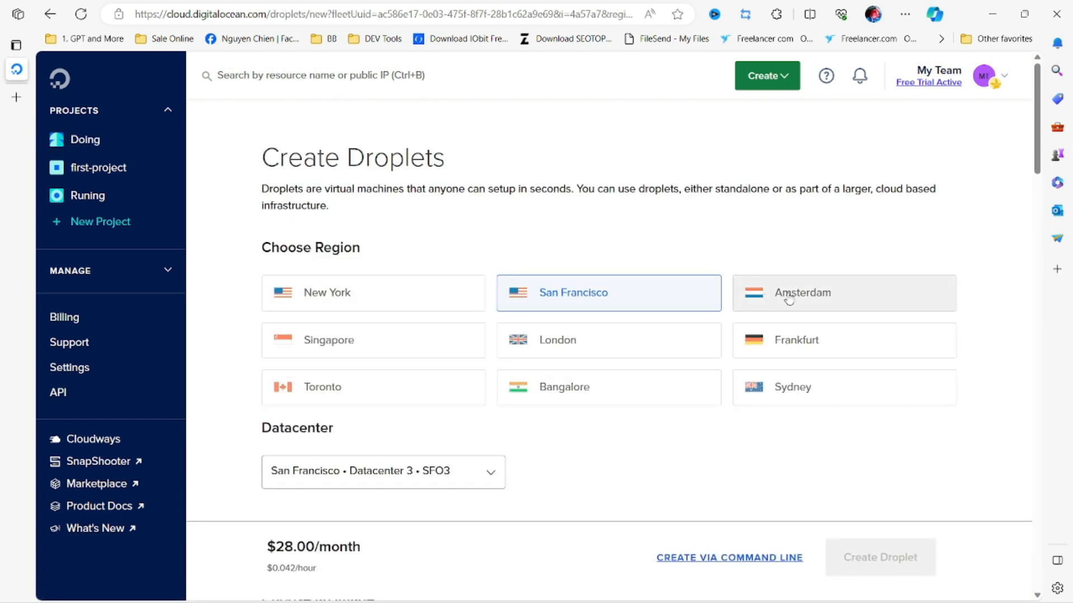
# Choose the droplet region and the $56/month 8 GB plan, and set a root password
pyautogui.click(785, 300)
pyautogui.scroll(-9, 488, 289)
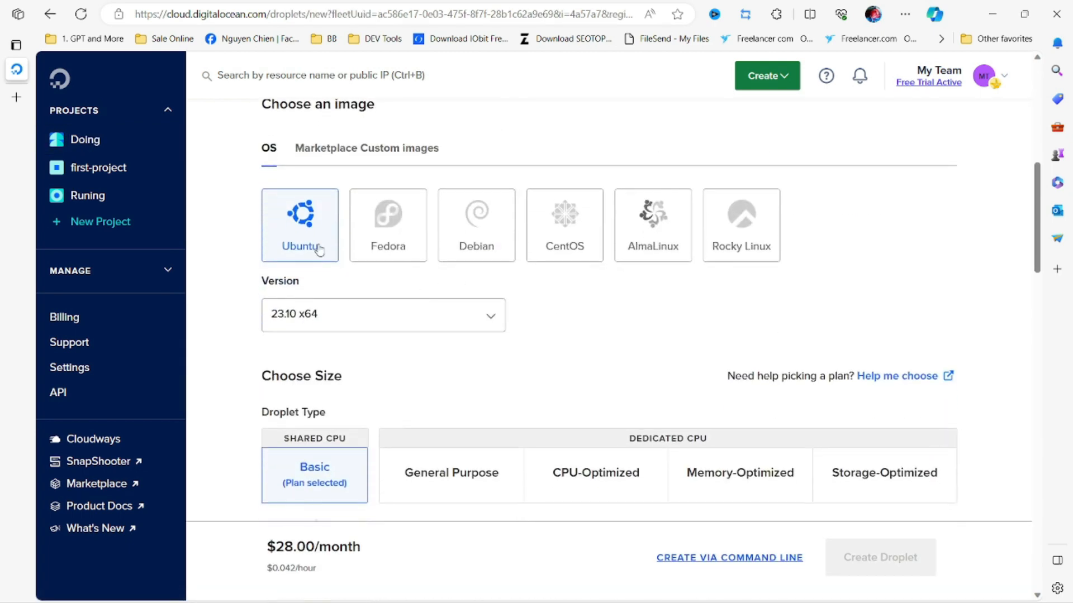
pyautogui.scroll(-5, 470, 292)
pyautogui.scroll(-3, 612, 268)
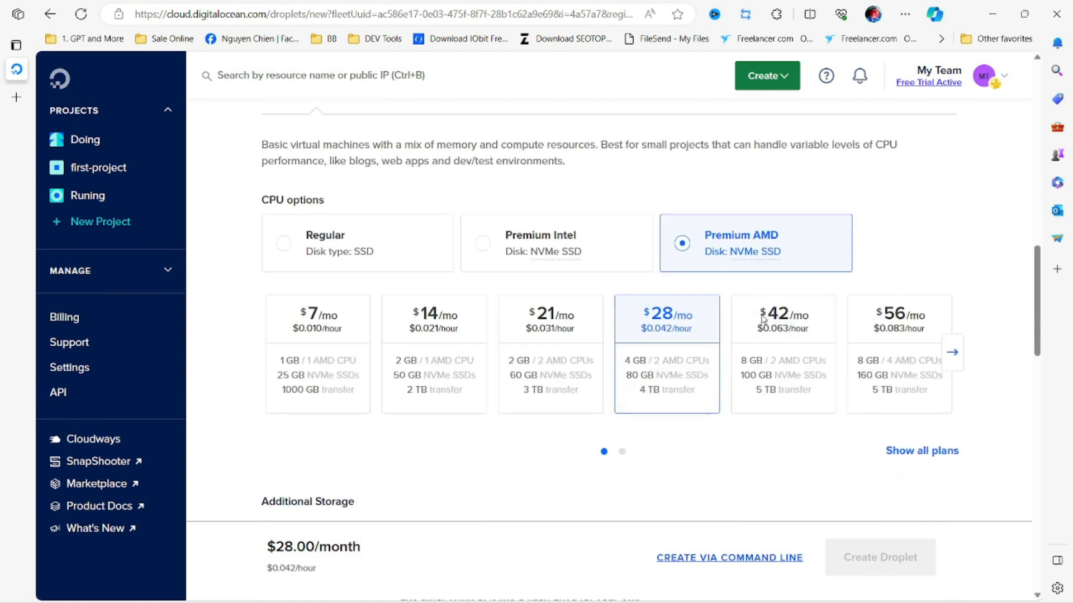
pyautogui.click(886, 376)
pyautogui.scroll(-4, 735, 342)
pyautogui.scroll(-3, 735, 342)
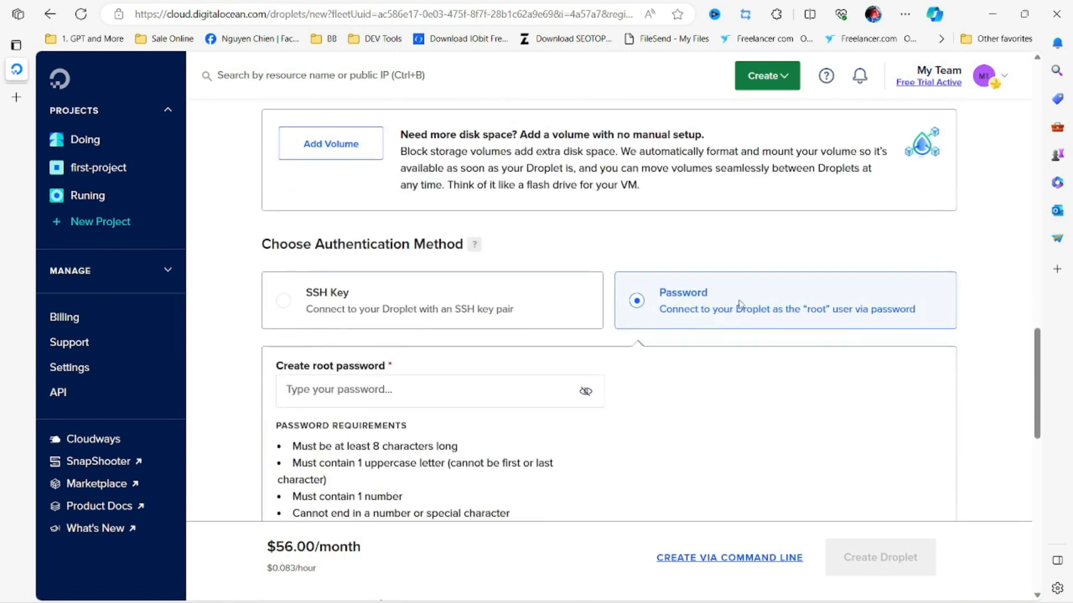
pyautogui.click(539, 394)
pyautogui.write('••')
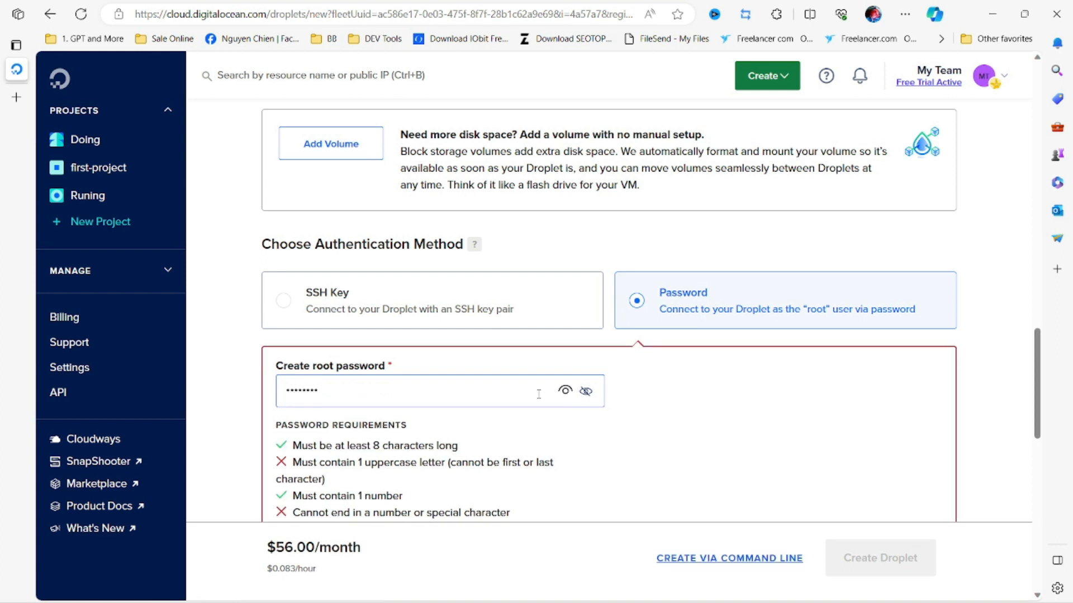
pyautogui.write('••••••••')
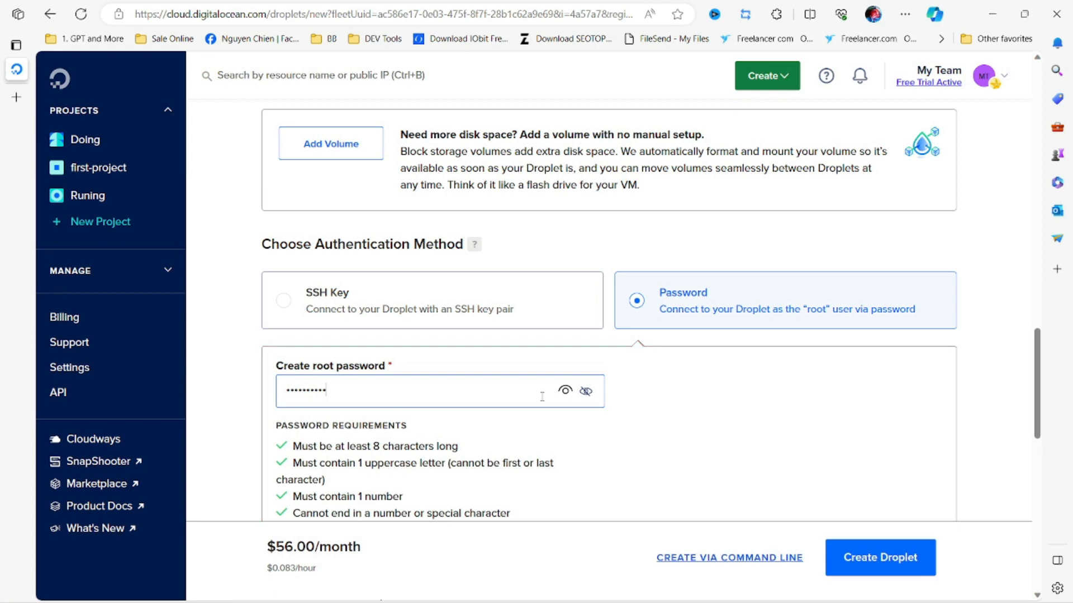
# Add free metrics monitoring and create the droplet
pyautogui.scroll(-3, 583, 402)
pyautogui.scroll(-3, 586, 385)
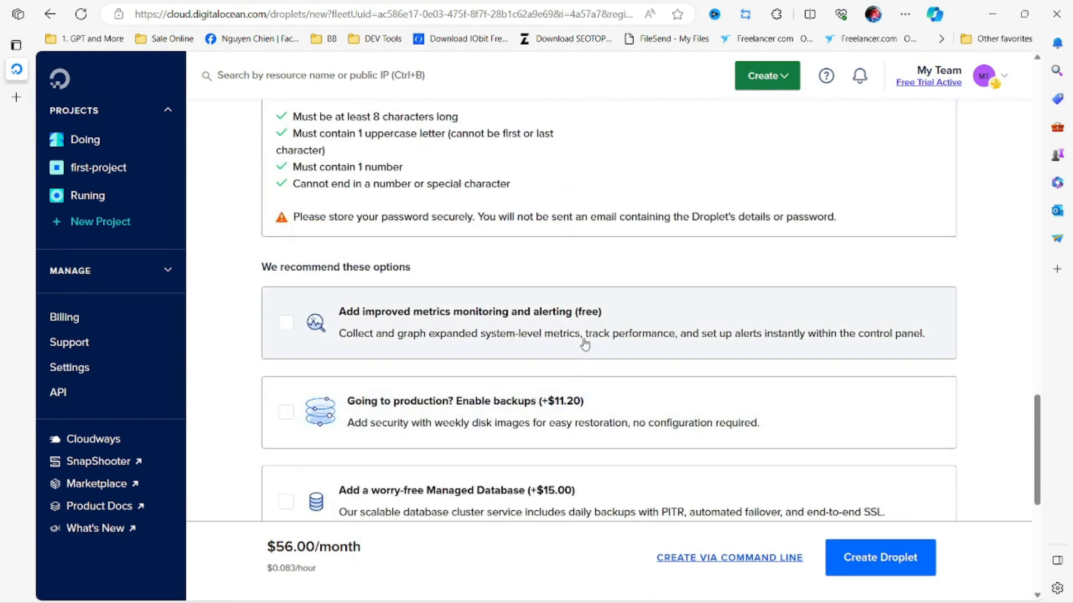
pyautogui.click(586, 342)
pyautogui.scroll(-4, 586, 340)
pyautogui.scroll(-3, 586, 340)
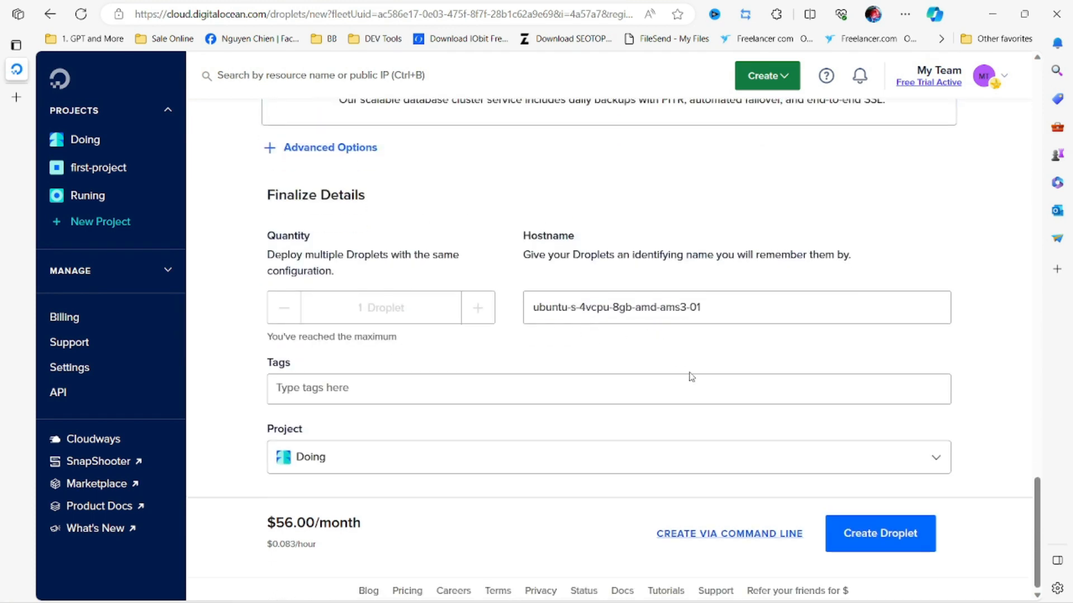
pyautogui.click(867, 529)
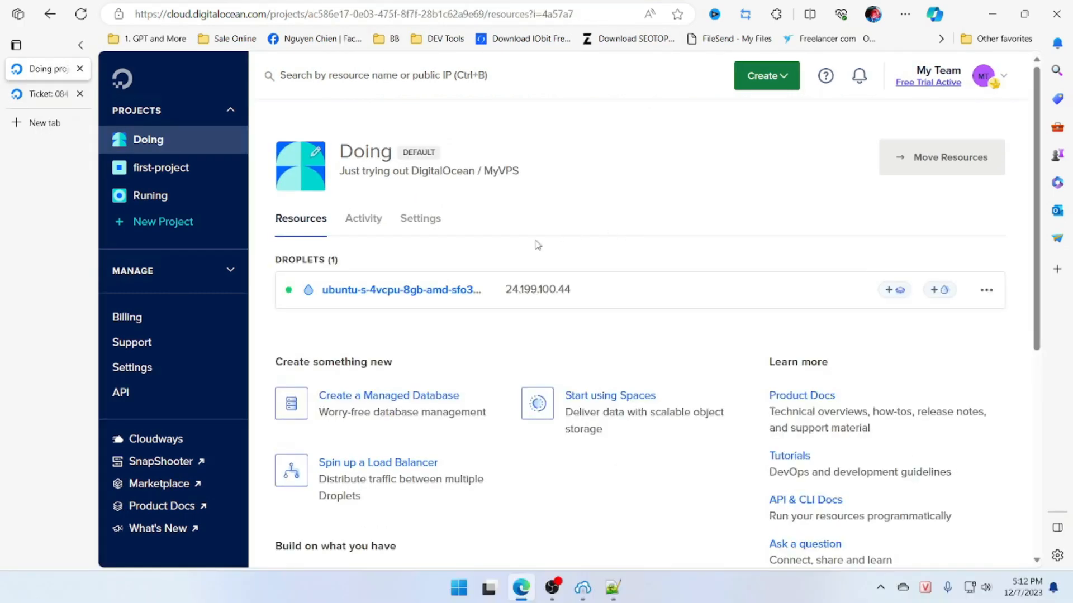
# Open the new droplet's details page, then bring up the Start menu apps list
pyautogui.click(425, 290)
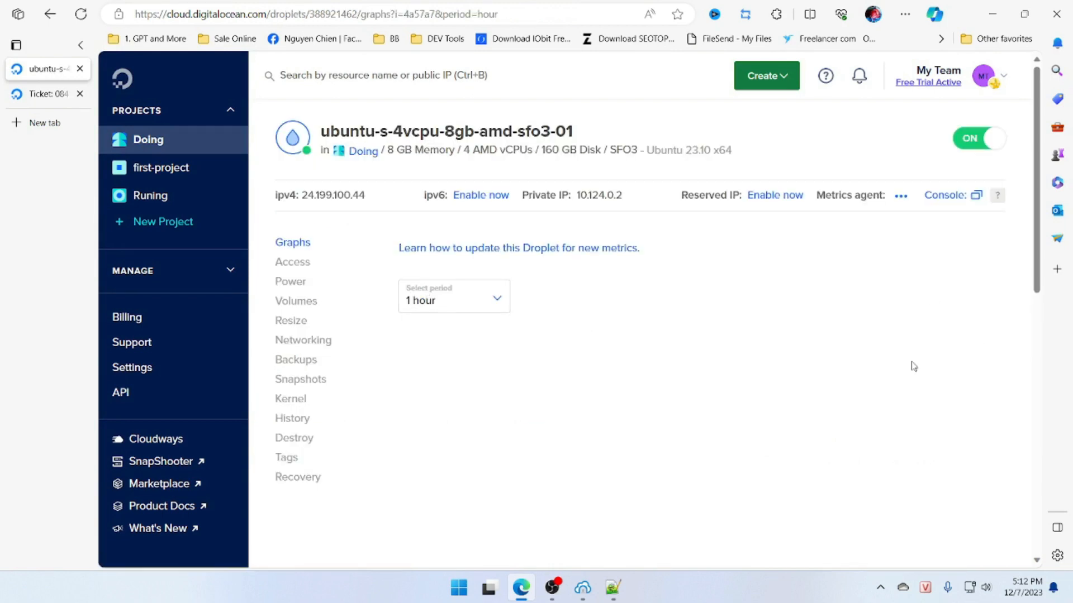
pyautogui.moveTo(369, 203)
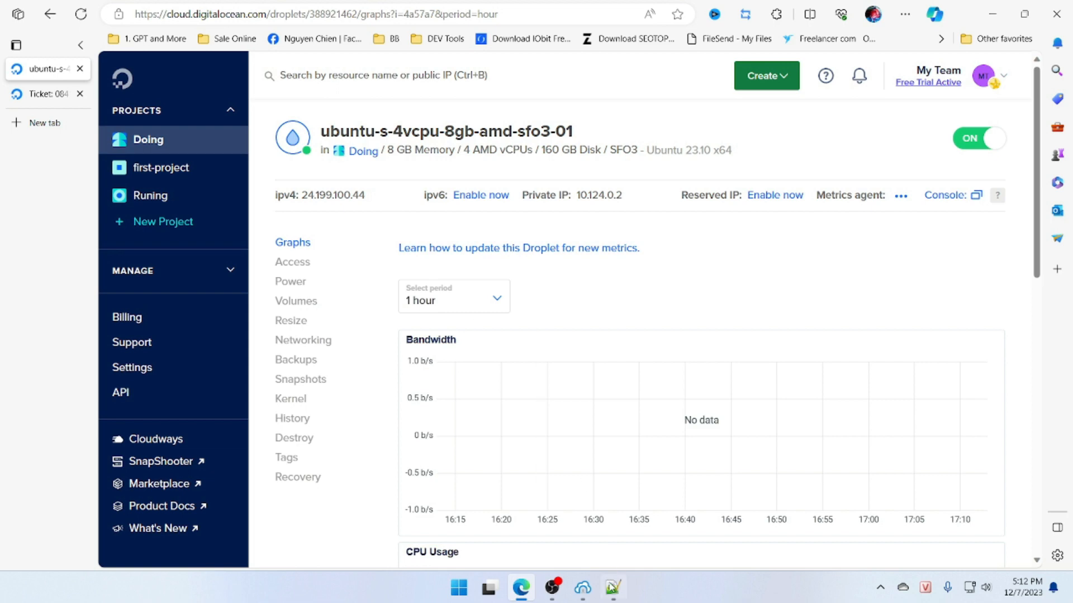
pyautogui.moveTo(597, 592)
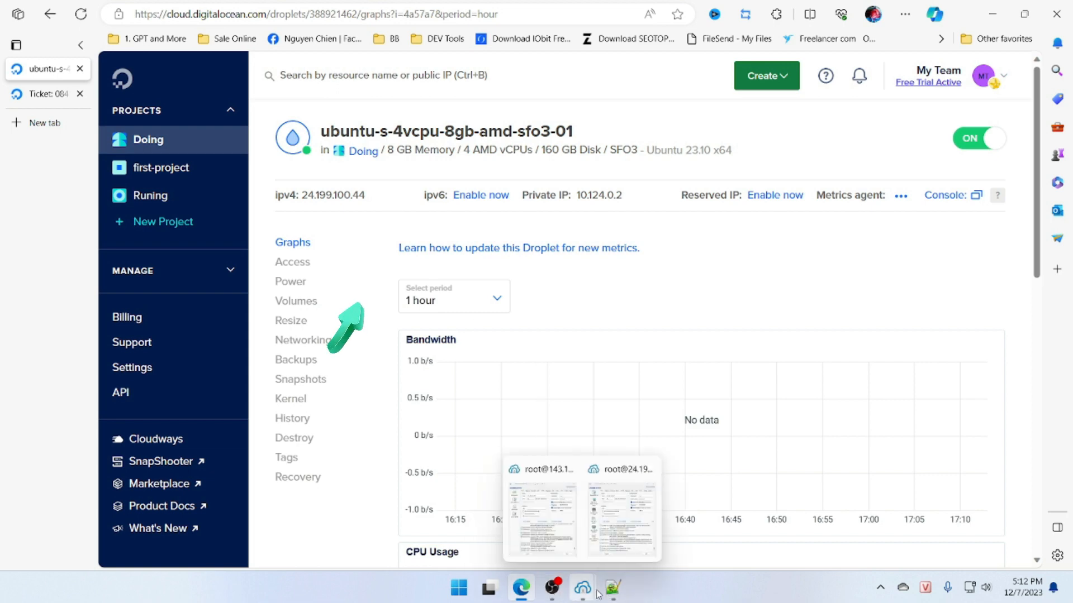
pyautogui.click(458, 587)
# Launch Bitvise SSH Client, paste the droplet's IP 24.199.100.44 as host, and log in as root
pyautogui.click(380, 319)
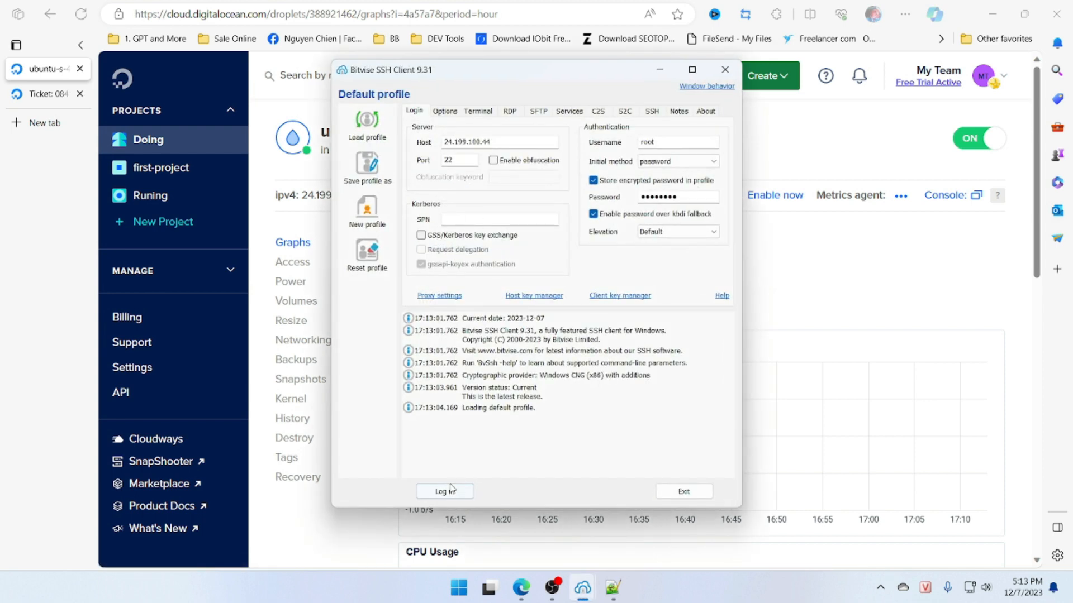
pyautogui.moveTo(501, 139); pyautogui.dragTo(406, 141)
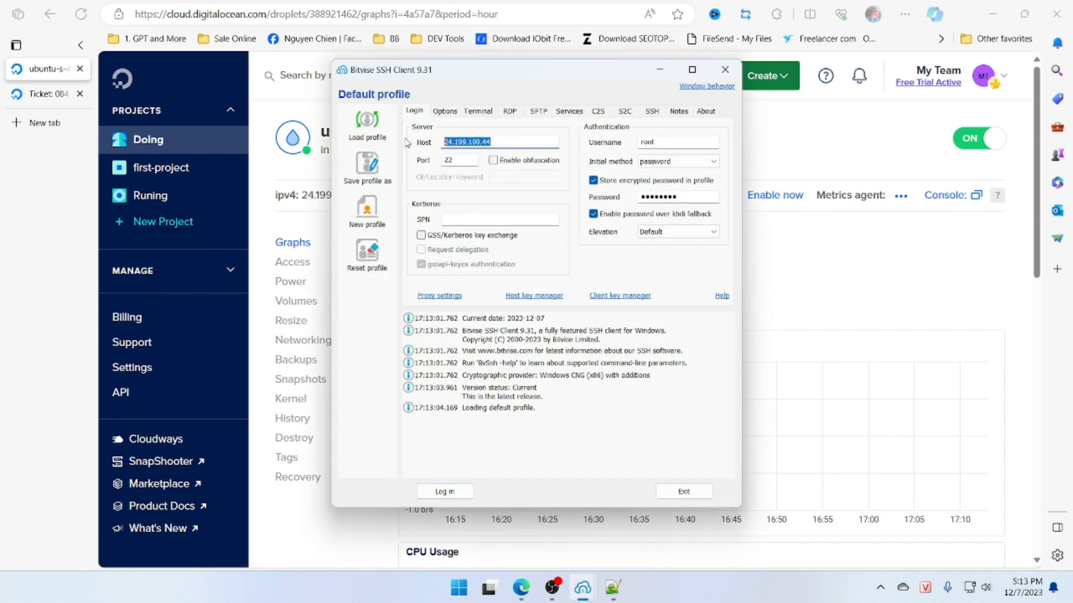
pyautogui.write('24.199.100.44')
pyautogui.click(448, 491)
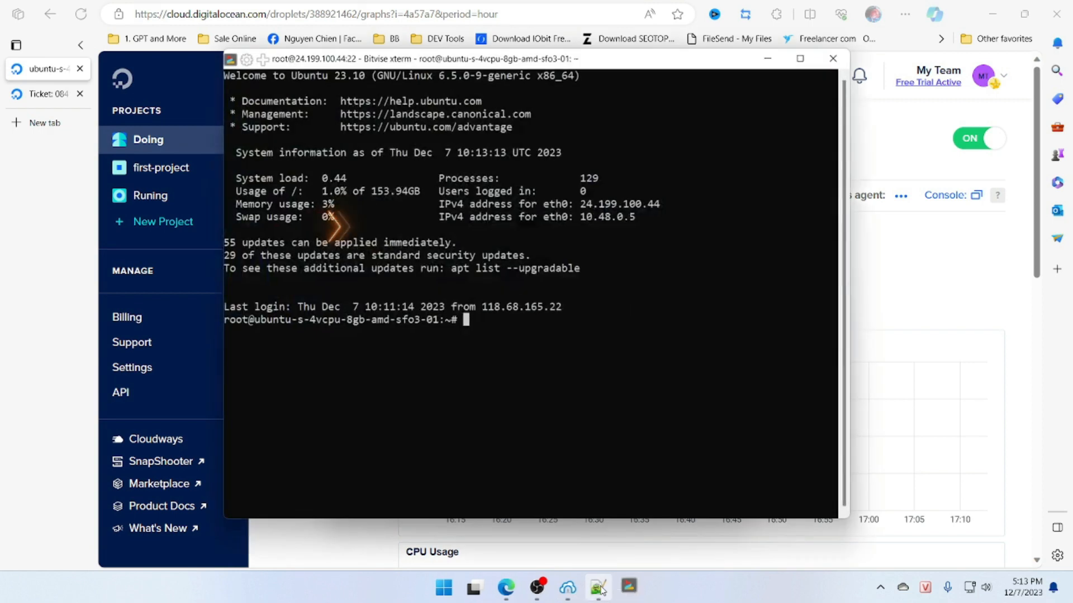
# Run the apt-get update and upgrade command from Guide.txt and confirm the service restarts
pyautogui.click(599, 588)
pyautogui.press('Home')
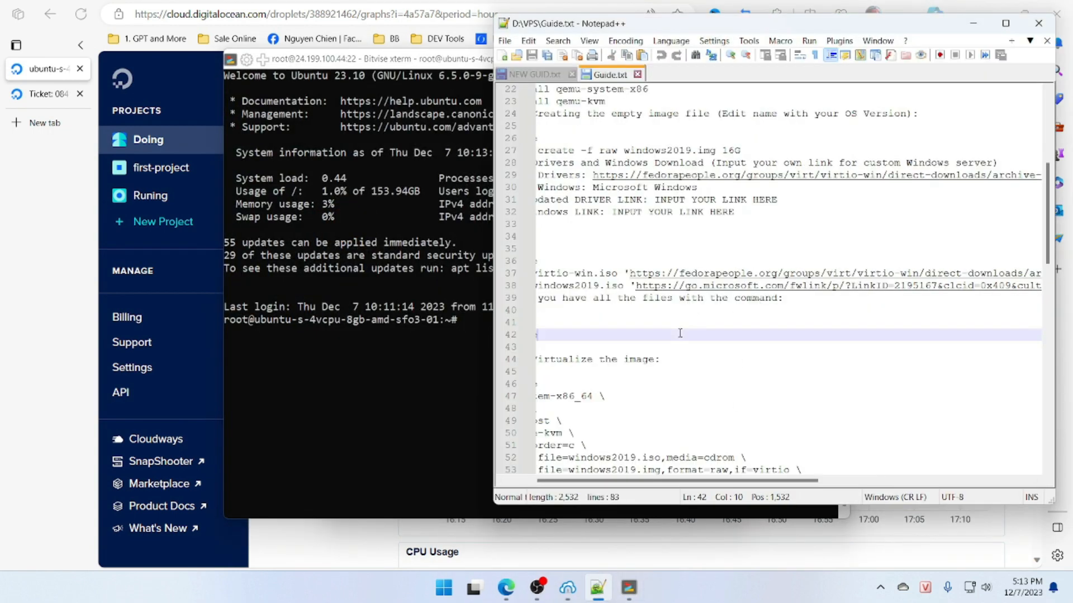
pyautogui.hotkey('ctrl', 'Home')
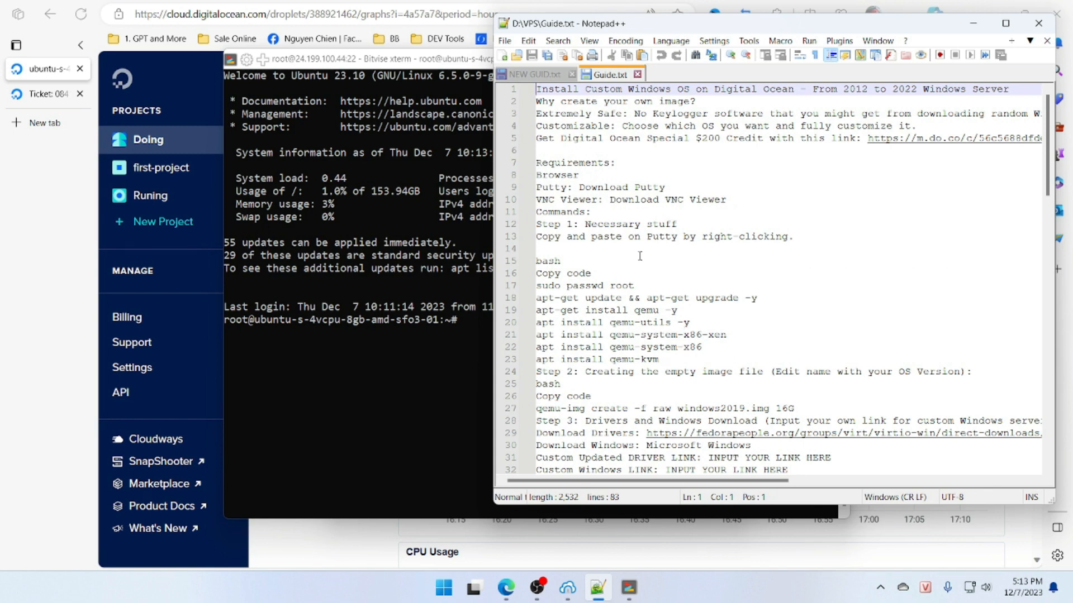
pyautogui.moveTo(759, 298); pyautogui.dragTo(538, 296)
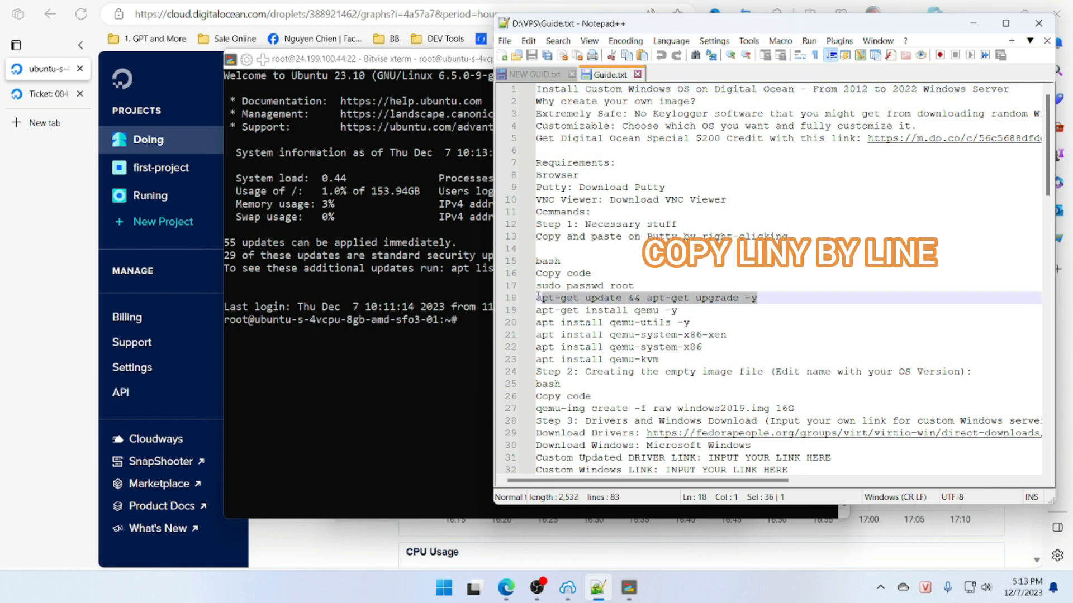
pyautogui.rightClick(424, 340)
pyautogui.press('Return')
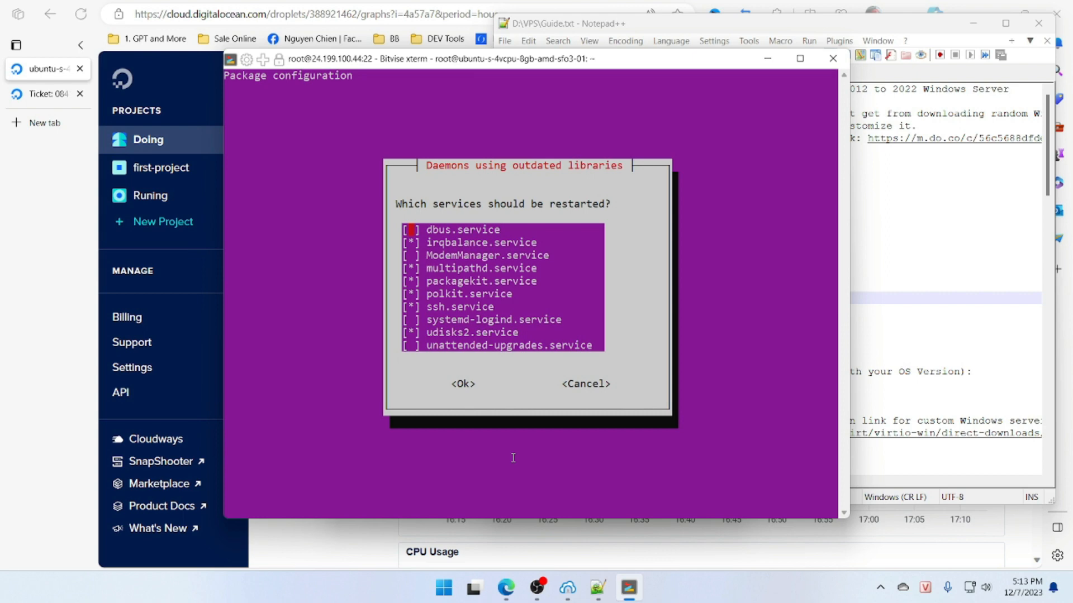
pyautogui.press('Tab')
pyautogui.press('Return')
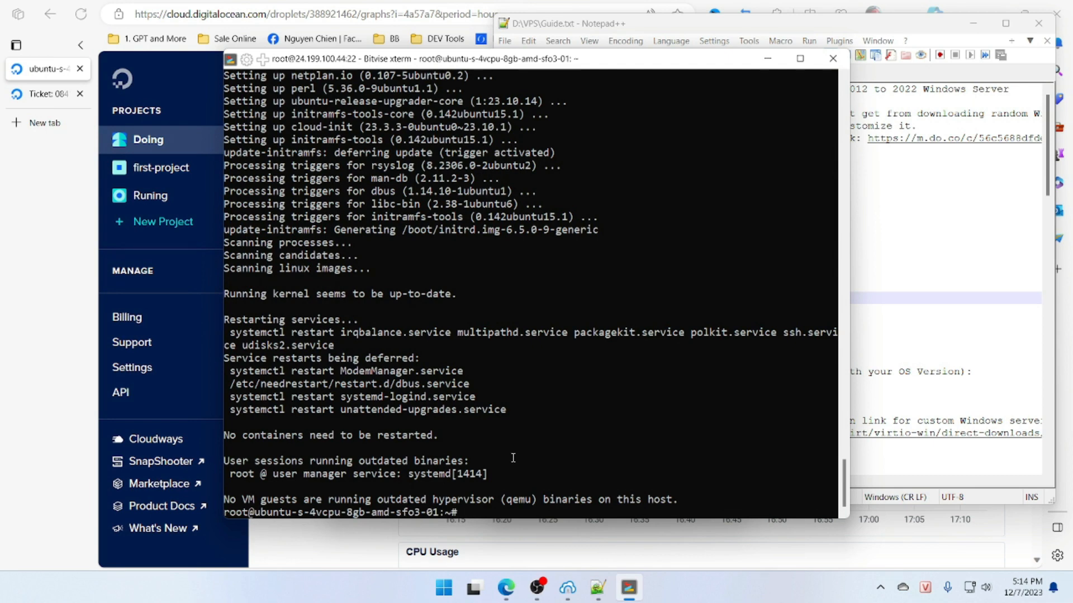
# Copy and run 'apt-get install qemu -y' in the server terminal
pyautogui.click(974, 253)
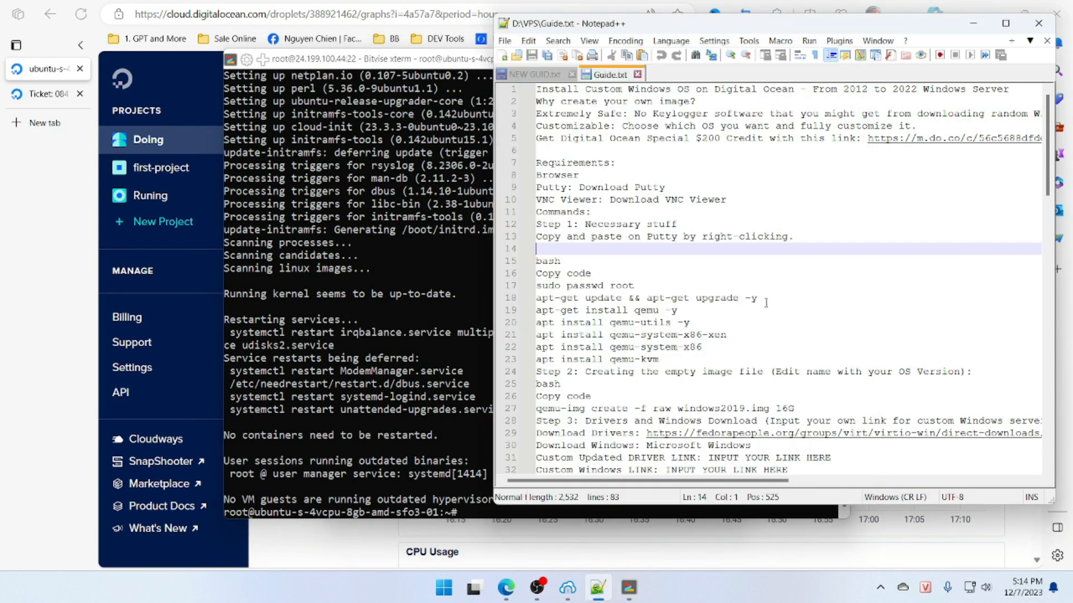
pyautogui.moveTo(678, 311); pyautogui.dragTo(525, 320)
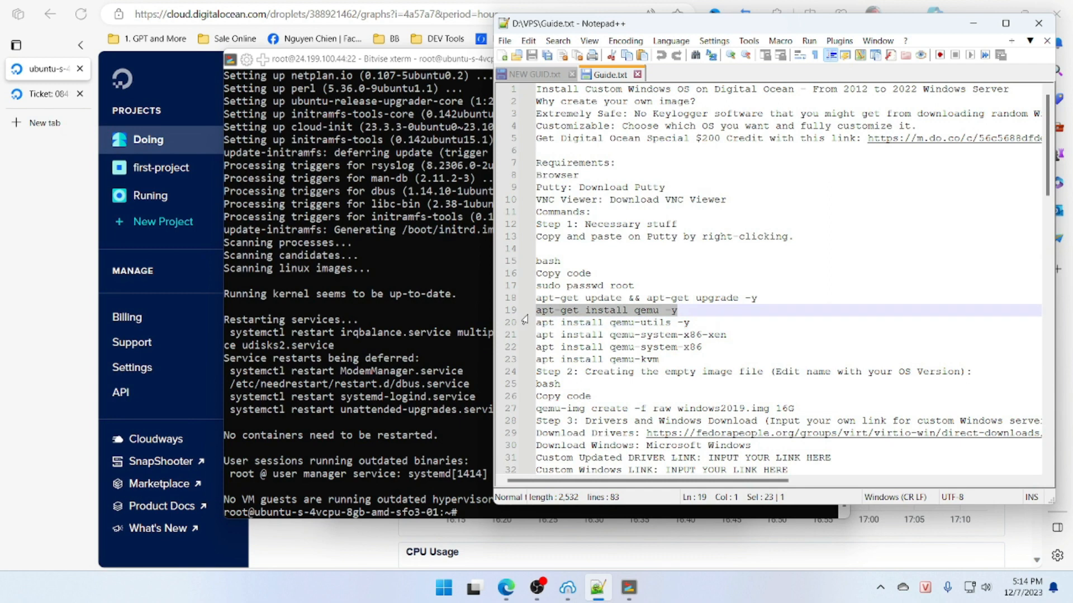
pyautogui.rightClick(592, 314)
pyautogui.click(637, 277)
pyautogui.click(476, 344)
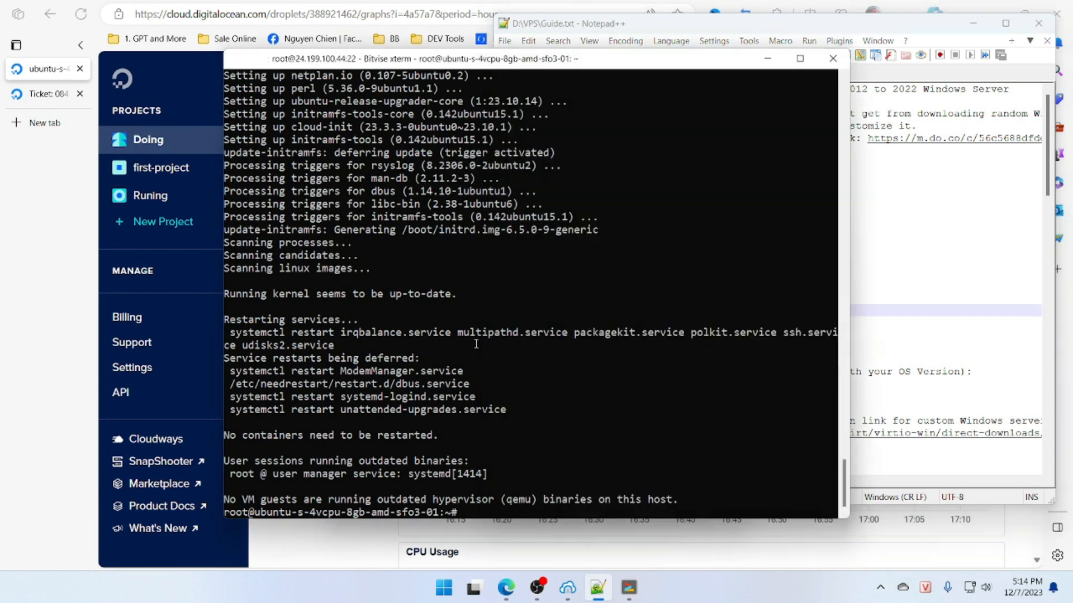
pyautogui.rightClick(476, 344)
pyautogui.press('Return')
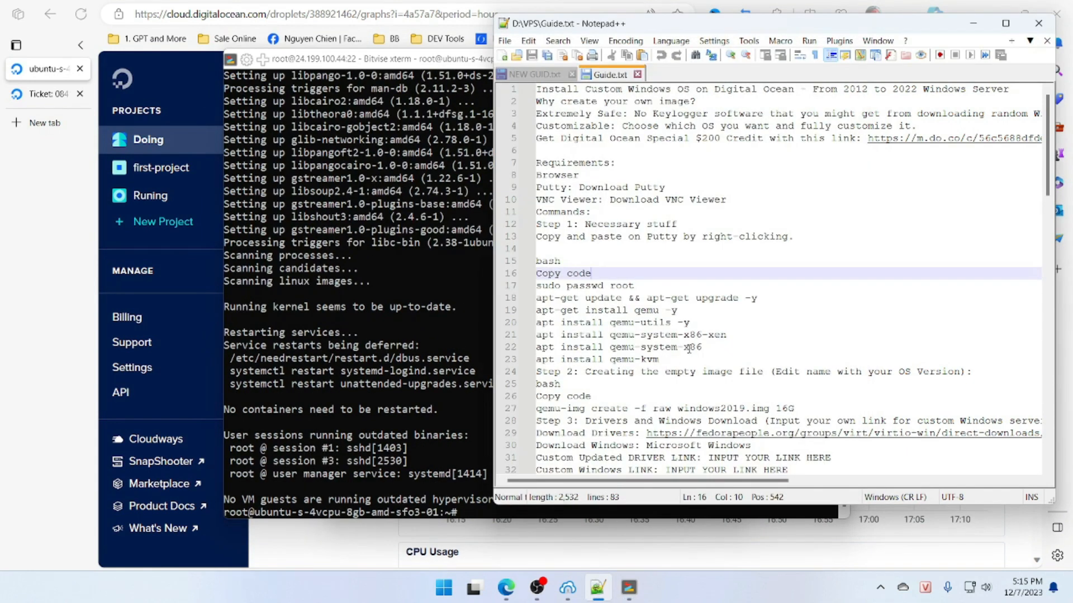
# Install qemu-system-x86 from the guide, answering Y to confirm
pyautogui.moveTo(702, 347); pyautogui.dragTo(535, 351)
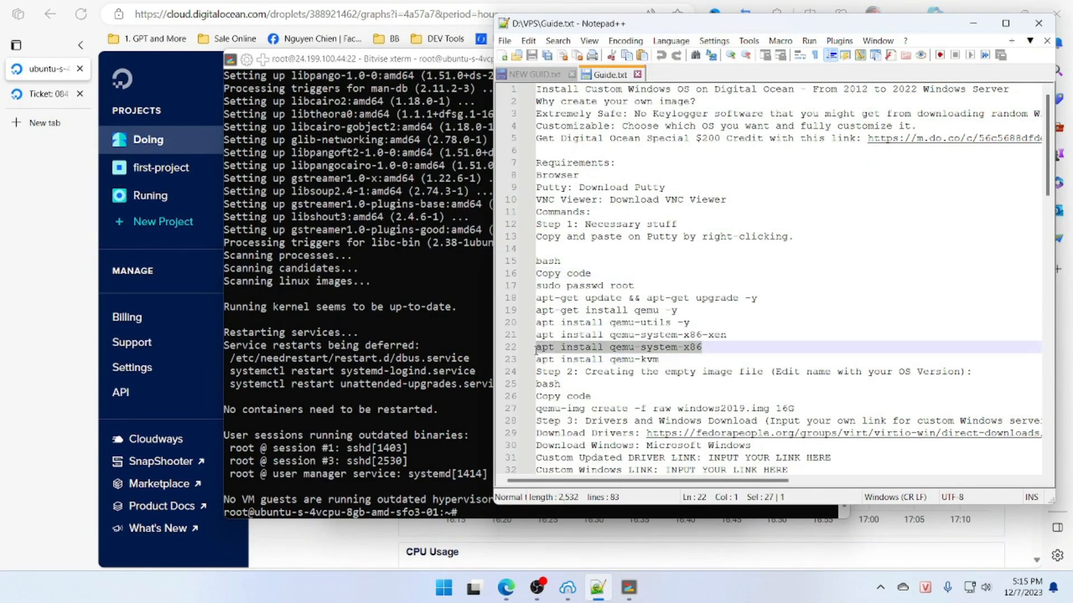
pyautogui.rightClick(558, 350)
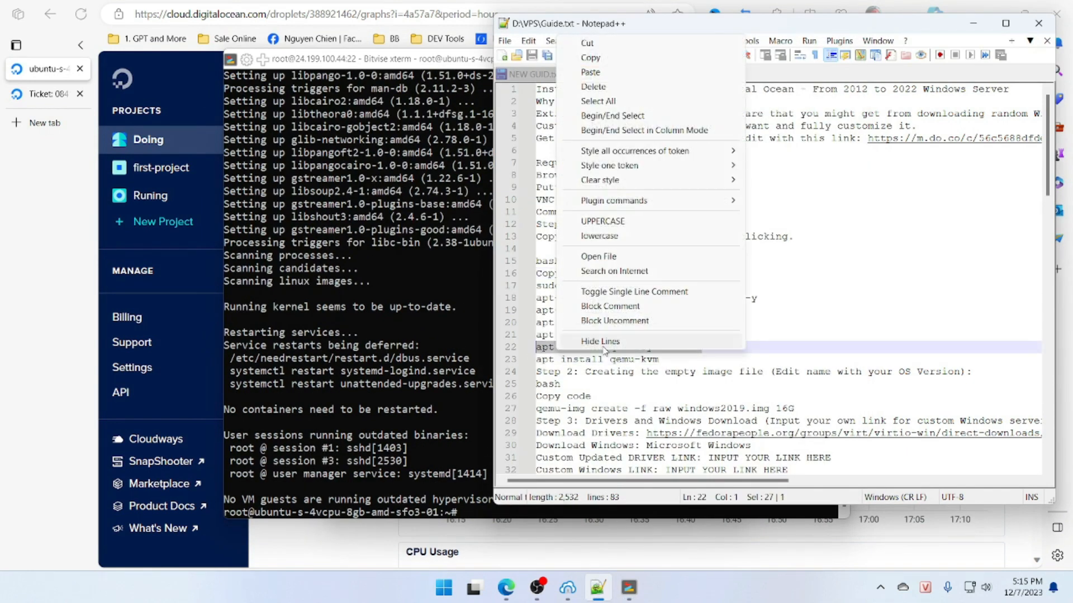
pyautogui.click(590, 58)
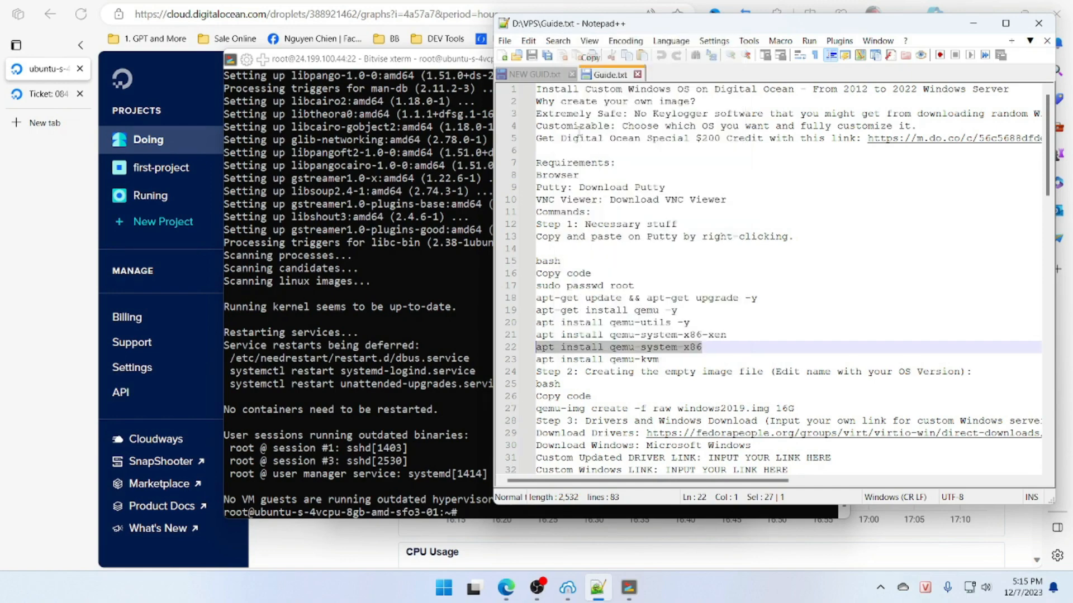
pyautogui.rightClick(395, 361)
pyautogui.press('Return')
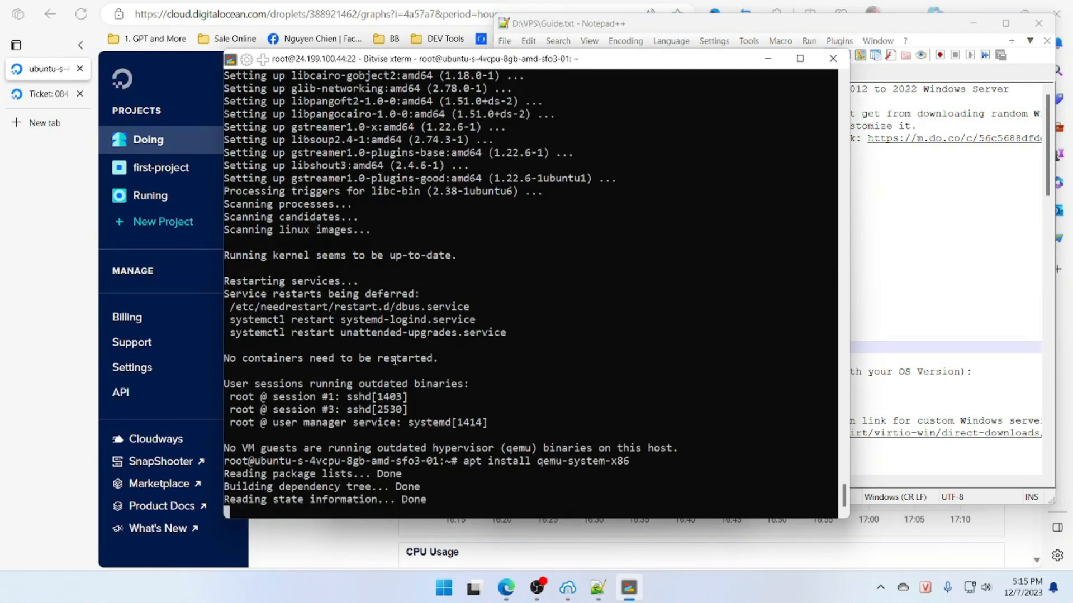
pyautogui.write('Y')
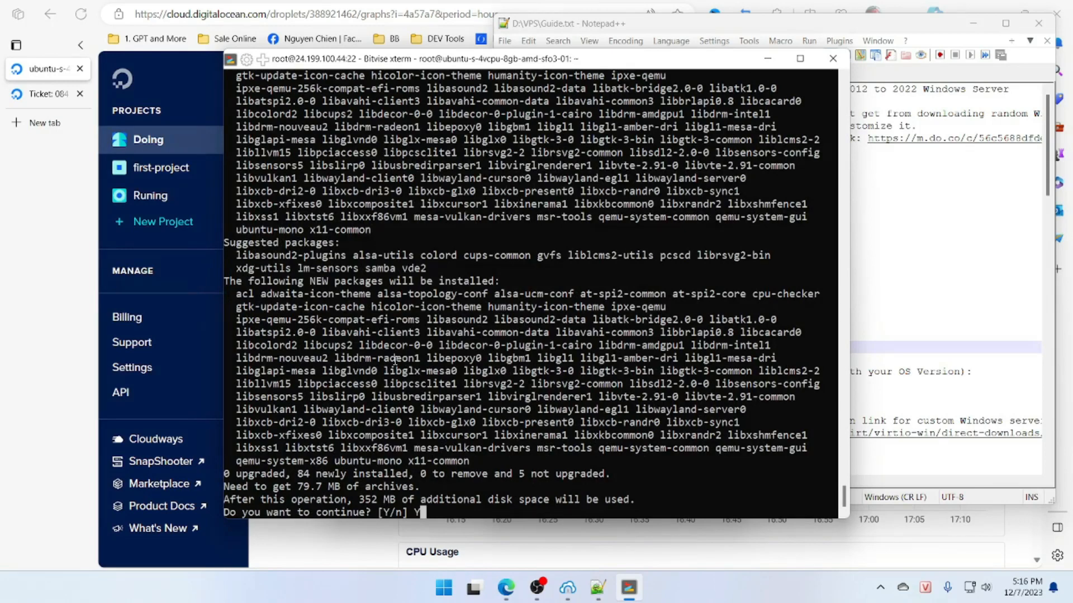
pyautogui.press('Return')
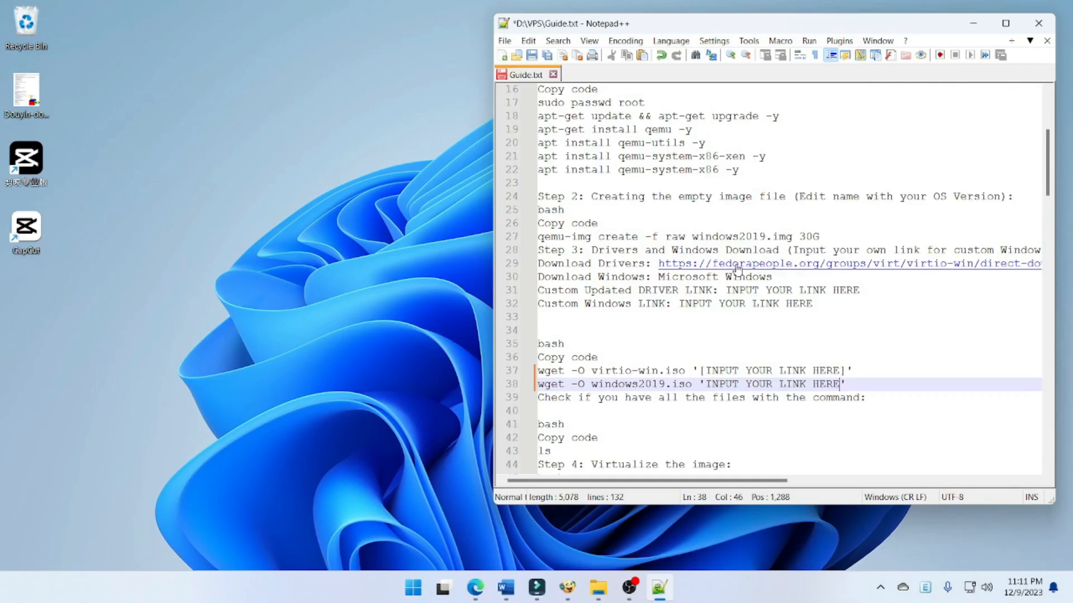
# Copy the virtio-win.iso link from the virtio-win-0.1.240-1 folder, then return to Guide.txt
pyautogui.doubleClick(810, 264)
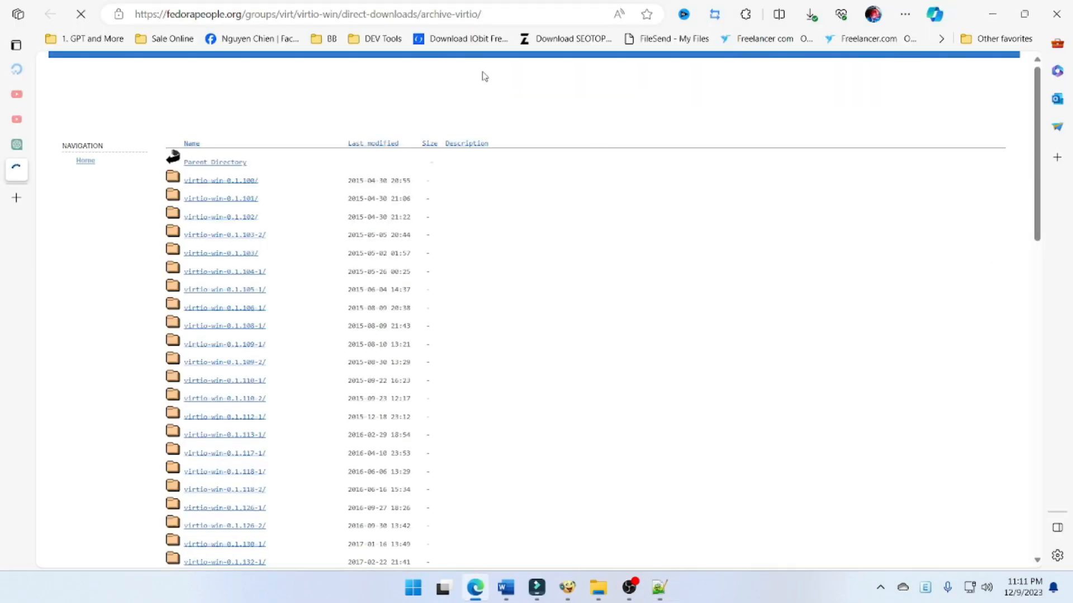
pyautogui.scroll(-3, 481, 166)
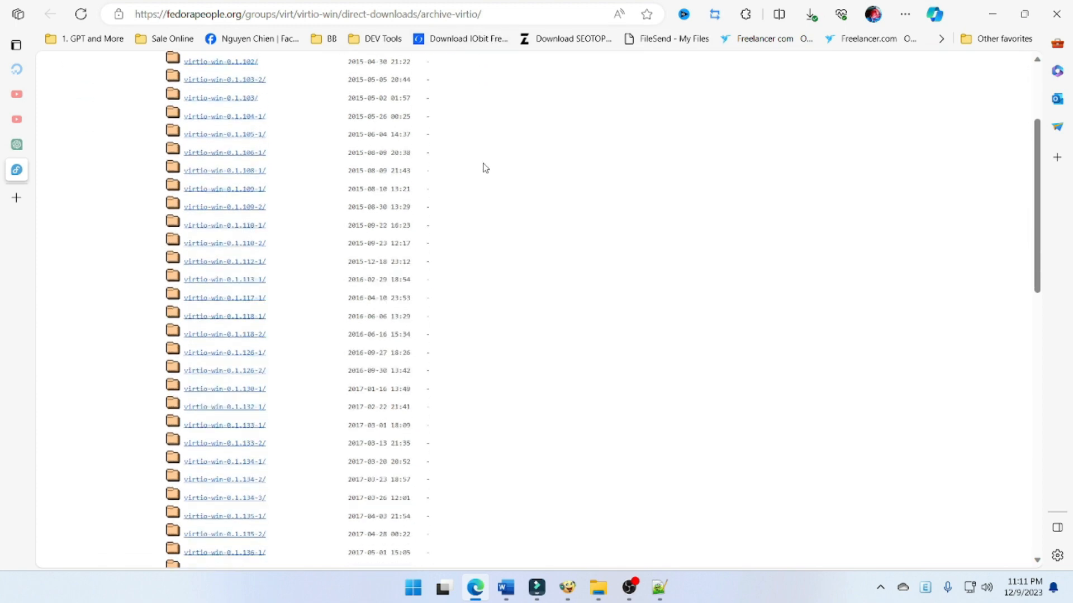
pyautogui.scroll(-15, 485, 168)
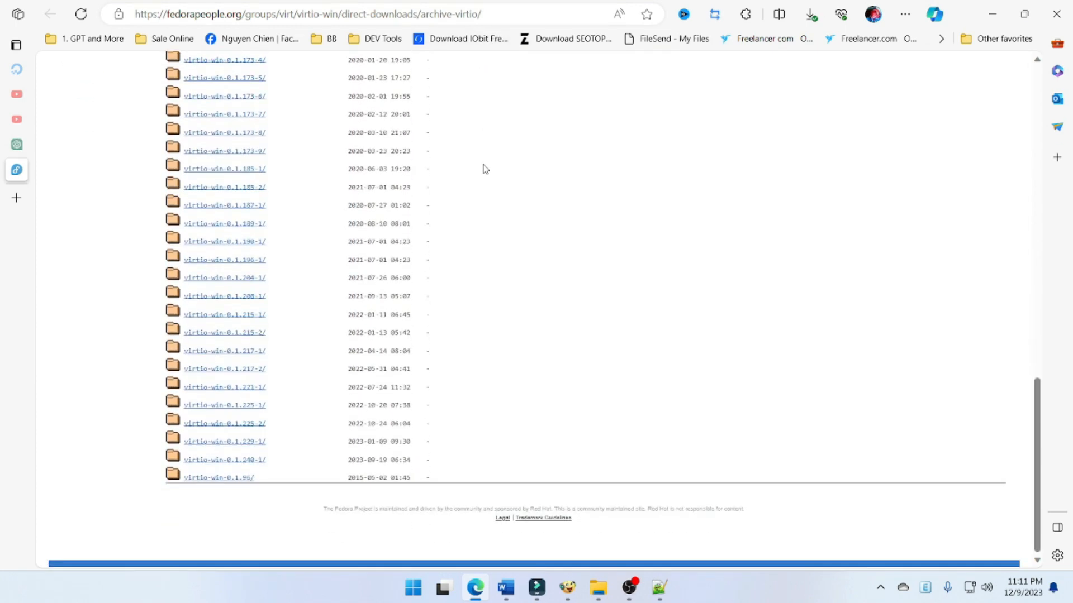
pyautogui.click(229, 461)
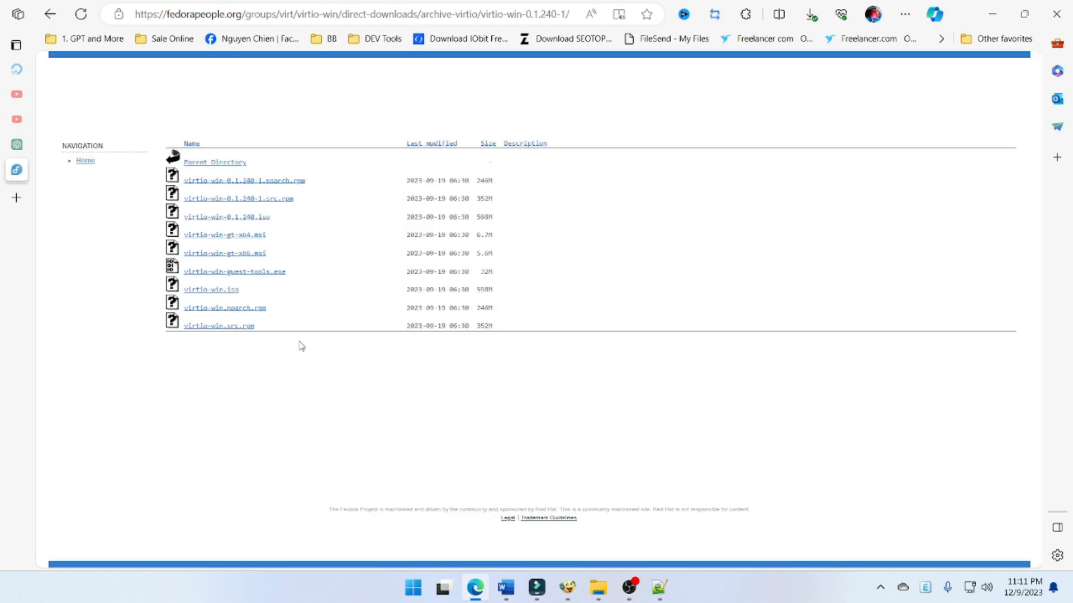
pyautogui.rightClick(229, 296)
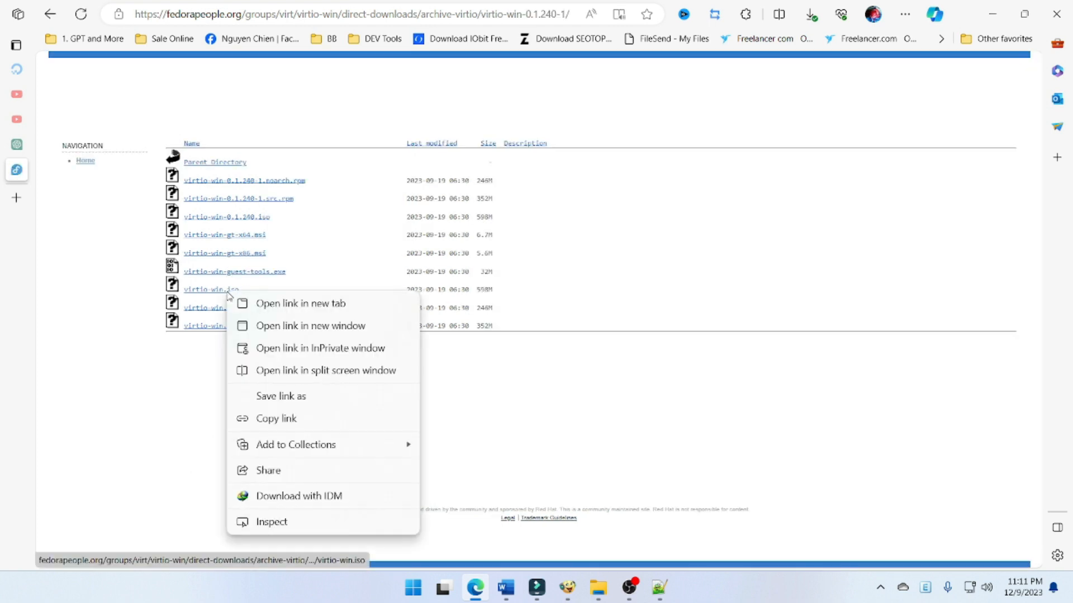
pyautogui.click(275, 423)
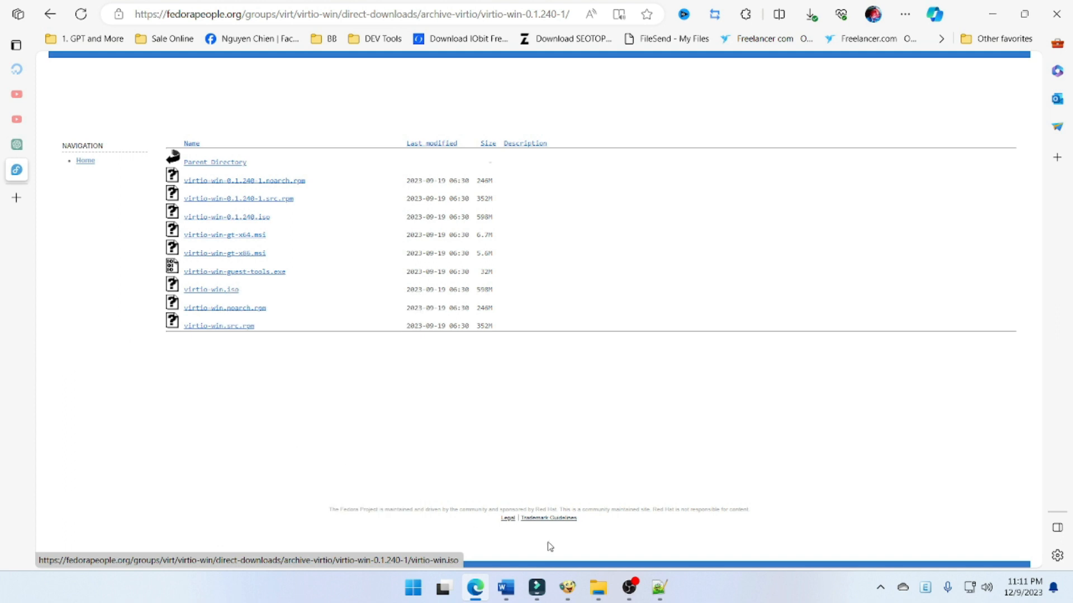
pyautogui.moveTo(659, 588)
pyautogui.click(701, 541)
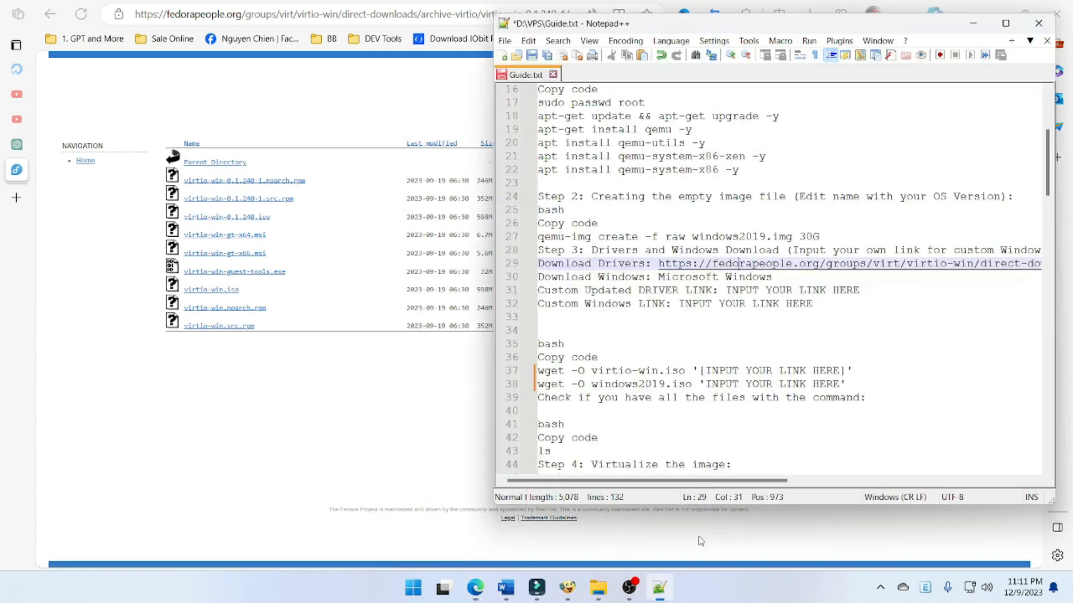
# Swap line 37's [INPUT YOUR LINK HERE] placeholder for the copied virtio-win.iso URL
pyautogui.click(700, 371)
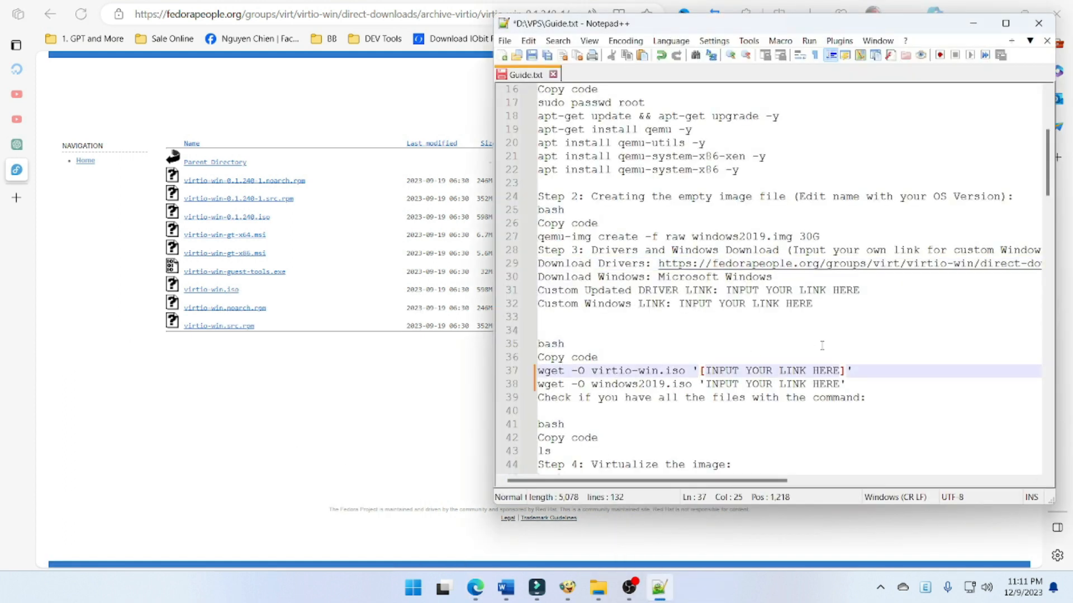
pyautogui.keyDown('shift'); pyautogui.click(845, 369); pyautogui.keyUp('shift')
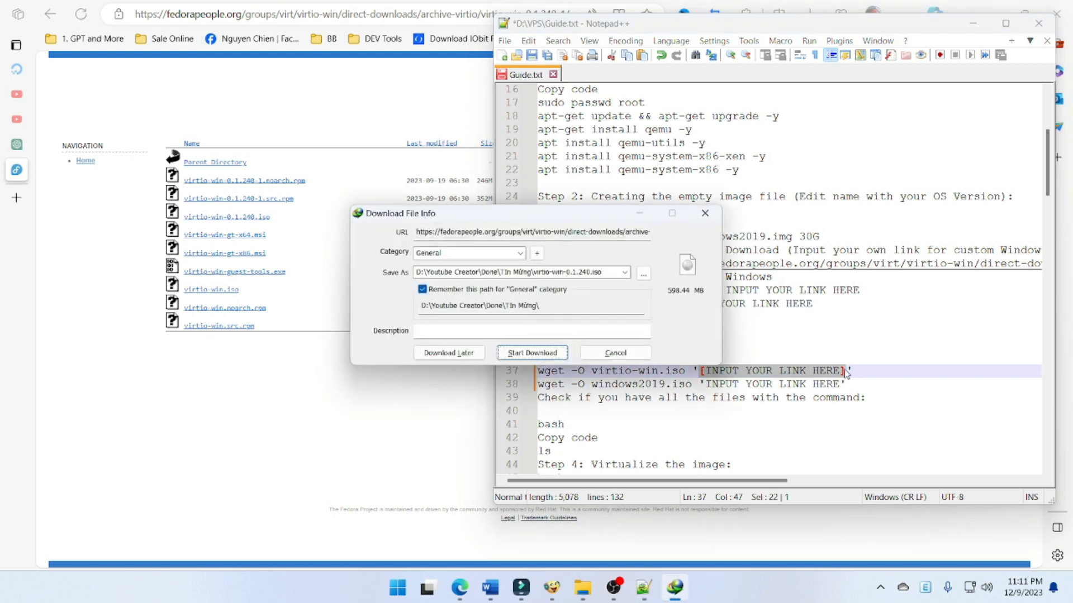
pyautogui.click(617, 353)
pyautogui.press('Delete')
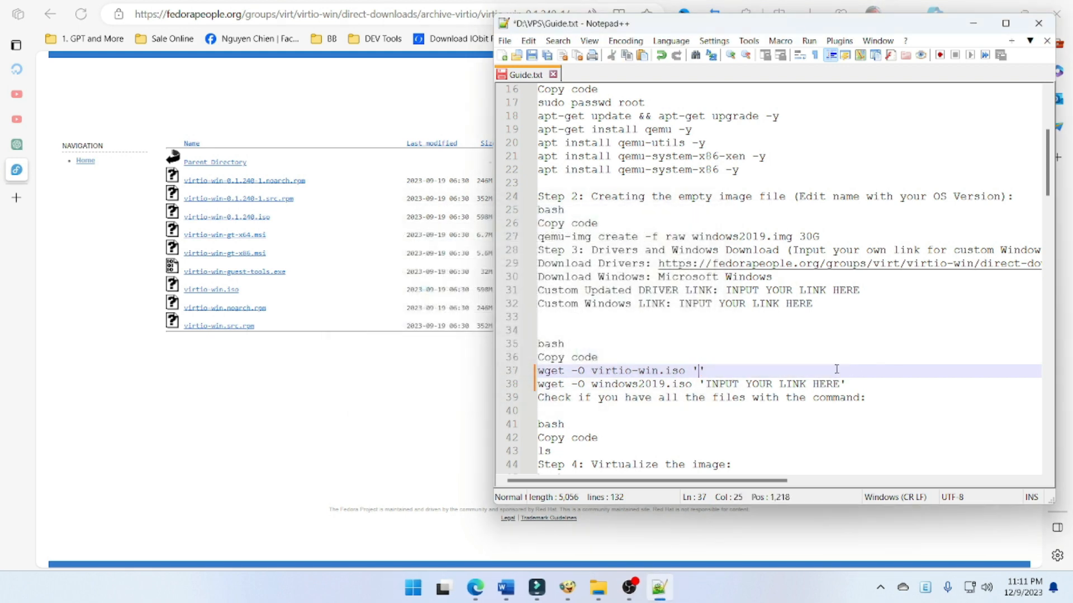
pyautogui.rightClick(698, 370)
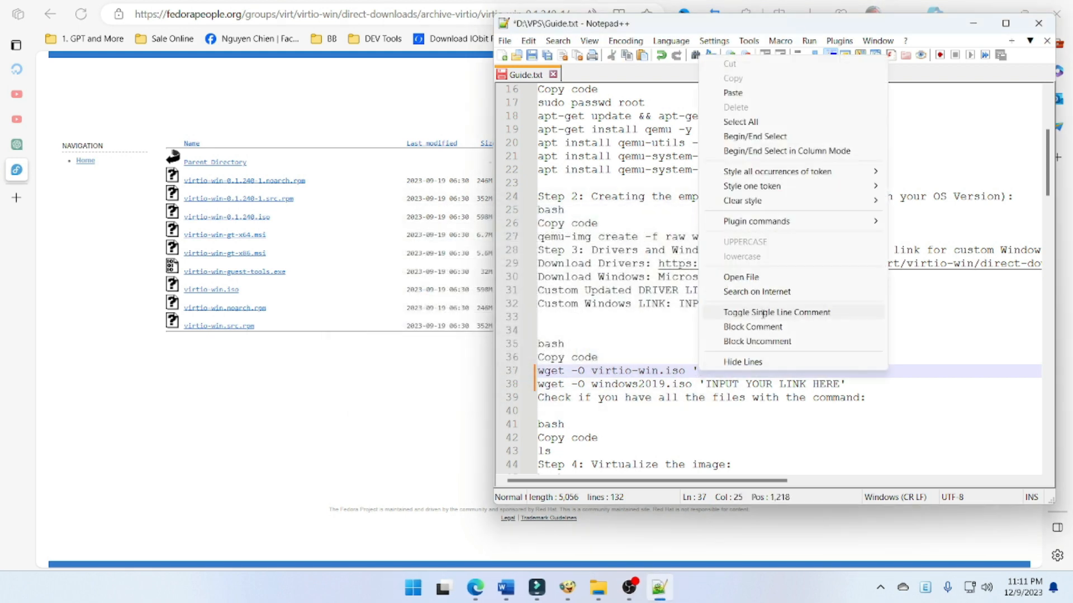
pyautogui.click(733, 92)
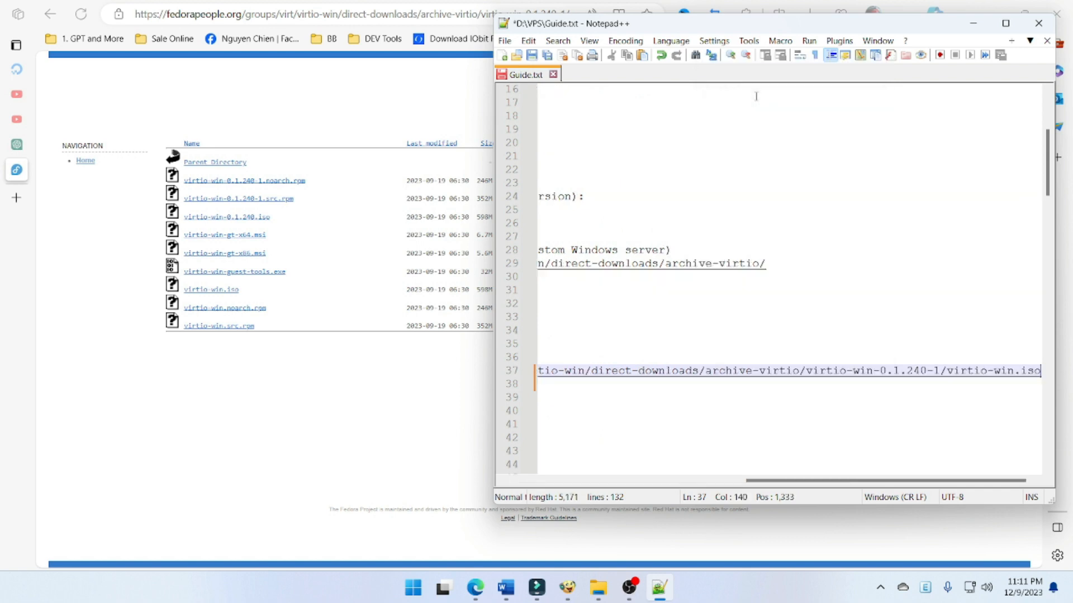
pyautogui.click(330, 17)
# Search for the Windows Server 2019 ISO and bring up the Evaluation Center's ISO 64-bit link menu
pyautogui.write('WIND')
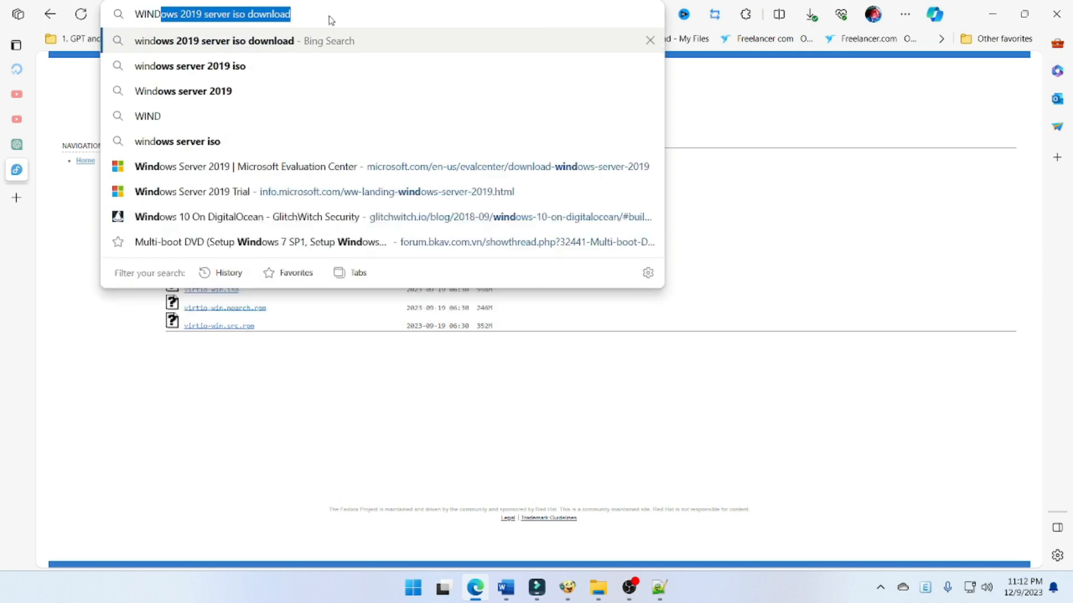
pyautogui.press('Return')
pyautogui.scroll(-3, 309, 167)
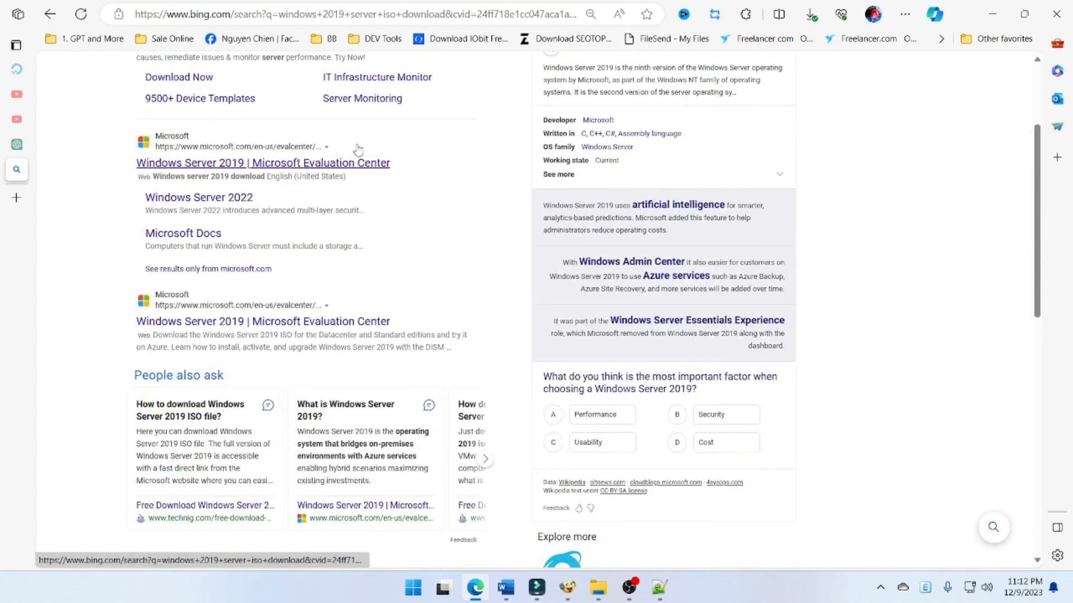
pyautogui.click(296, 166)
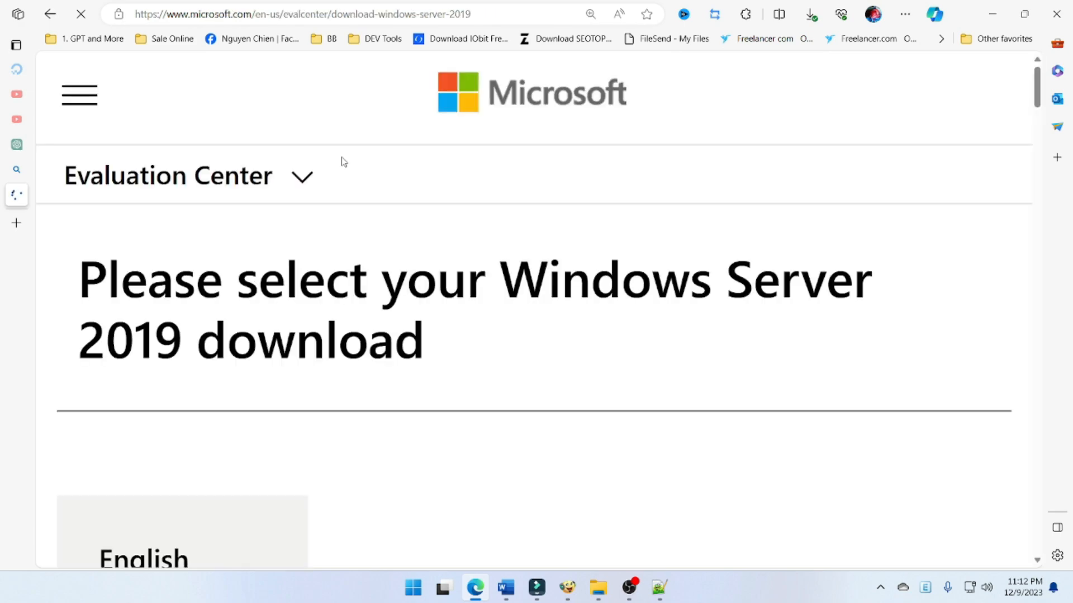
pyautogui.scroll(-5, 297, 199)
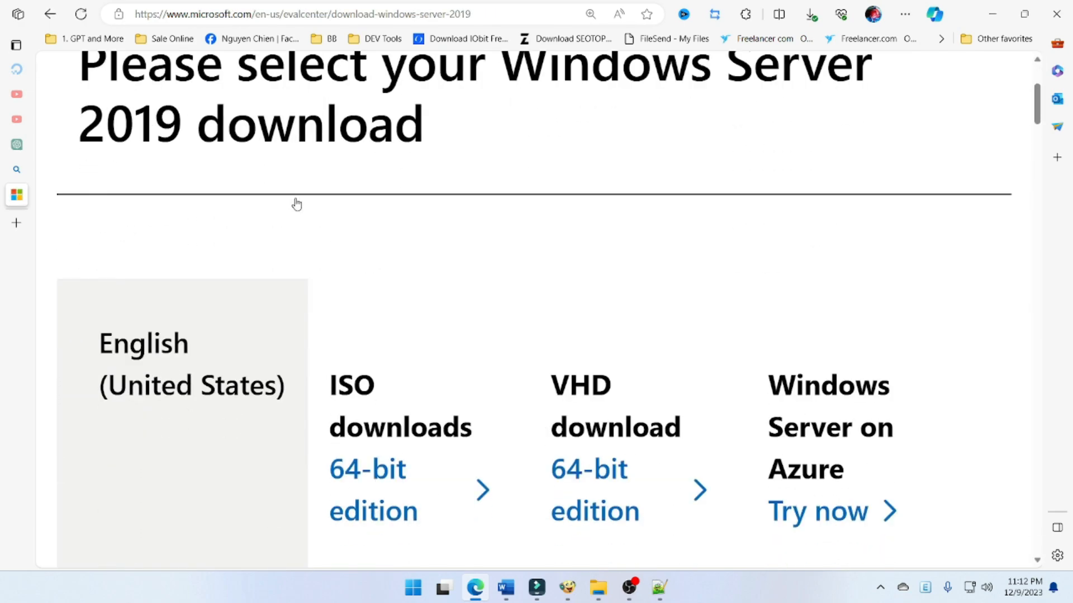
pyautogui.scroll(-3, 297, 204)
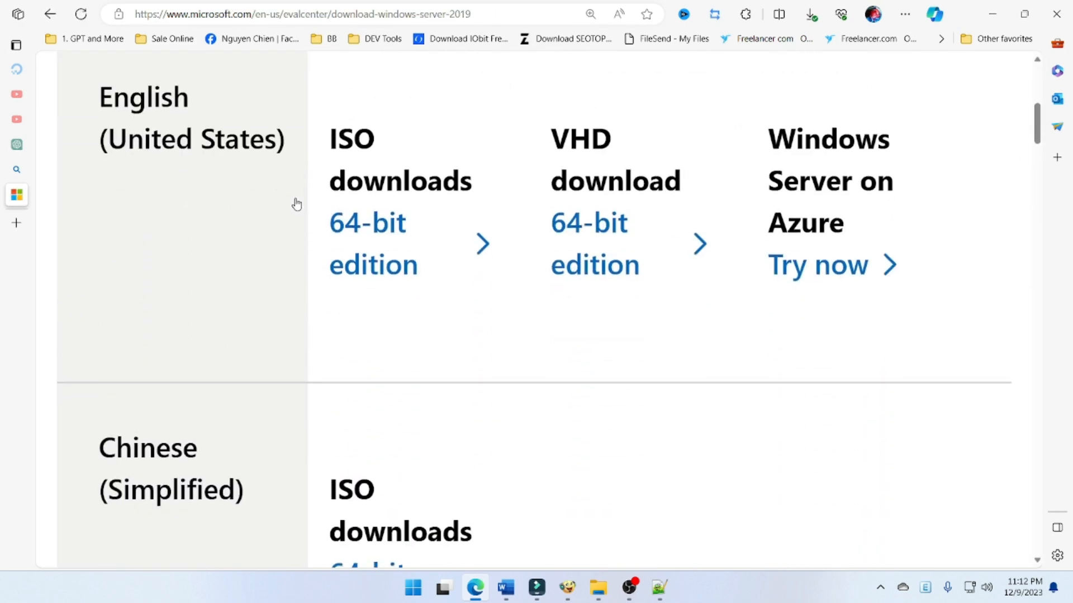
pyautogui.rightClick(374, 263)
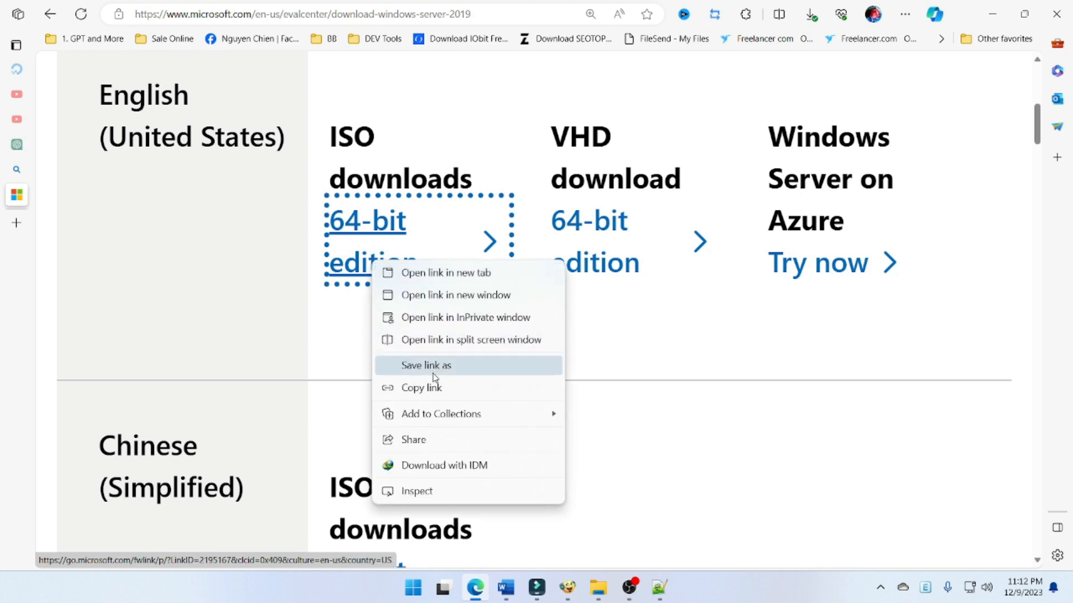
# Copy the Windows Server 2019 ISO link and paste it over line 38's placeholder in Guide.txt
pyautogui.click(431, 391)
pyautogui.hotkey('alt', 'Tab')
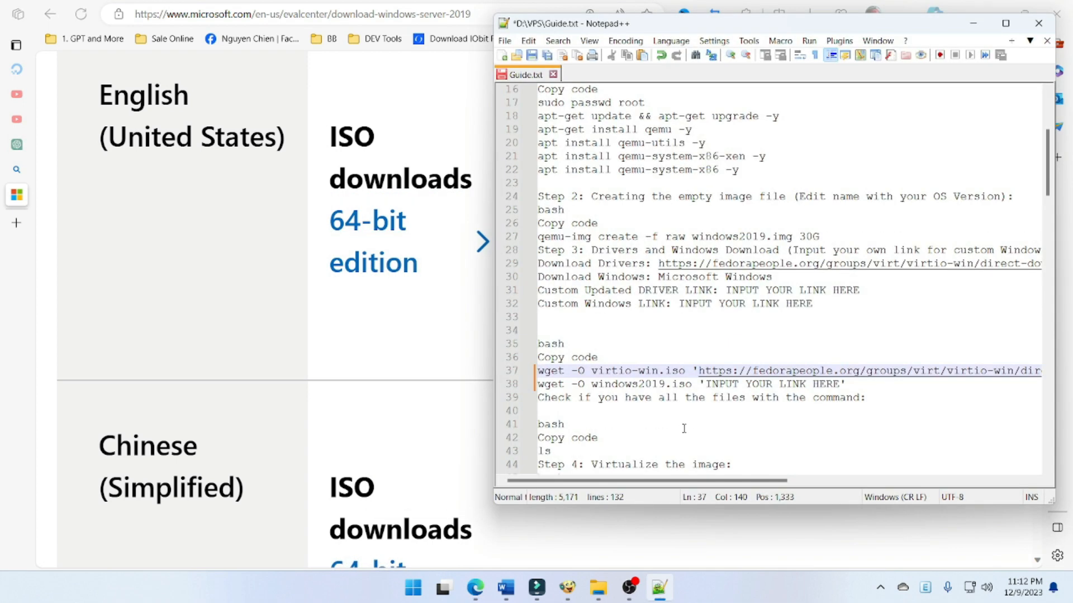
pyautogui.click(868, 409)
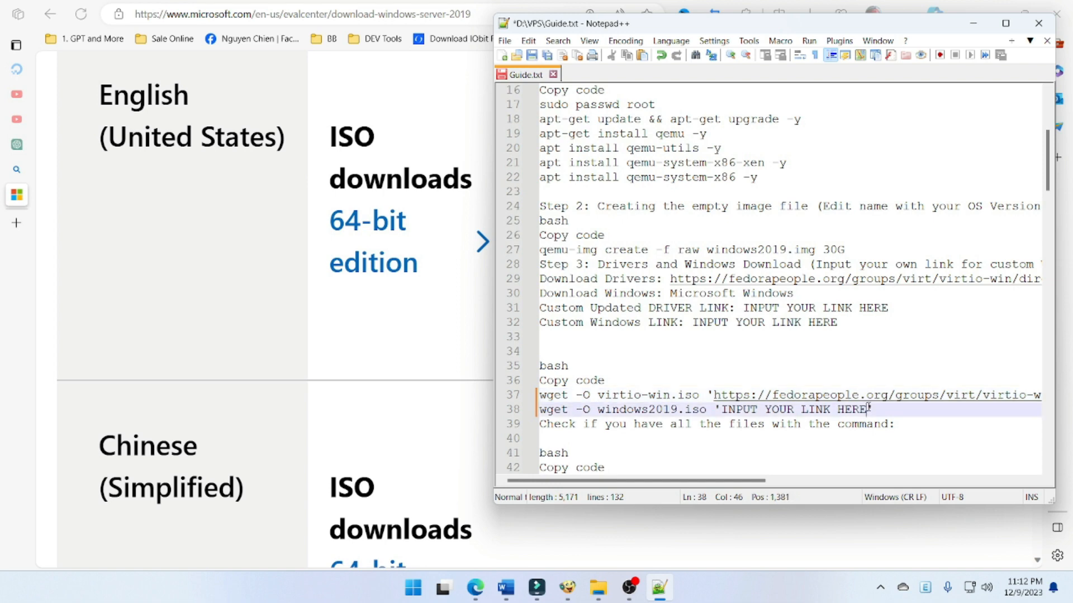
pyautogui.keyDown('shift'); pyautogui.click(722, 410); pyautogui.keyUp('shift')
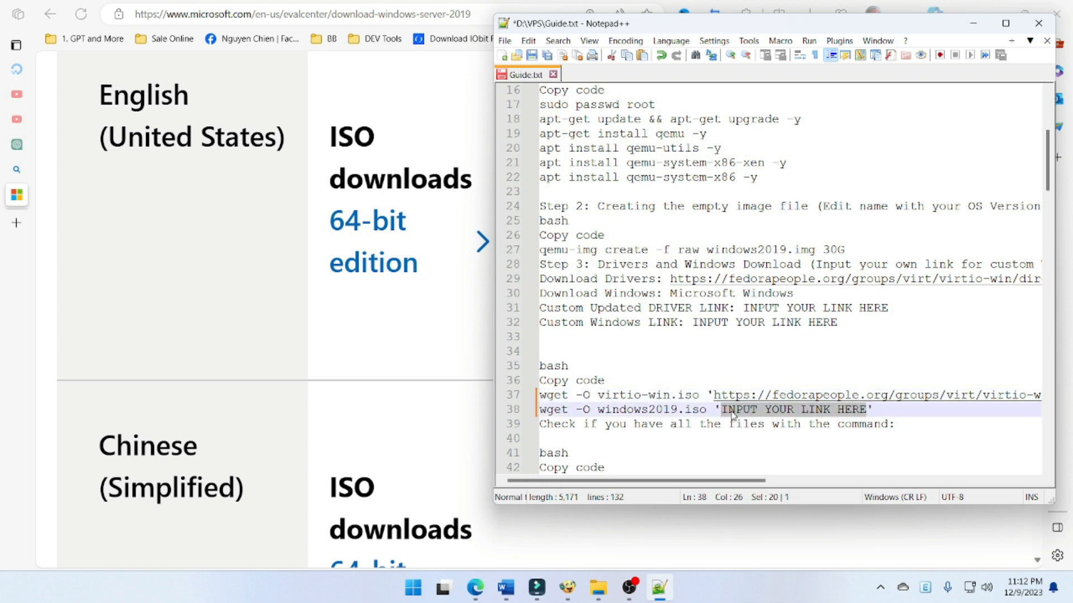
pyautogui.press('BackSpace')
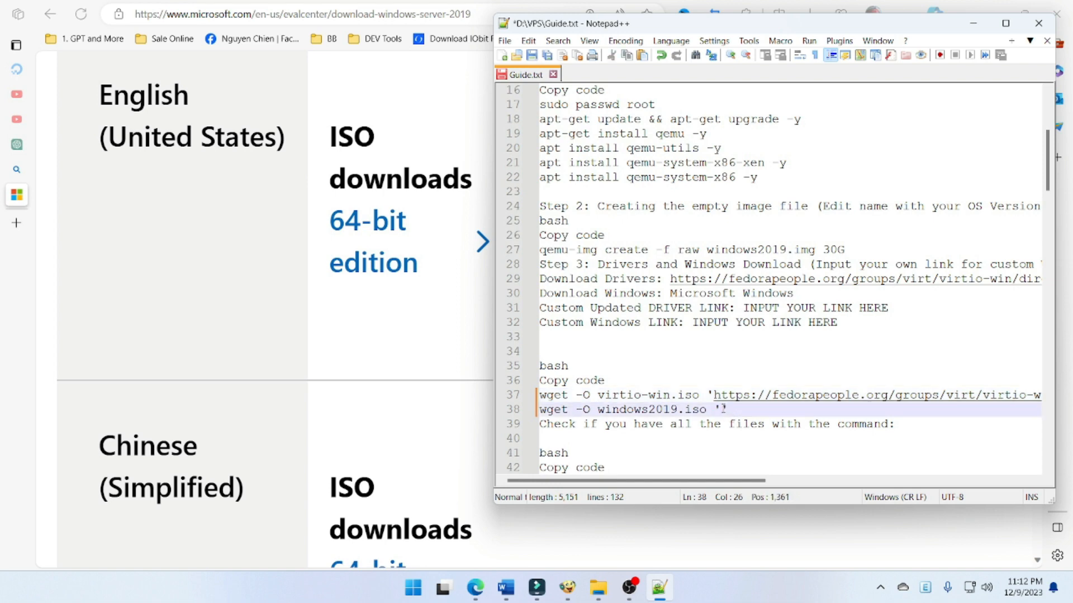
pyautogui.rightClick(722, 409)
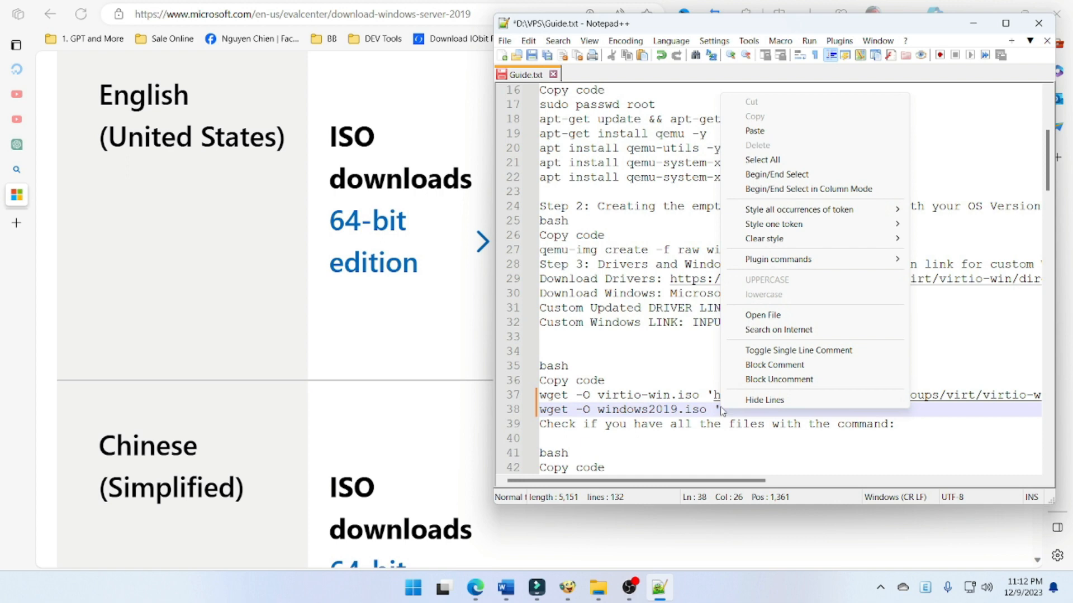
pyautogui.click(754, 130)
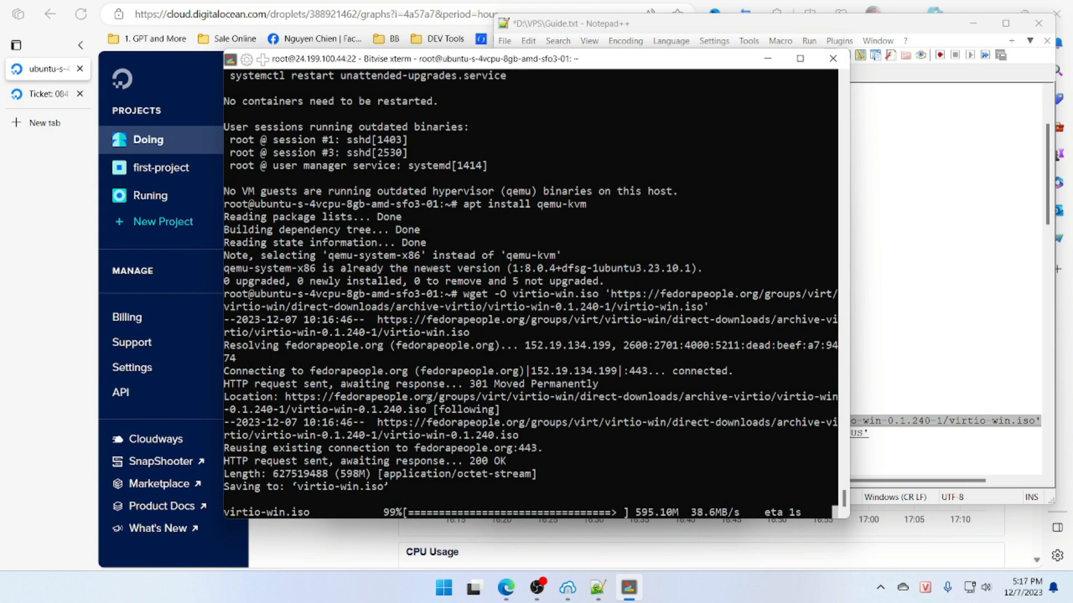
# Copy line 38's wget command and run it to download windows2019.iso to the server
pyautogui.click(863, 318)
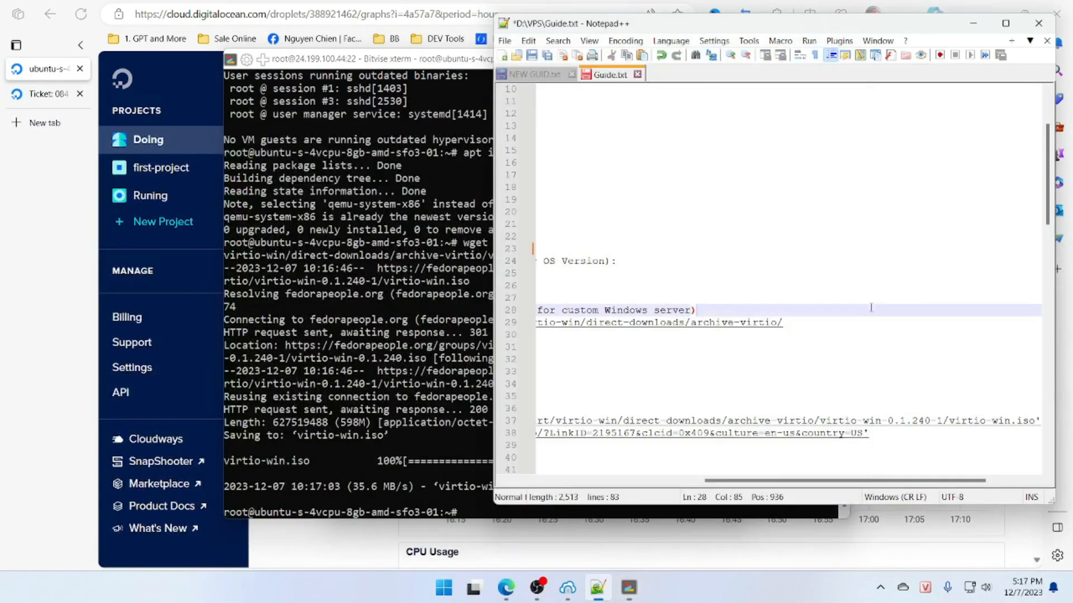
pyautogui.click(875, 397)
pyautogui.hotkey('shift', 'Home')
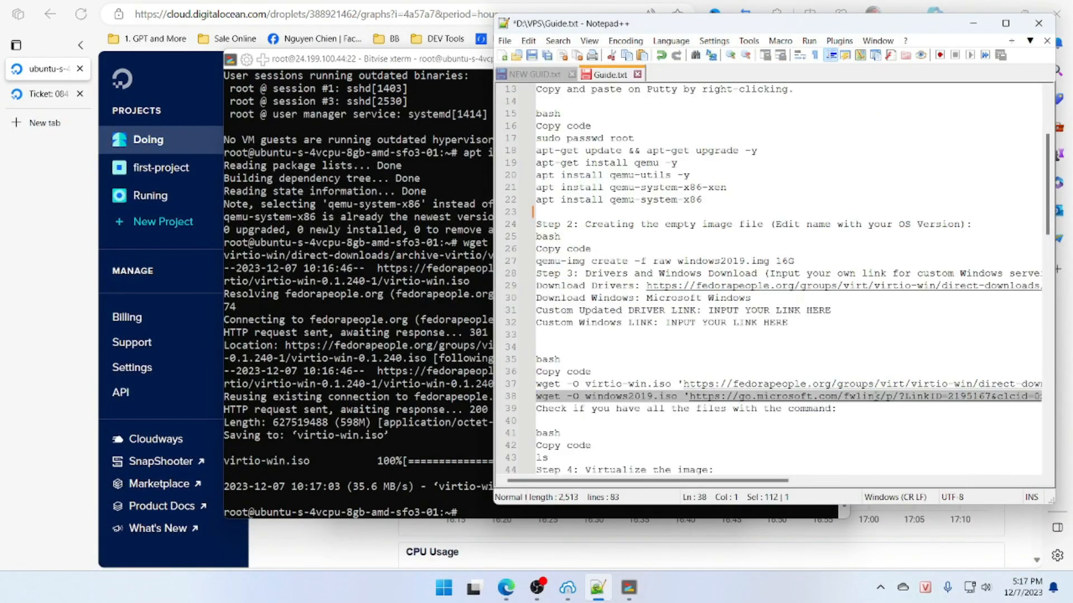
pyautogui.hotkey('ctrl', 'c')
pyautogui.rightClick(349, 332)
pyautogui.press('Return')
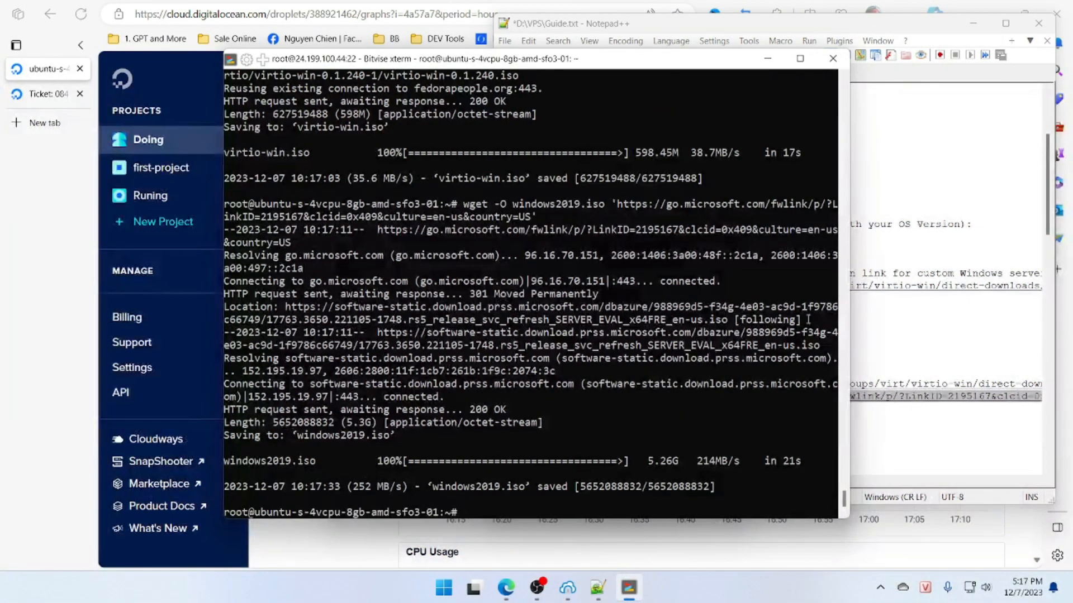
# Run line 27's qemu-img create command to make the 16G raw windows2019.img
pyautogui.click(906, 303)
pyautogui.scroll(-1, 840, 317)
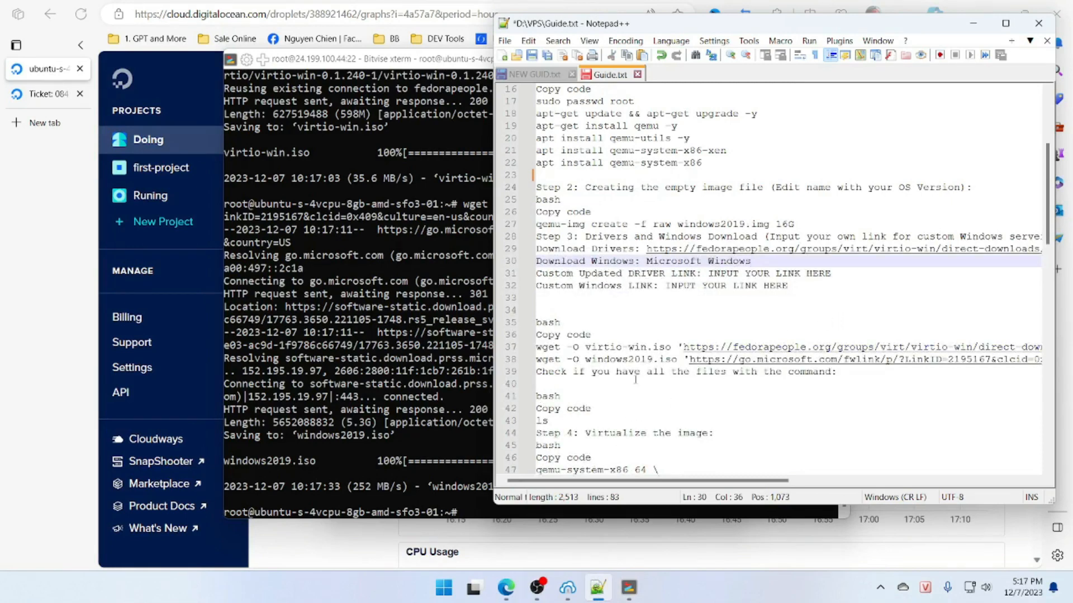
pyautogui.moveTo(800, 223); pyautogui.dragTo(542, 224)
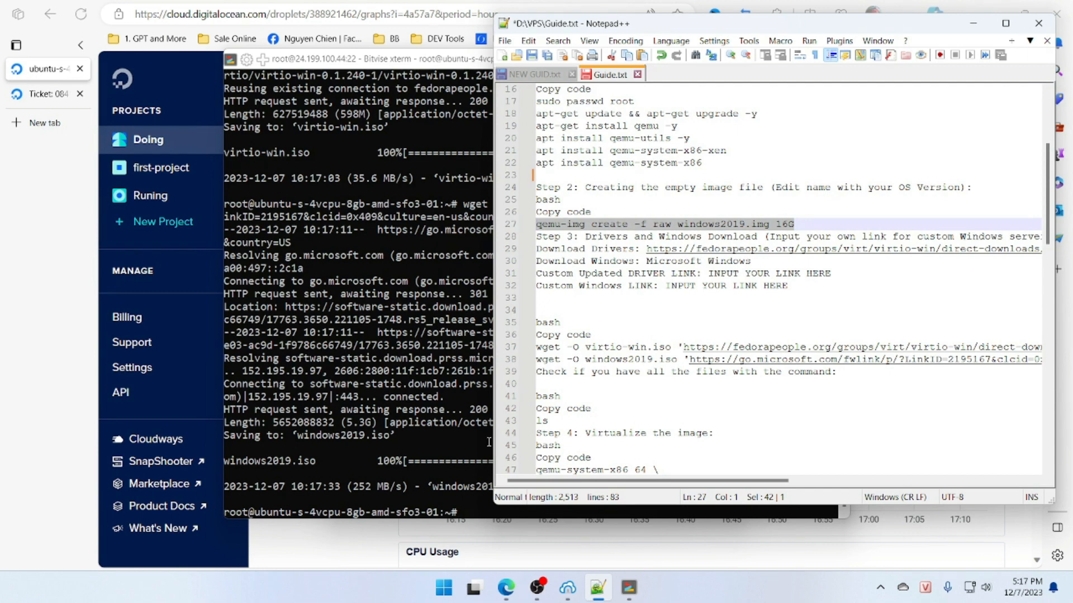
pyautogui.hotkey('ctrl', 'c')
pyautogui.rightClick(489, 442)
pyautogui.press('Return')
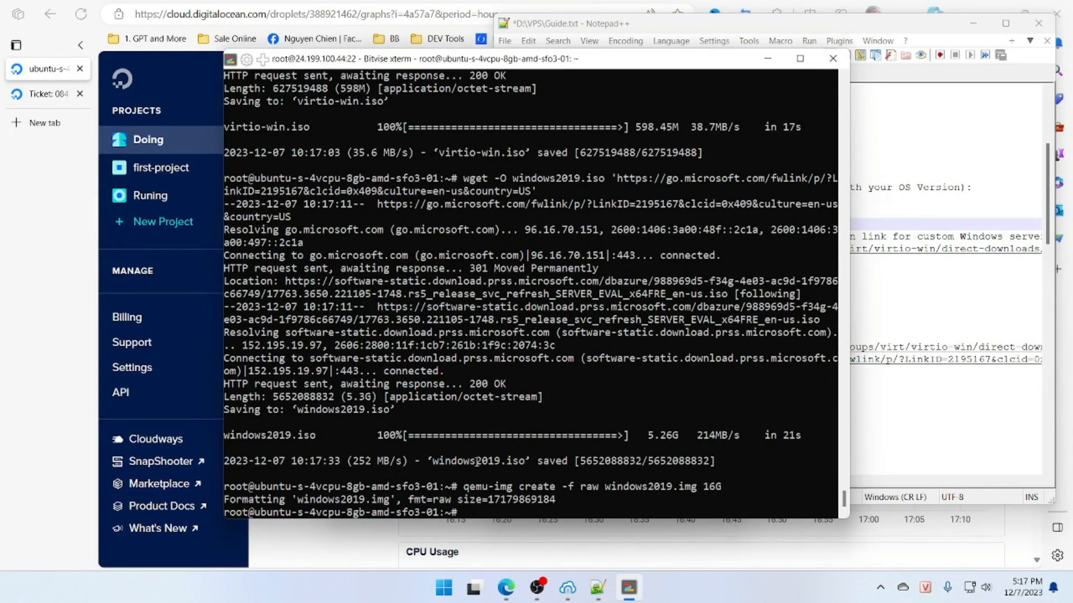
# List the server files with ls, confirming virtio-win.iso, windows2019.img and windows2019.iso
pyautogui.write('LS')
pyautogui.press('Return')
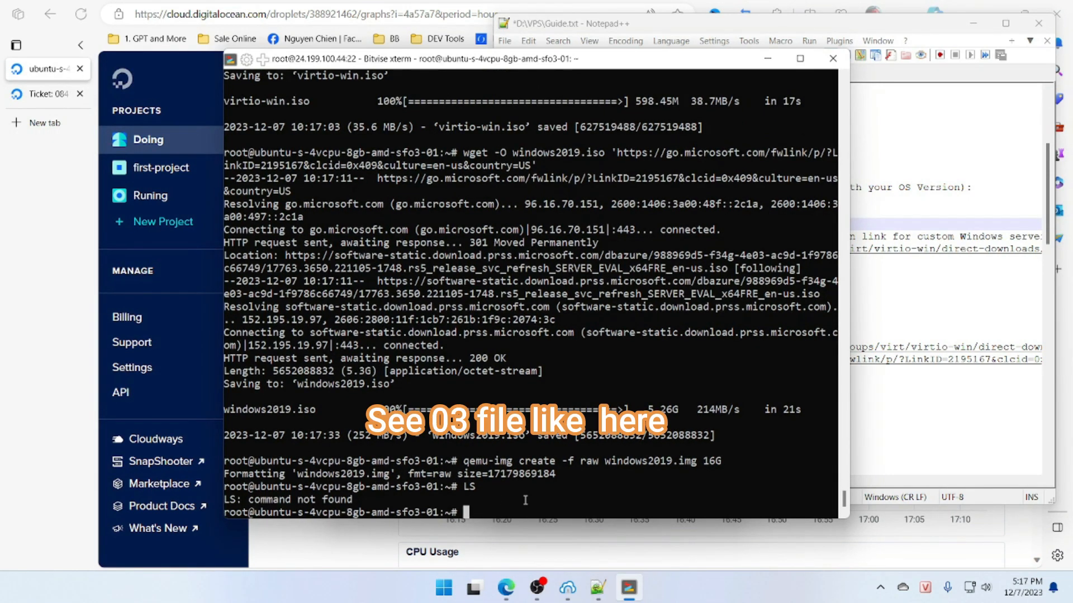
pyautogui.write('ls')
pyautogui.press('Return')
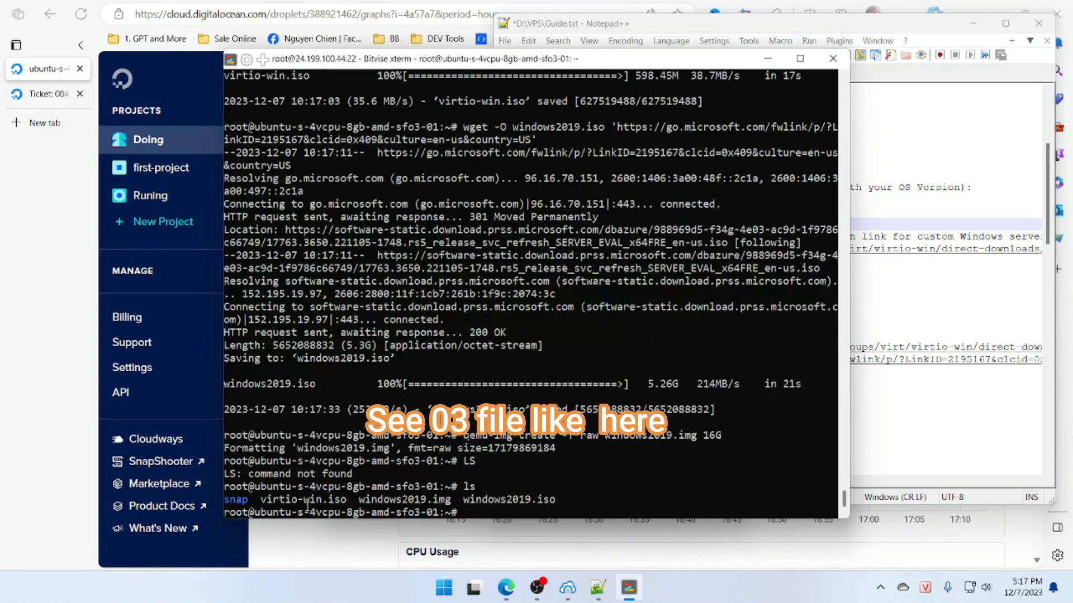
pyautogui.moveTo(262, 499); pyautogui.dragTo(556, 499)
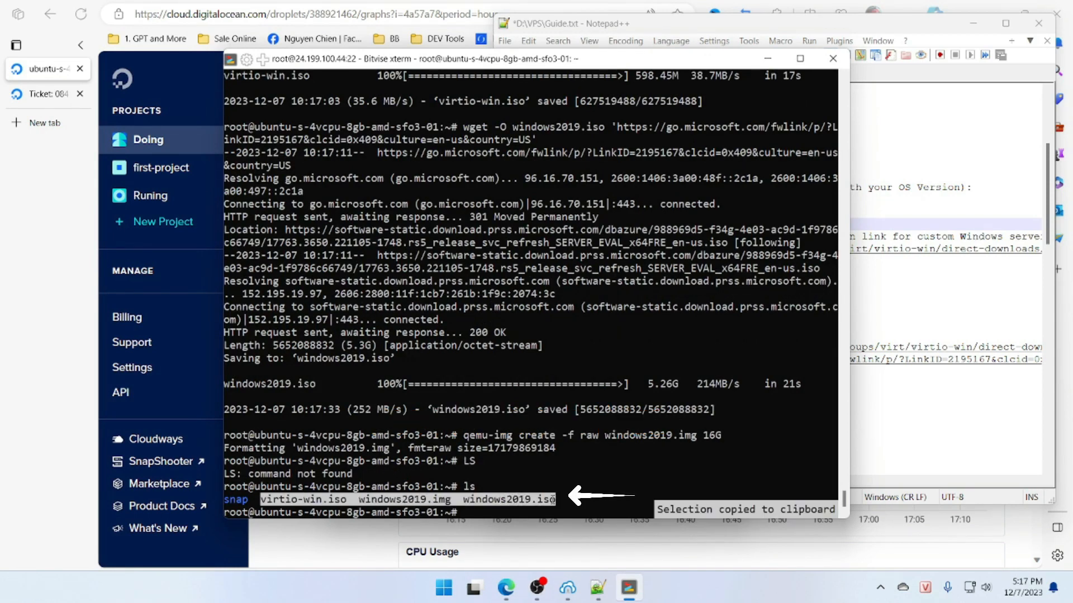
pyautogui.click(732, 461)
pyautogui.scroll(-4, 728, 398)
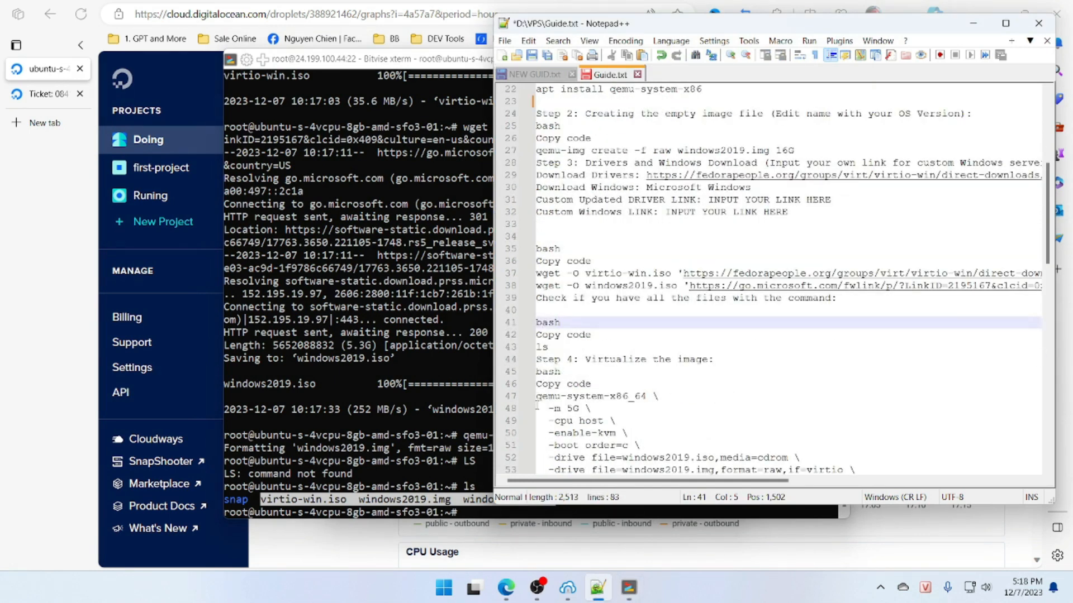
# Copy the qemu-system-x86_64 command block (lines 47–57) and run it in the Bitvise terminal
pyautogui.click(539, 398)
pyautogui.scroll(-2, 539, 397)
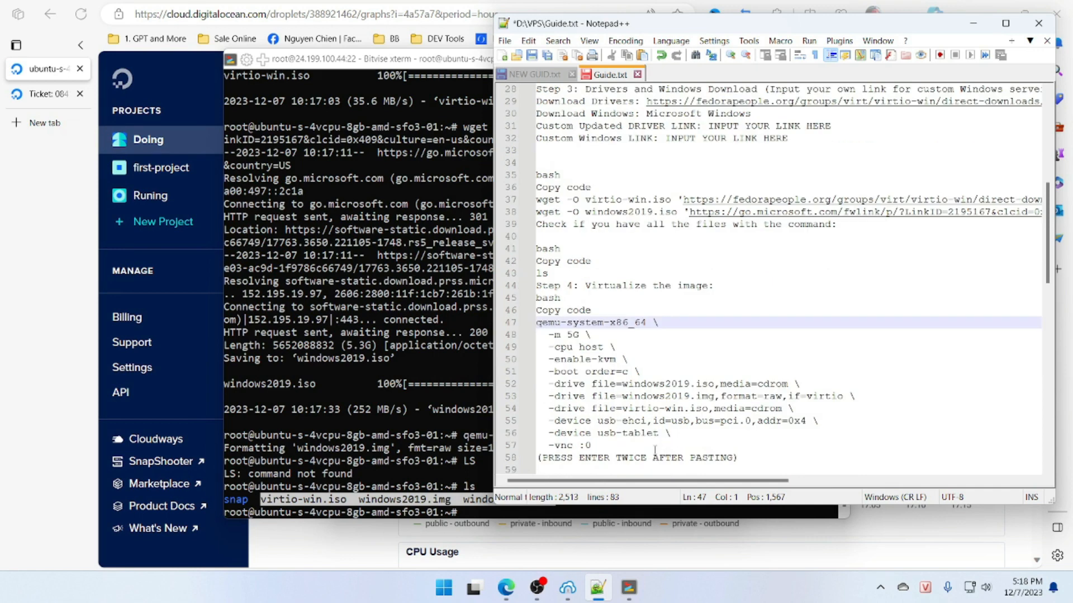
pyautogui.keyDown('shift'); pyautogui.click(602, 447); pyautogui.keyUp('shift')
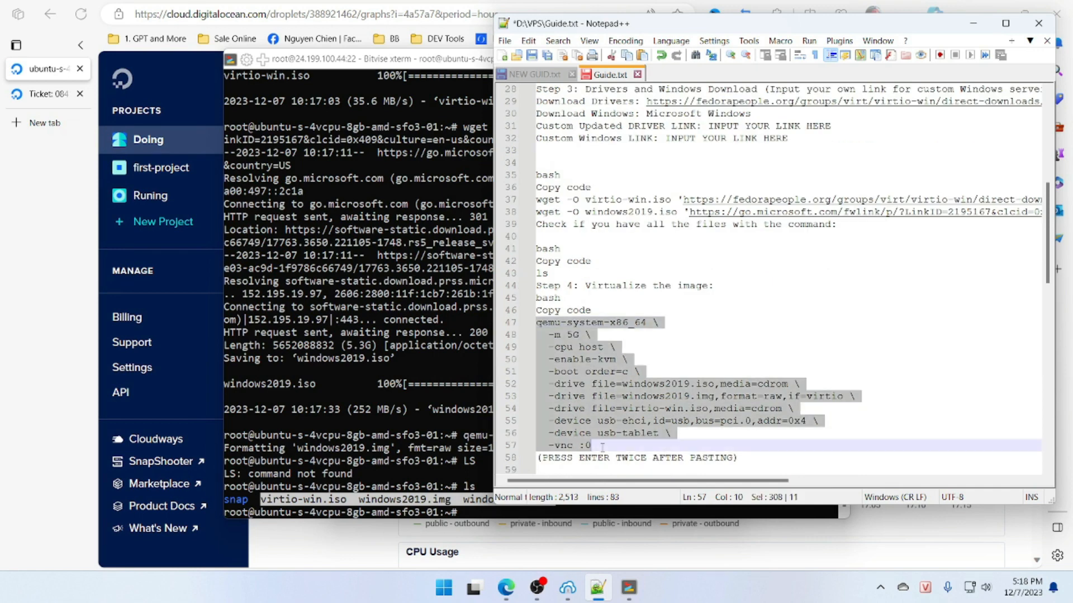
pyautogui.rightClick(639, 407)
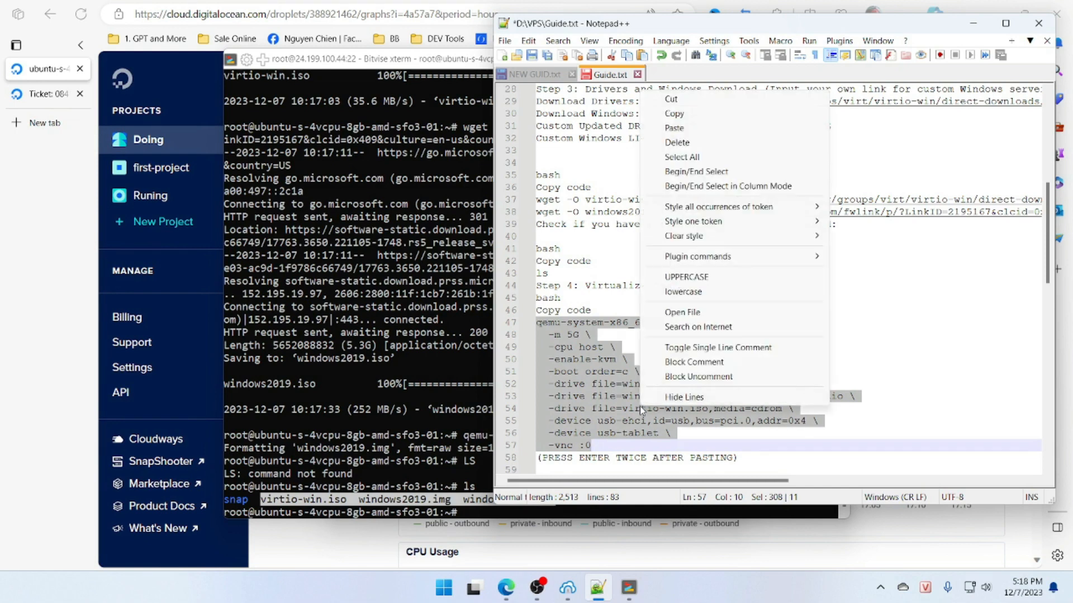
pyautogui.click(670, 111)
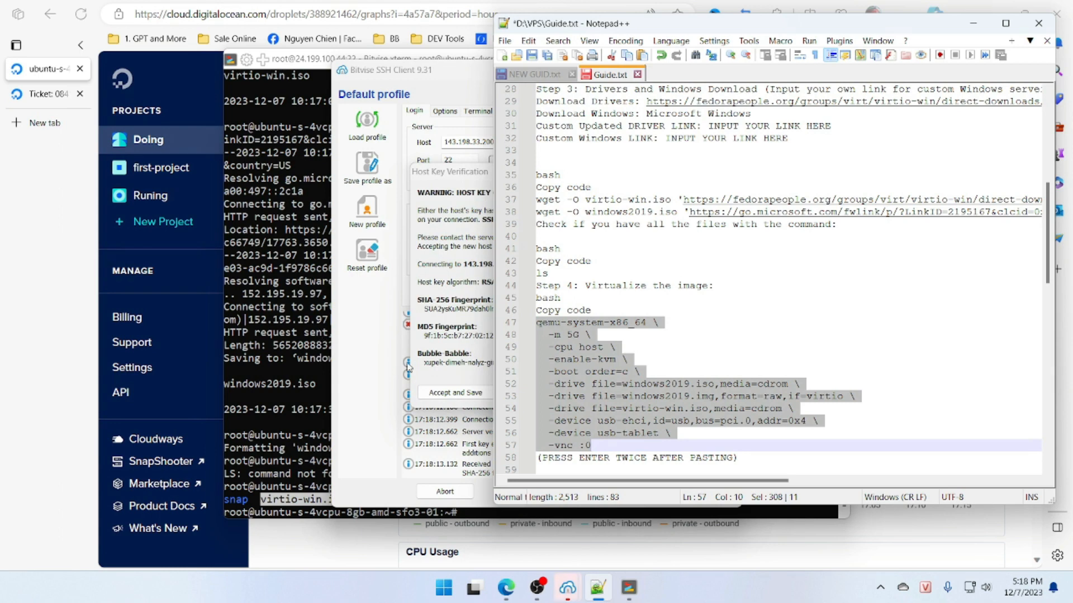
pyautogui.click(289, 351)
pyautogui.rightClick(544, 499)
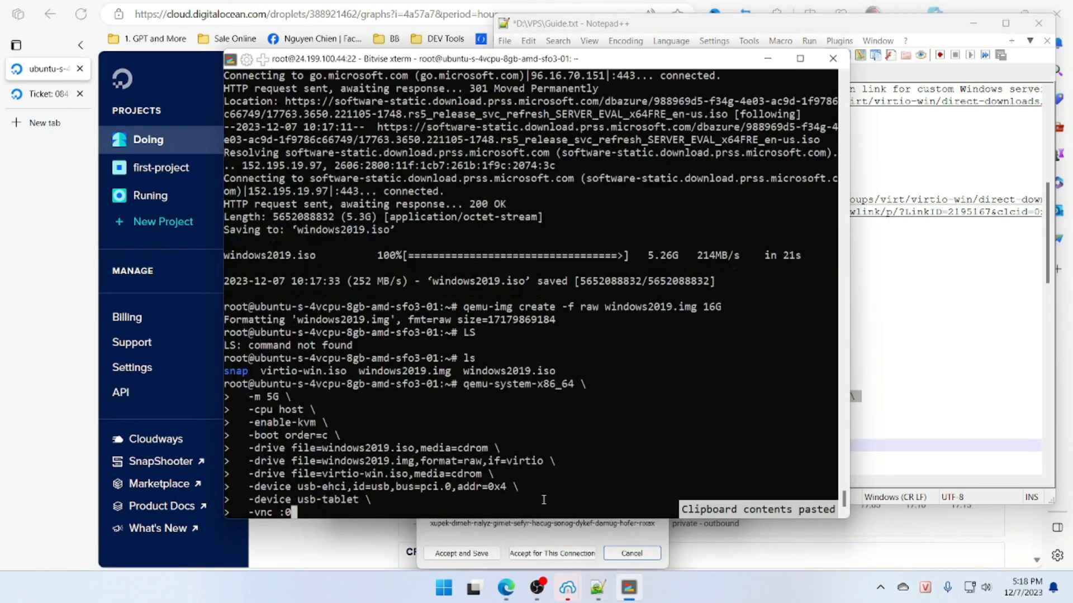
pyautogui.press('Return')
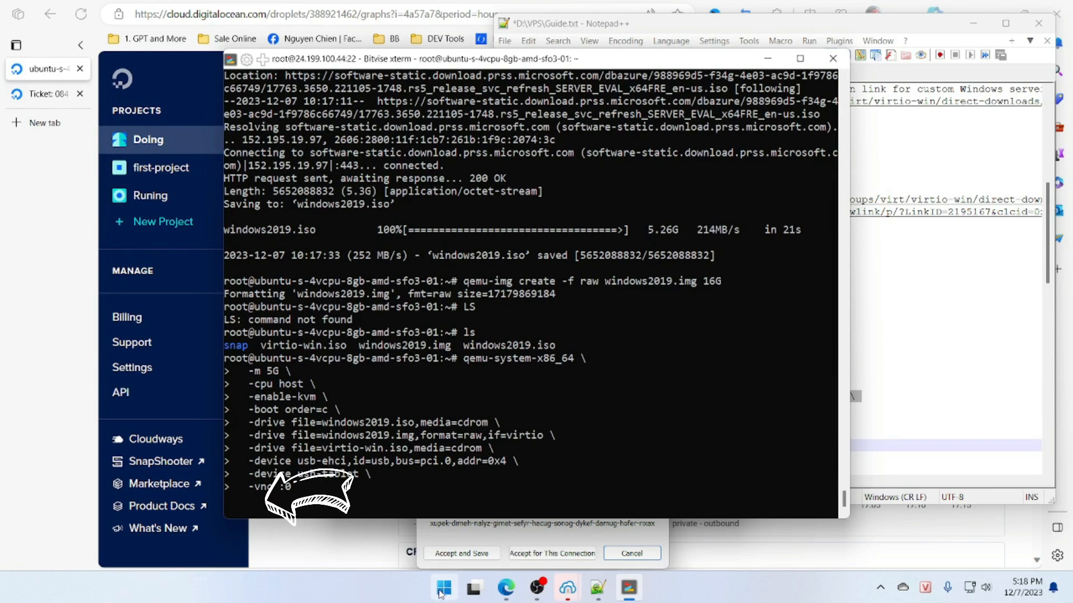
pyautogui.click(443, 587)
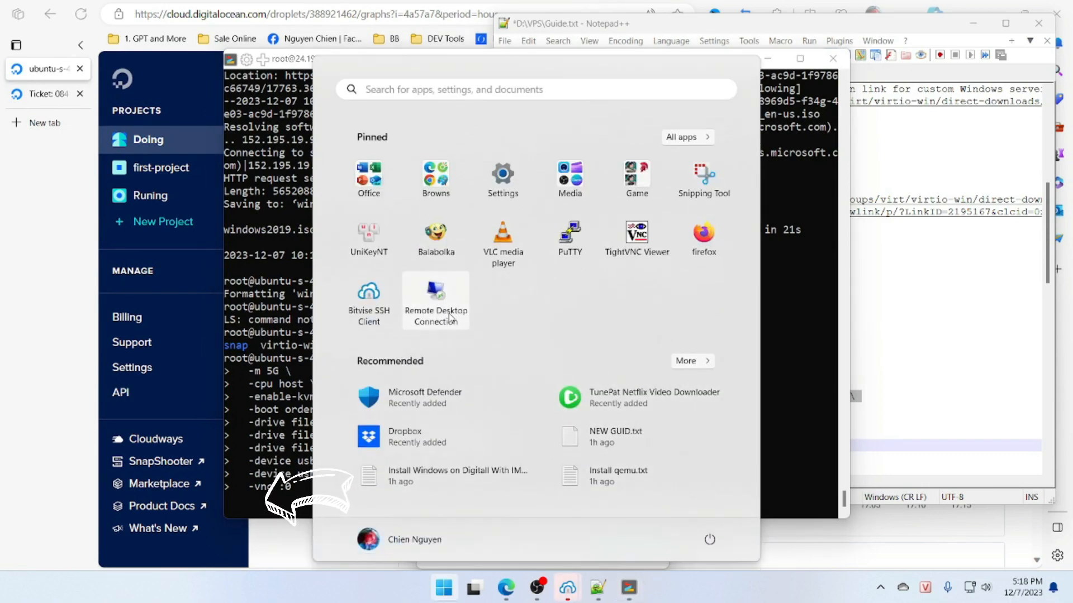
# Start TightVNC Viewer, paste the droplet IP as remote host, and connect
pyautogui.click(640, 237)
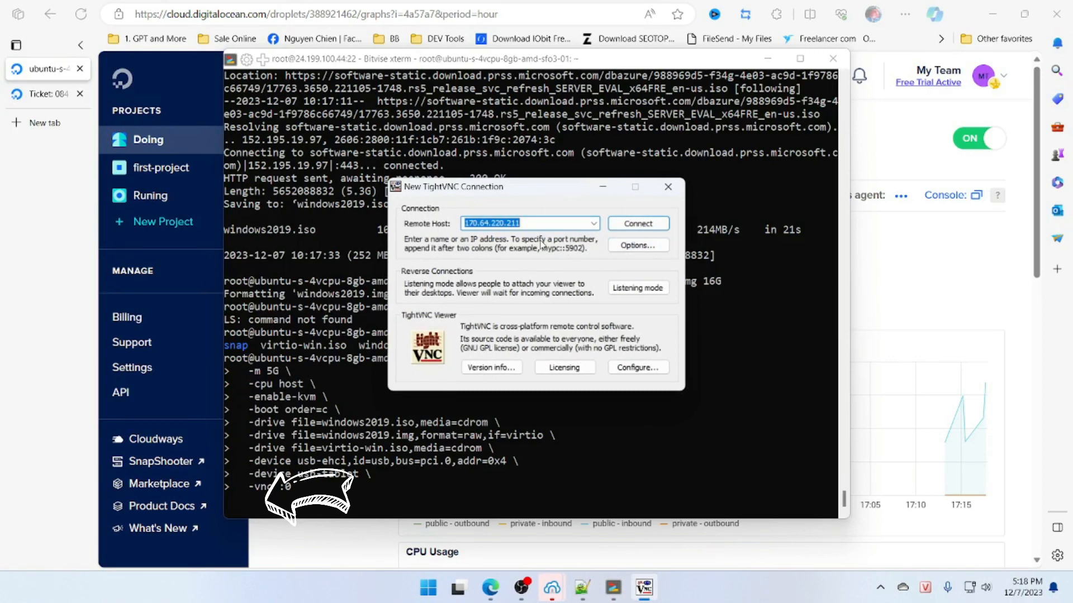
pyautogui.hotkey('ctrl', 'v')
pyautogui.click(637, 224)
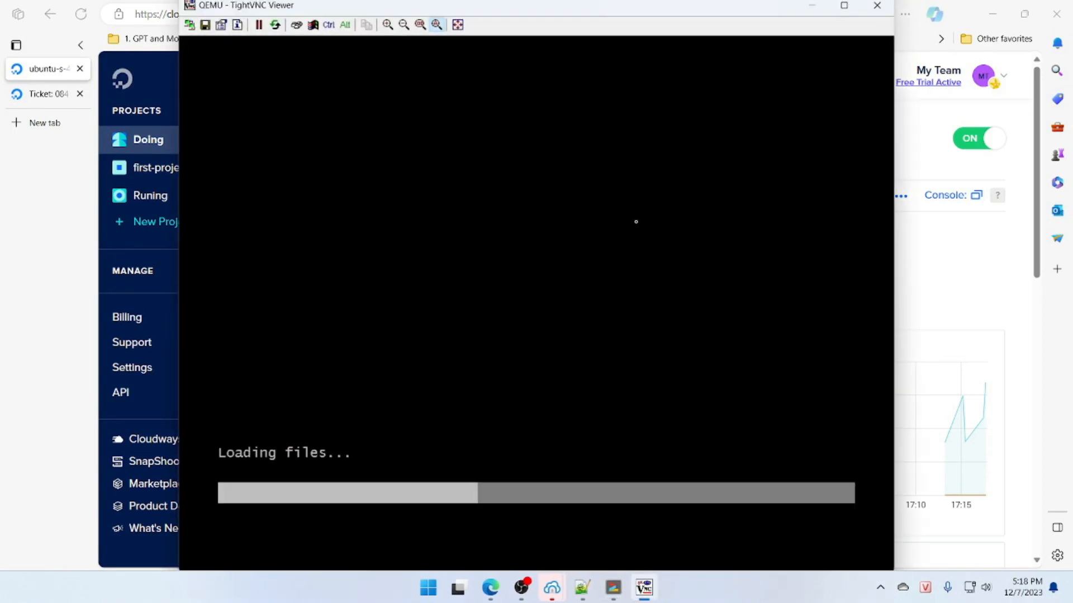
pyautogui.moveTo(648, 600)
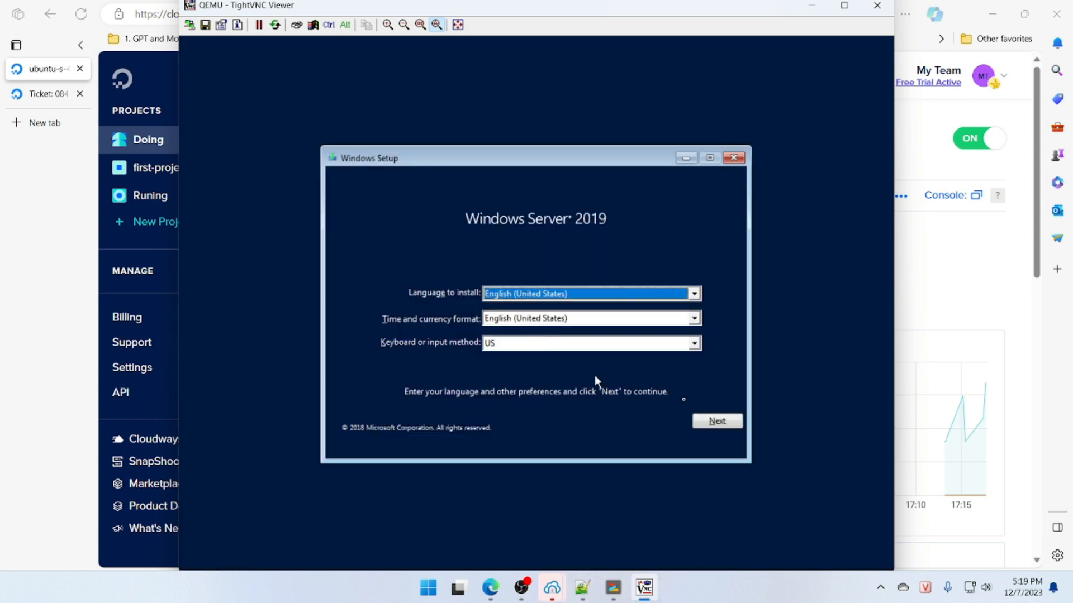
# Begin a custom install of Windows Server 2019 Standard Evaluation (Desktop Experience), accepting the license terms
pyautogui.click(712, 422)
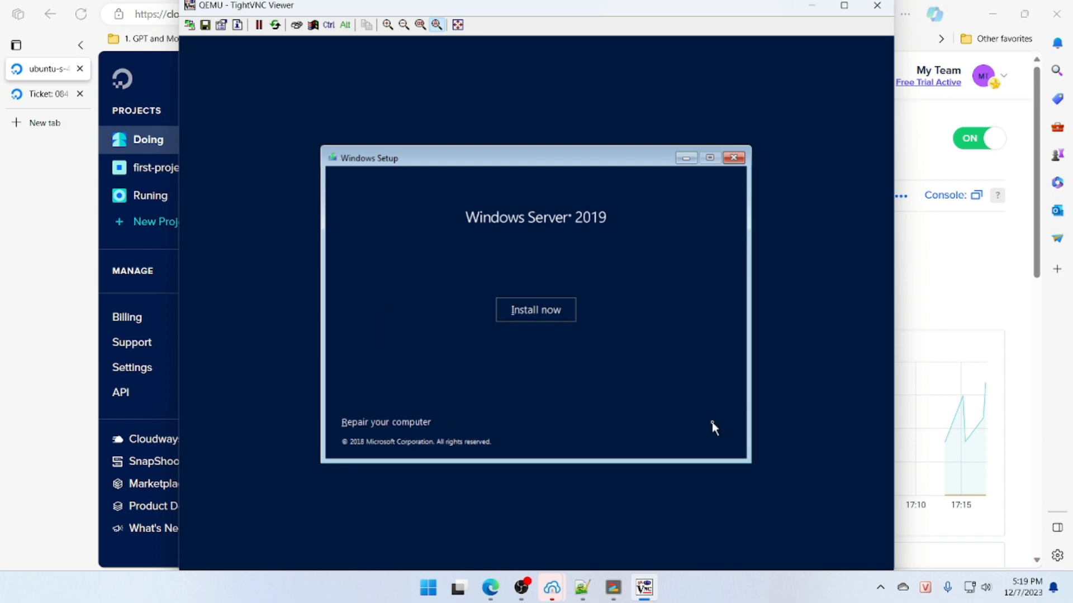
pyautogui.click(537, 310)
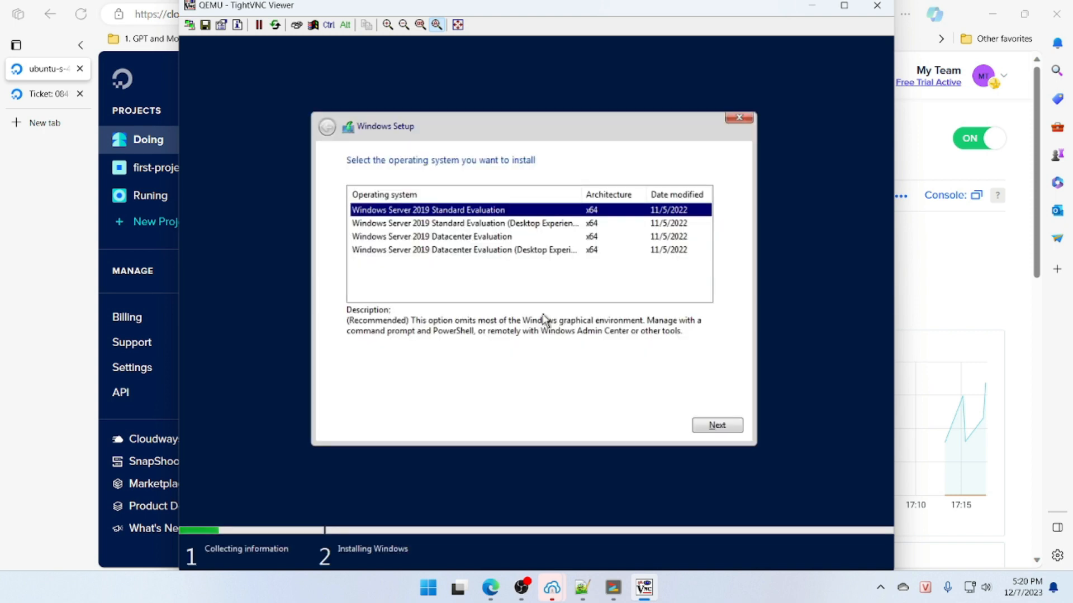
pyautogui.click(543, 230)
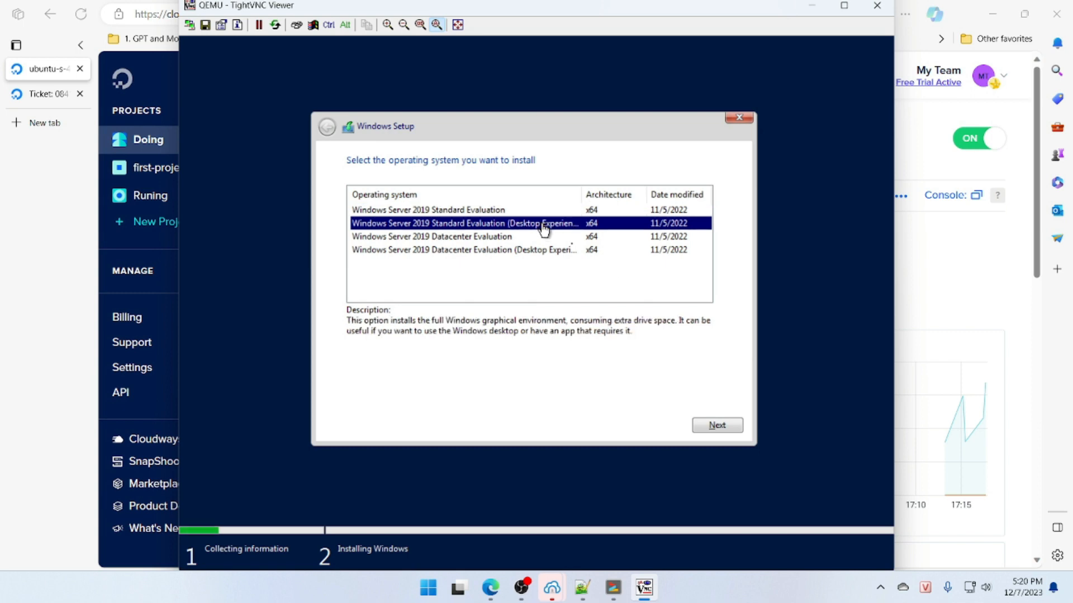
pyautogui.click(702, 424)
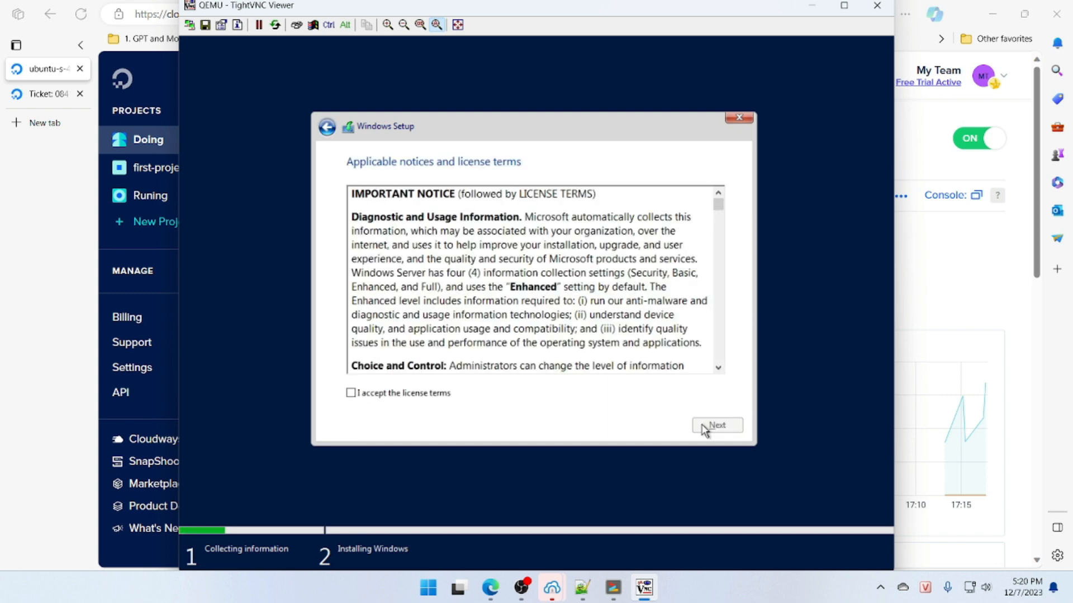
pyautogui.click(367, 399)
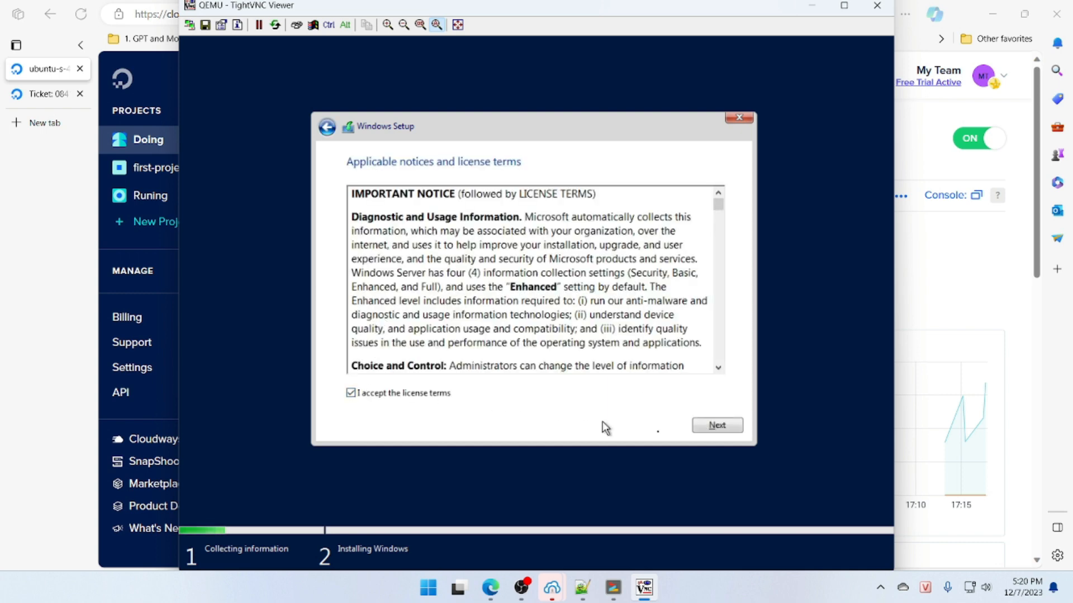
pyautogui.click(707, 429)
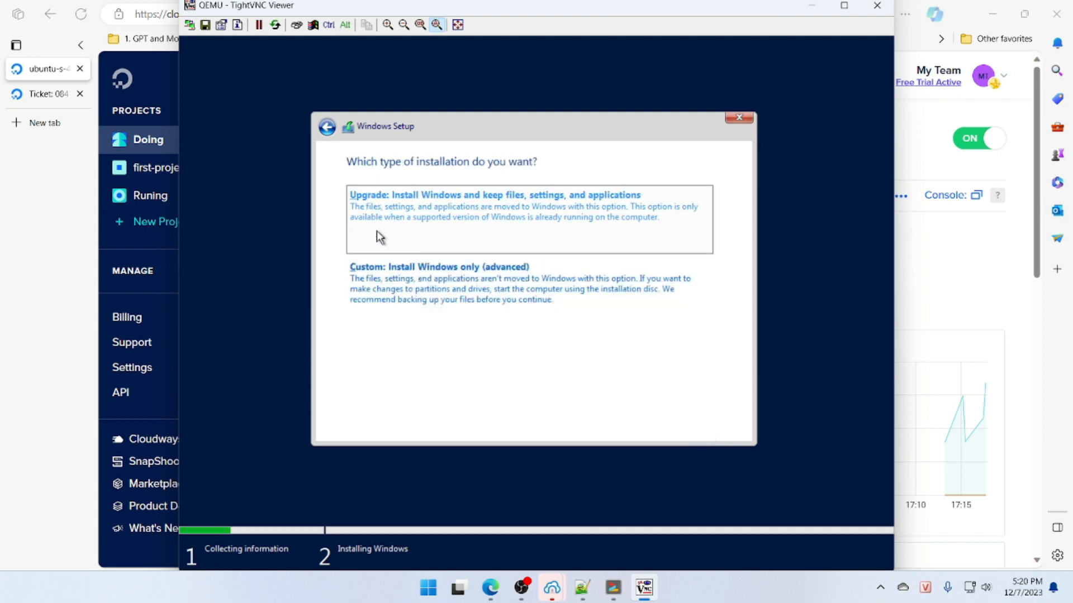
pyautogui.click(423, 288)
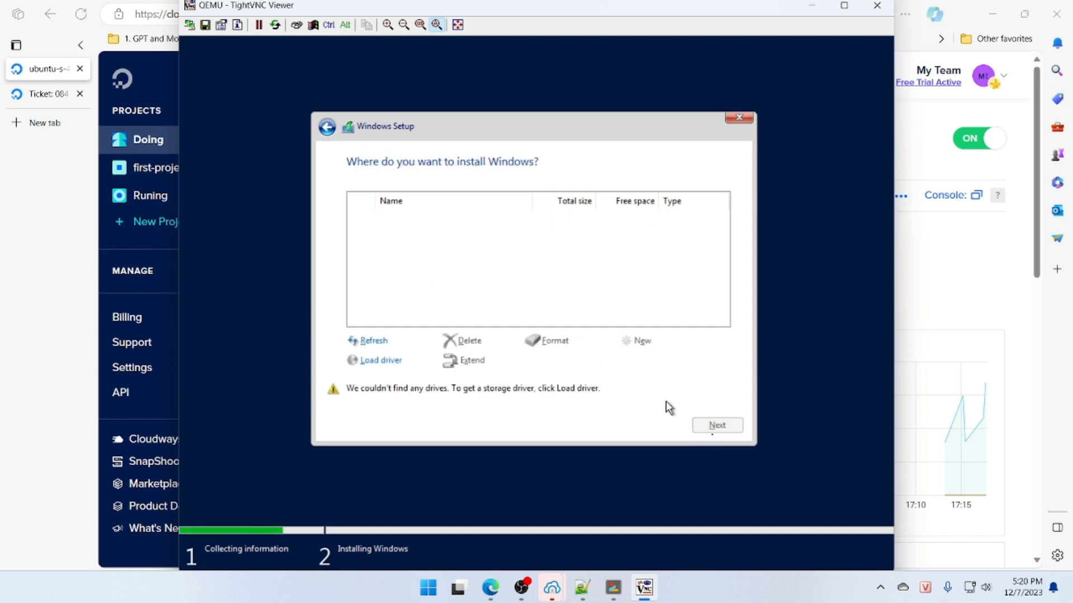
# Load the Red Hat VirtIO SCSI driver from CD Drive (E:) virtio-win > amd64 > 2k19
pyautogui.click(386, 361)
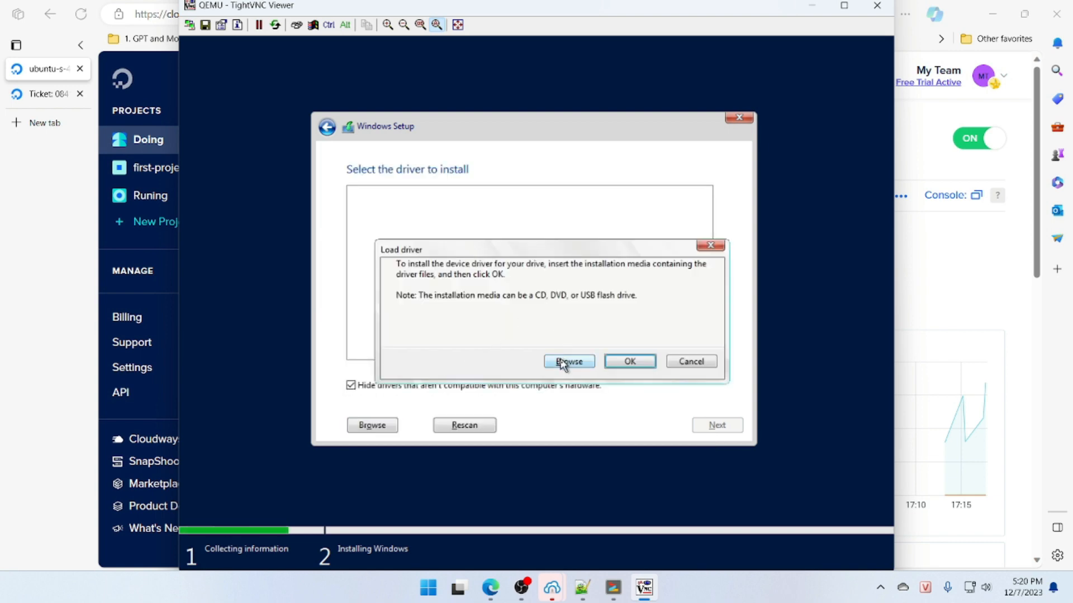
pyautogui.click(565, 365)
pyautogui.scroll(-1, 520, 315)
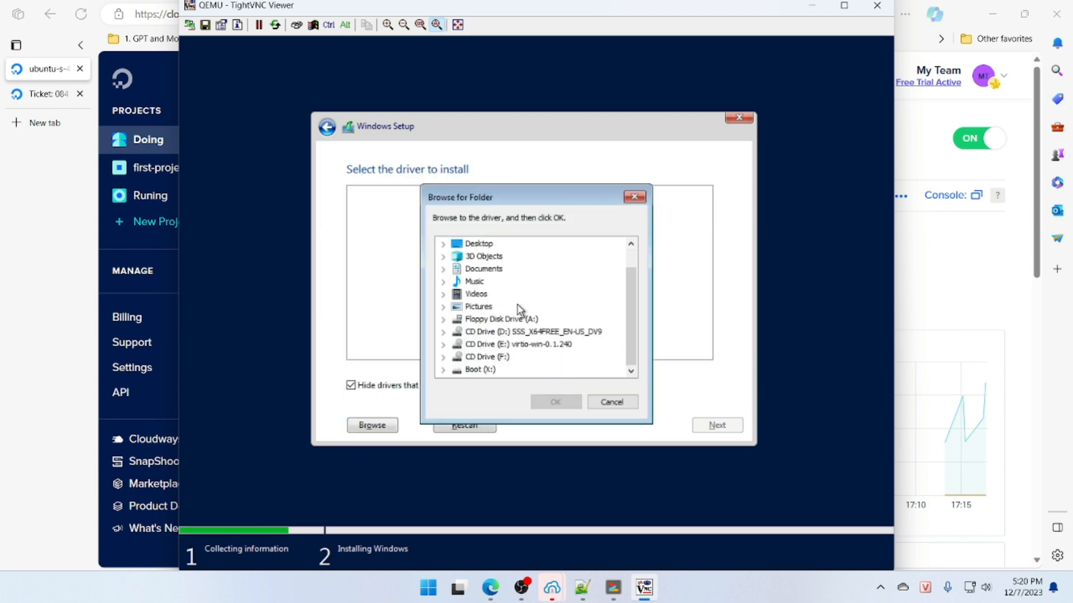
pyautogui.click(492, 345)
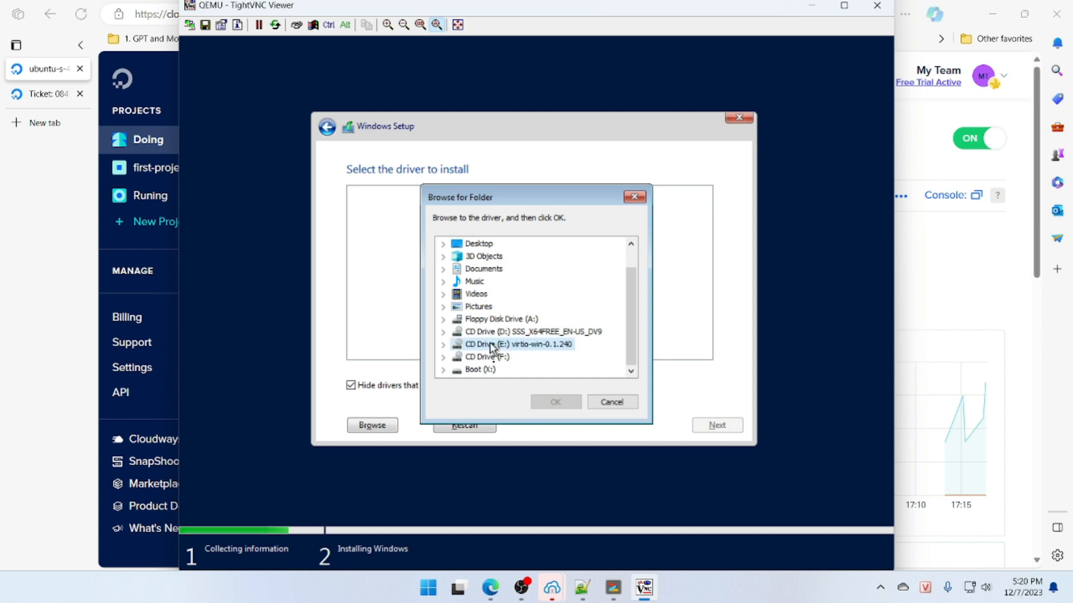
pyautogui.press('Right')
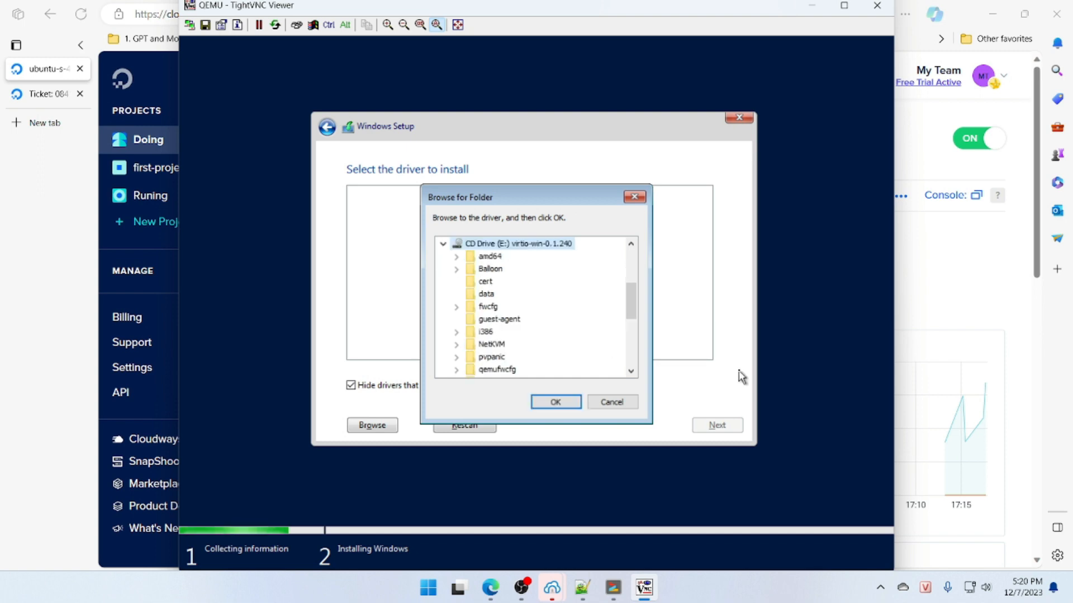
pyautogui.press('Right')
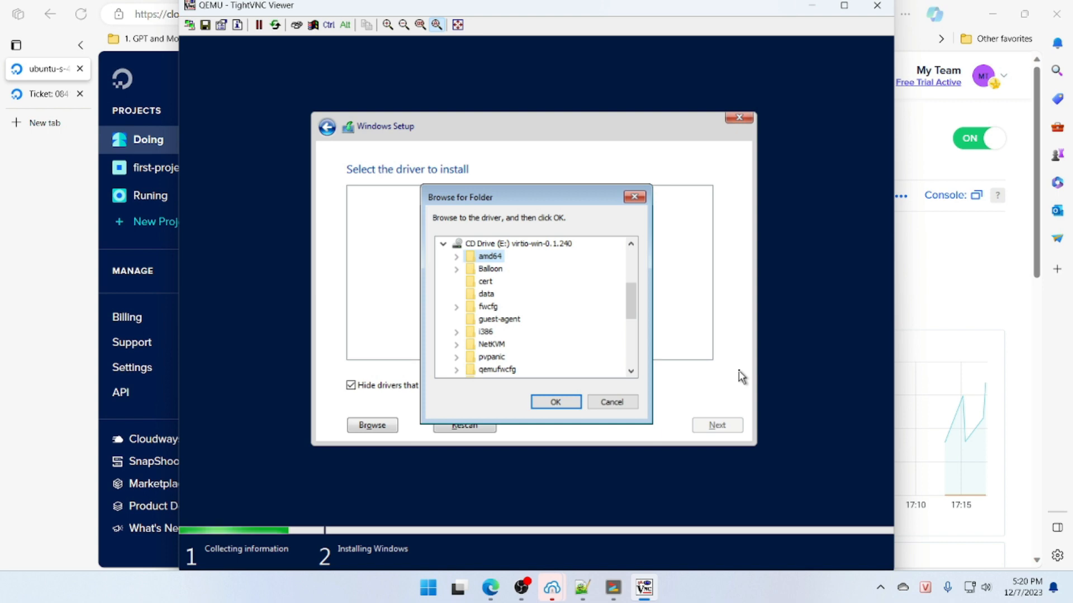
pyautogui.press('Right')
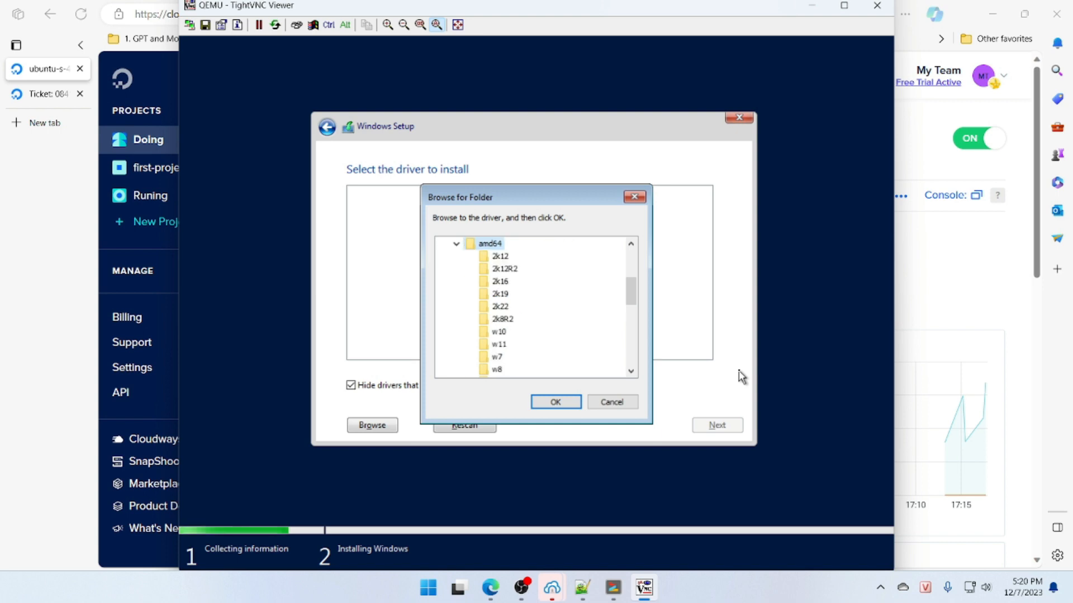
pyautogui.press('Down')
pyautogui.press('Down')
pyautogui.press('Down')
pyautogui.press('Down')
pyautogui.press('Down')
pyautogui.press('Up')
pyautogui.press('Return')
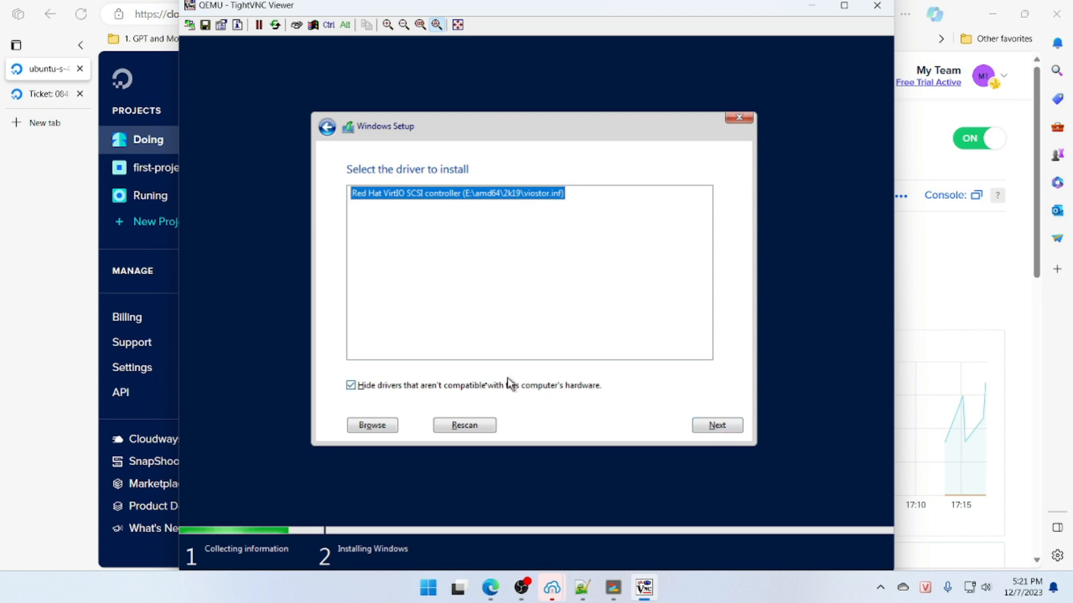
pyautogui.click(487, 385)
pyautogui.click(711, 426)
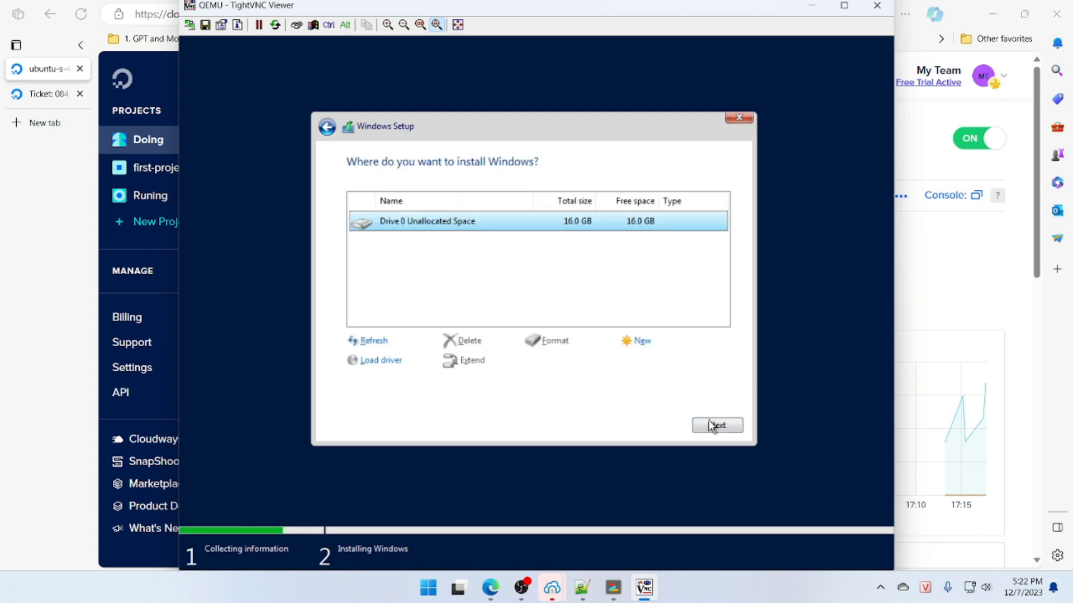
# Install Windows onto Drive 0's 16.0 GB unallocated space, then restart when finished
pyautogui.click(712, 426)
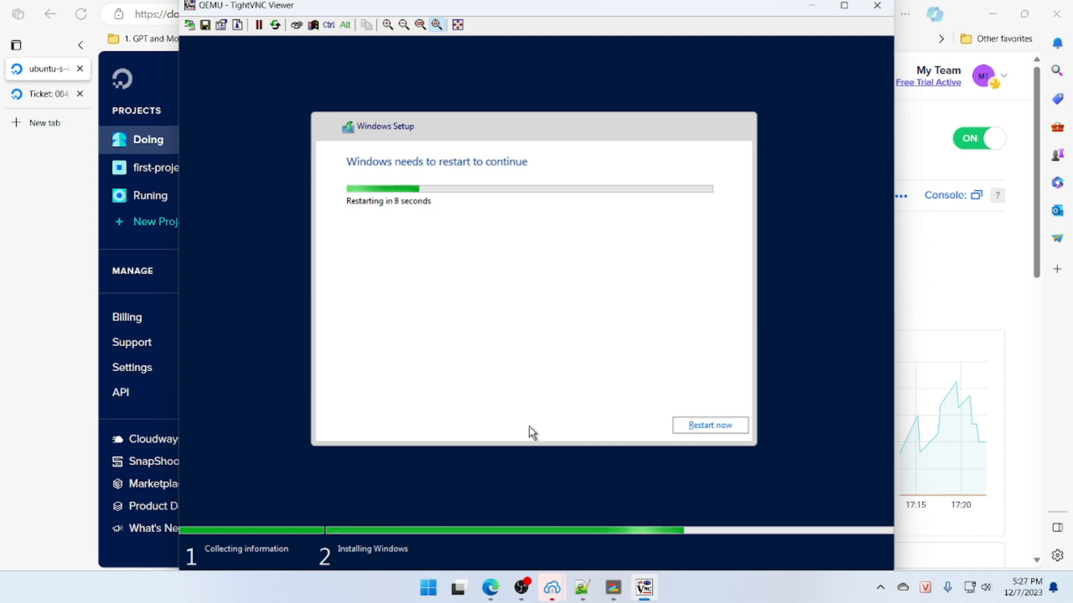
pyautogui.click(710, 427)
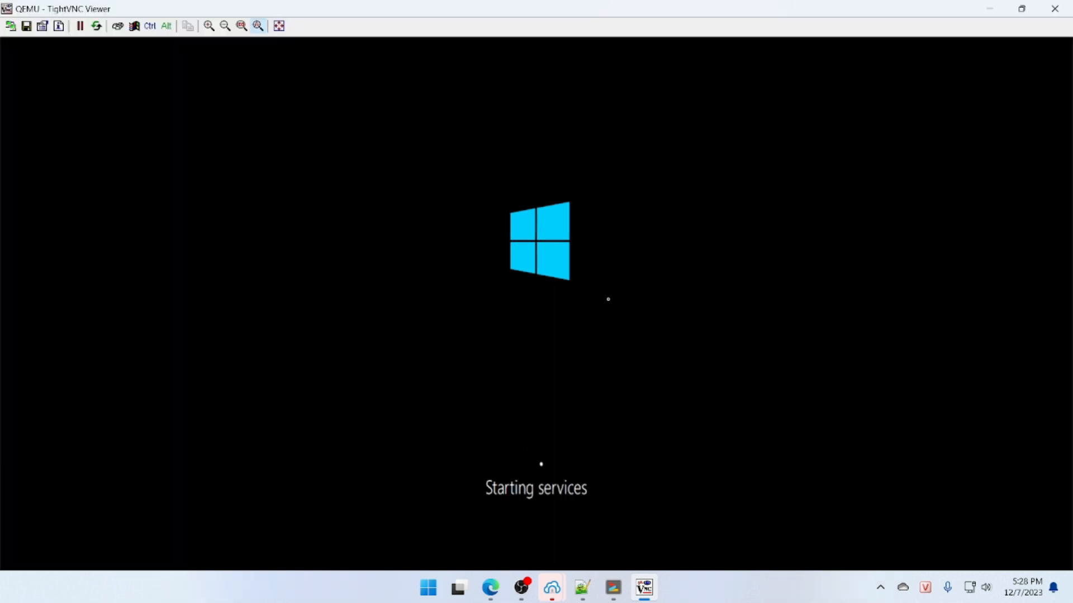
# Enter and confirm the Administrator password on the Customize settings page
pyautogui.rightClick(778, 583)
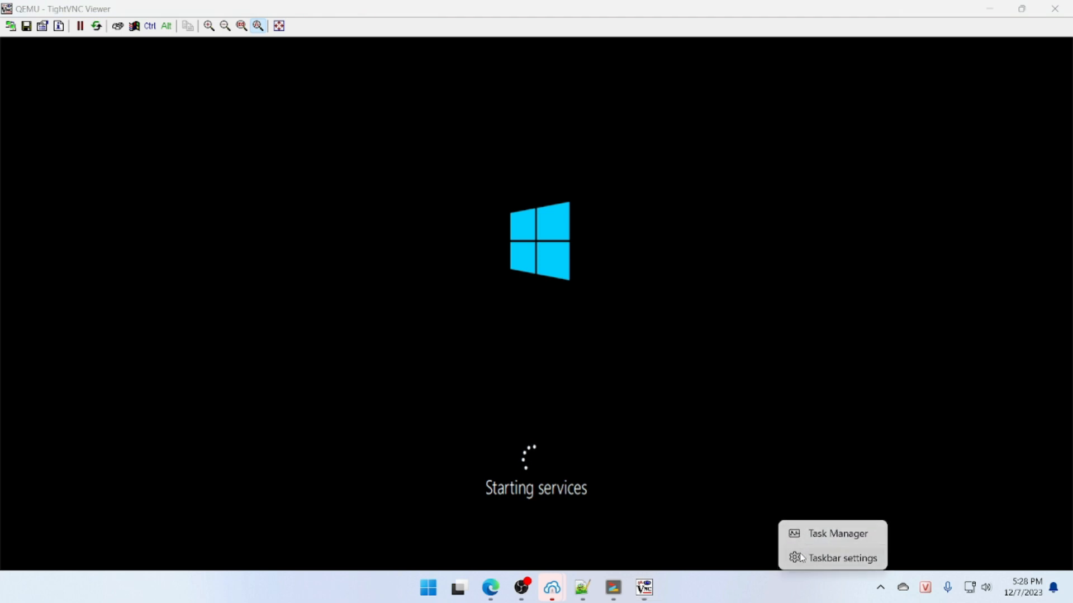
pyautogui.click(566, 581)
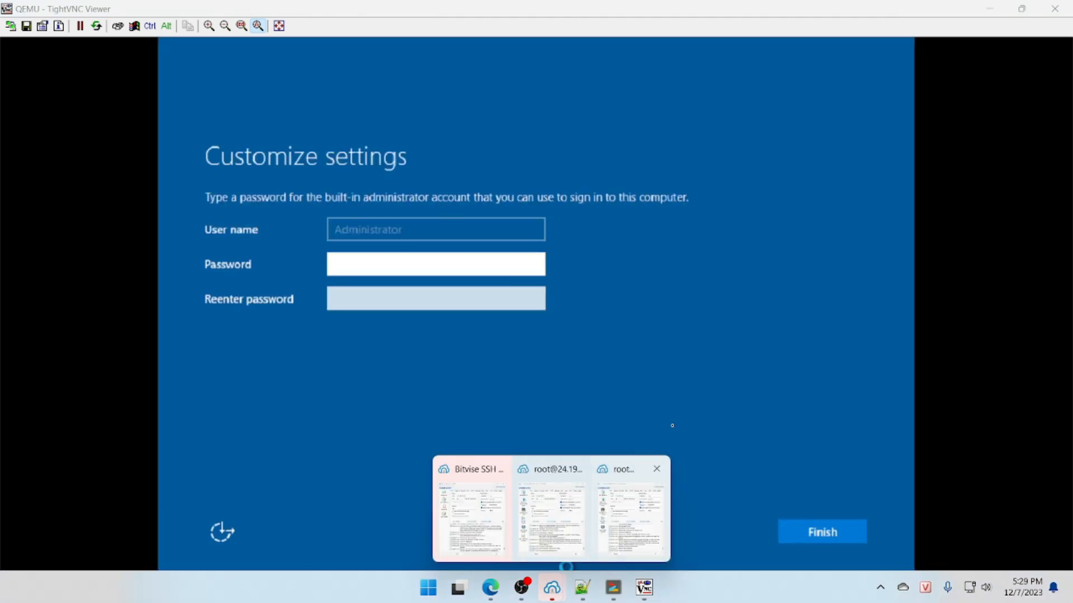
pyautogui.click(744, 365)
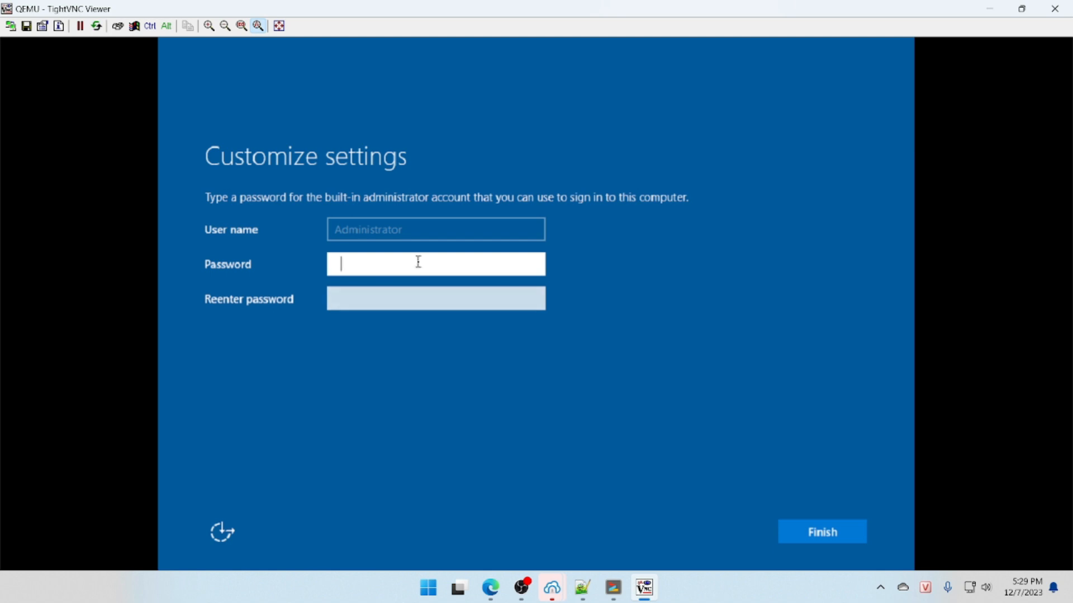
pyautogui.write('1234567')
pyautogui.press('Tab')
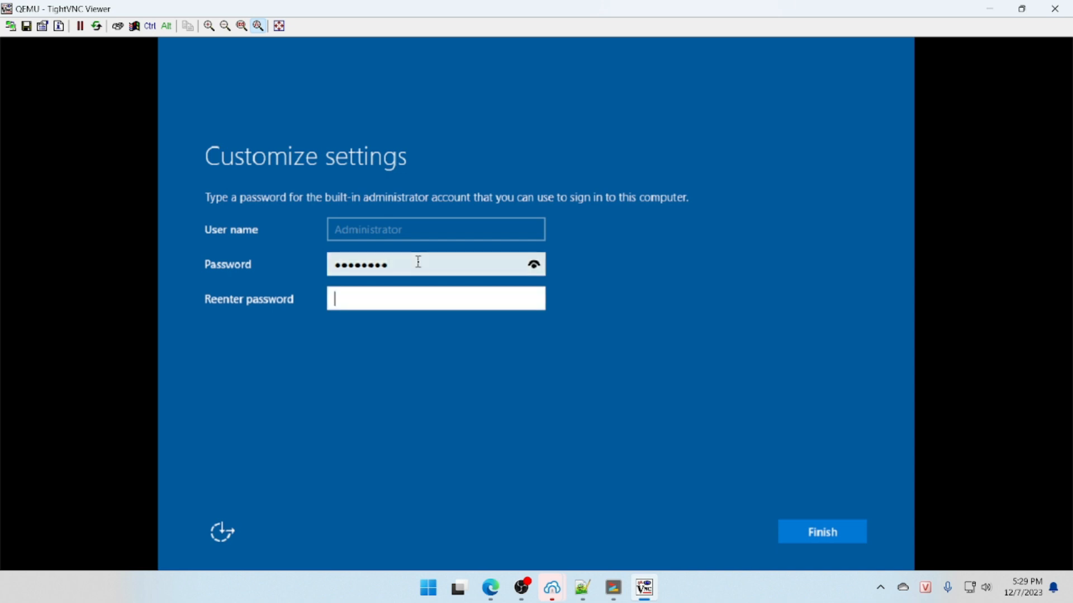
pyautogui.write('12345678')
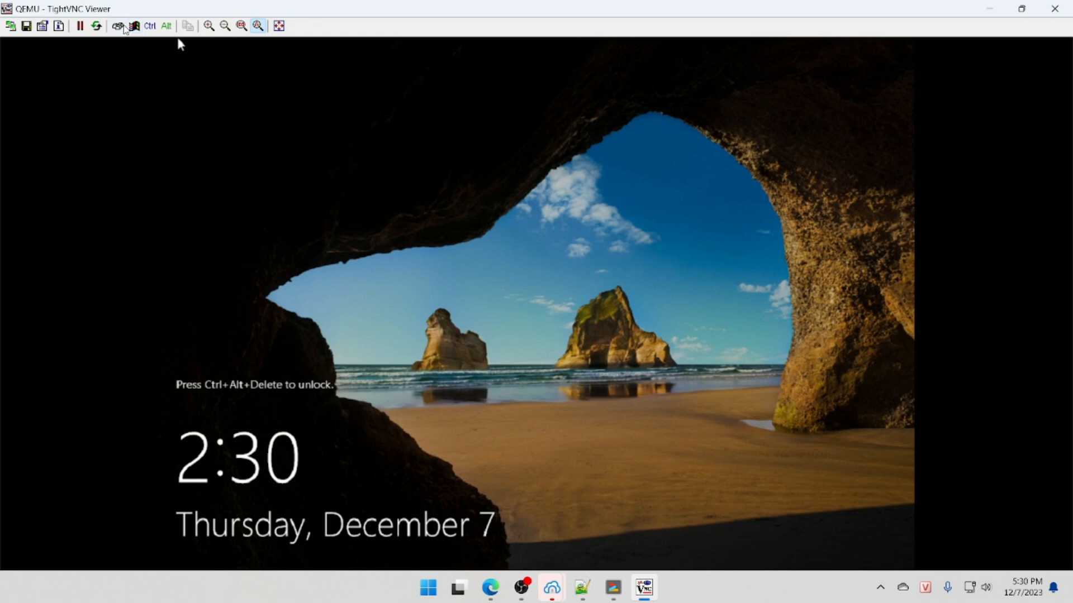
# Unlock the lock screen and sign in as Administrator with the account password
pyautogui.click(121, 27)
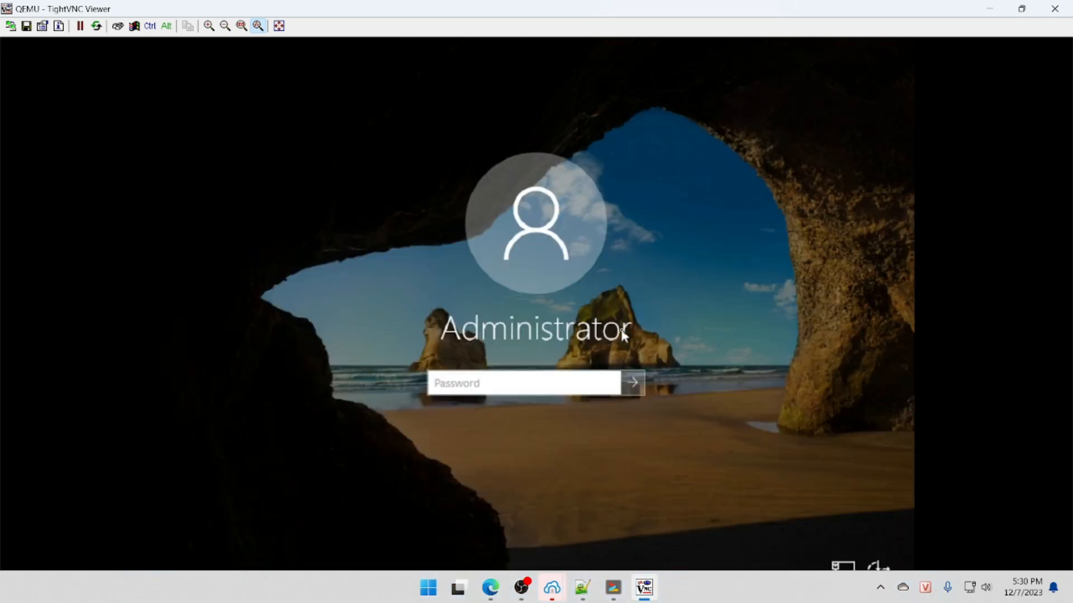
pyautogui.write('•••••••••')
pyautogui.press('Return')
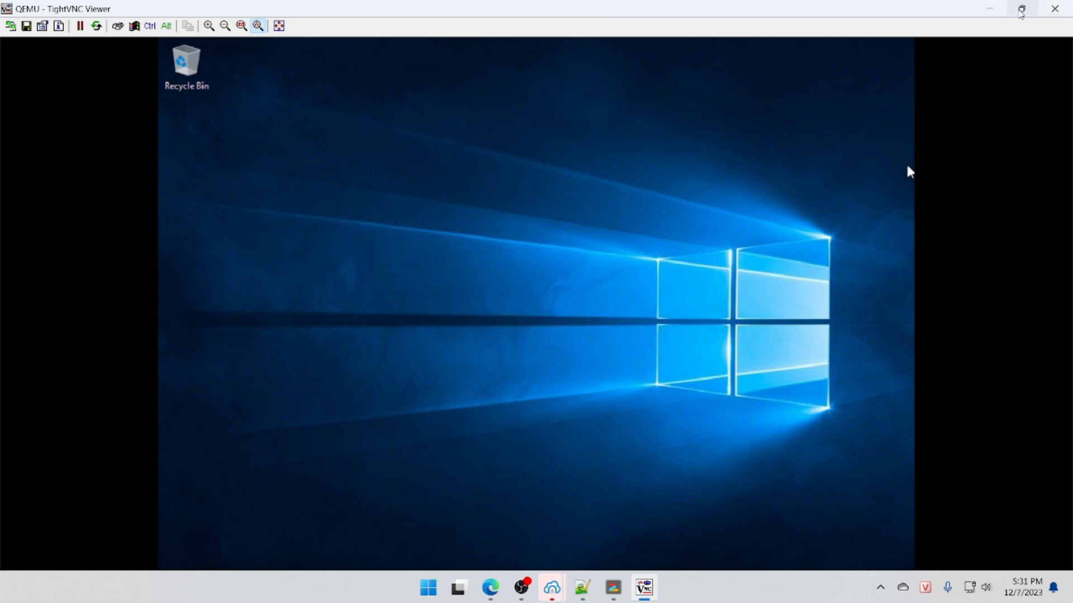
# Open Windows Settings, allow network discovery, and go to System > Remote Desktop
pyautogui.click(1021, 8)
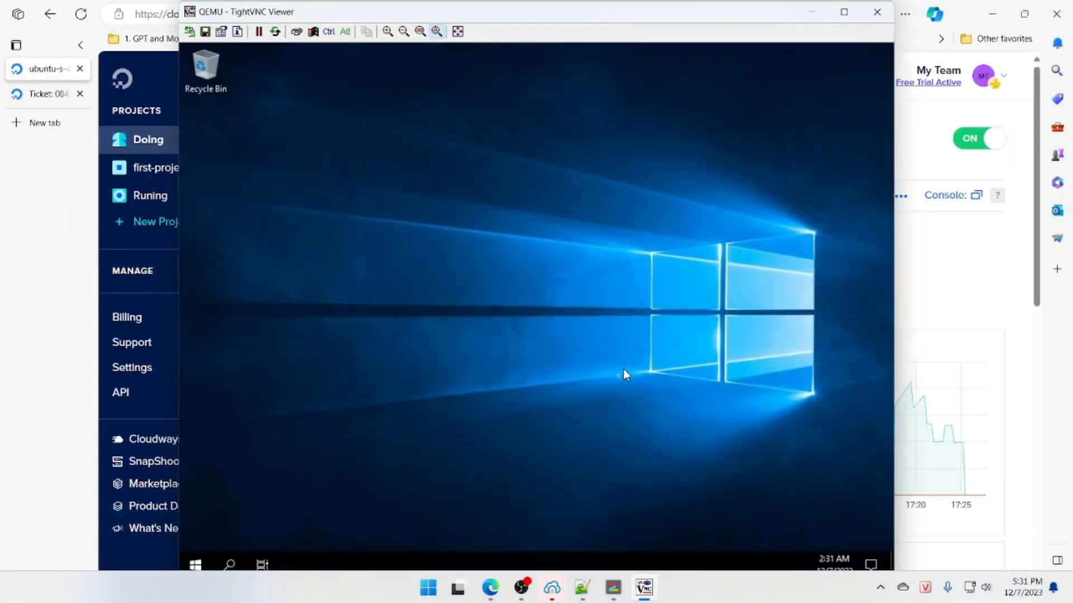
pyautogui.click(206, 562)
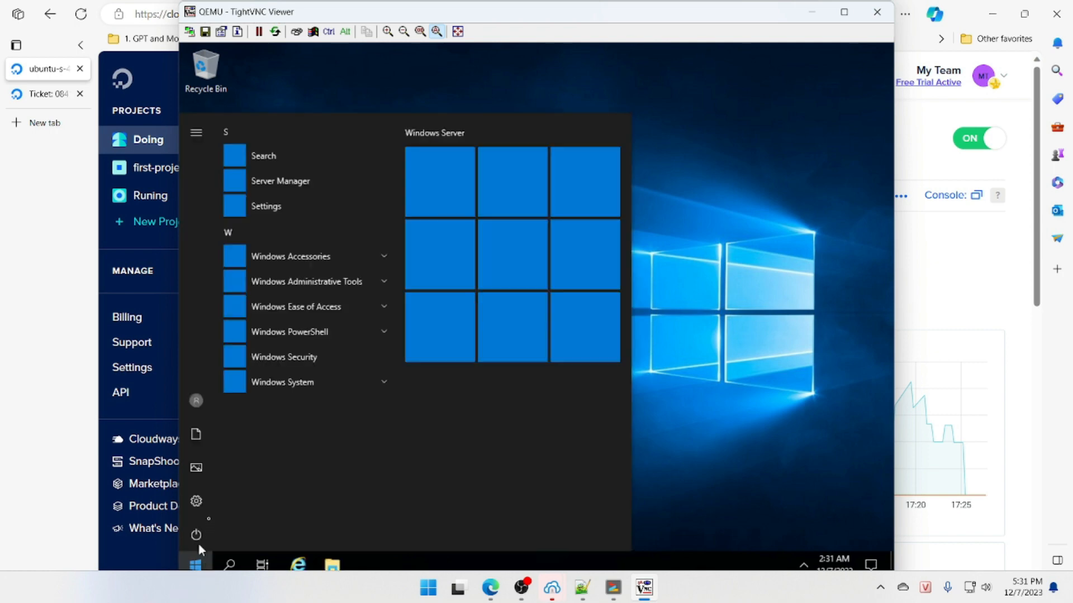
pyautogui.click(204, 498)
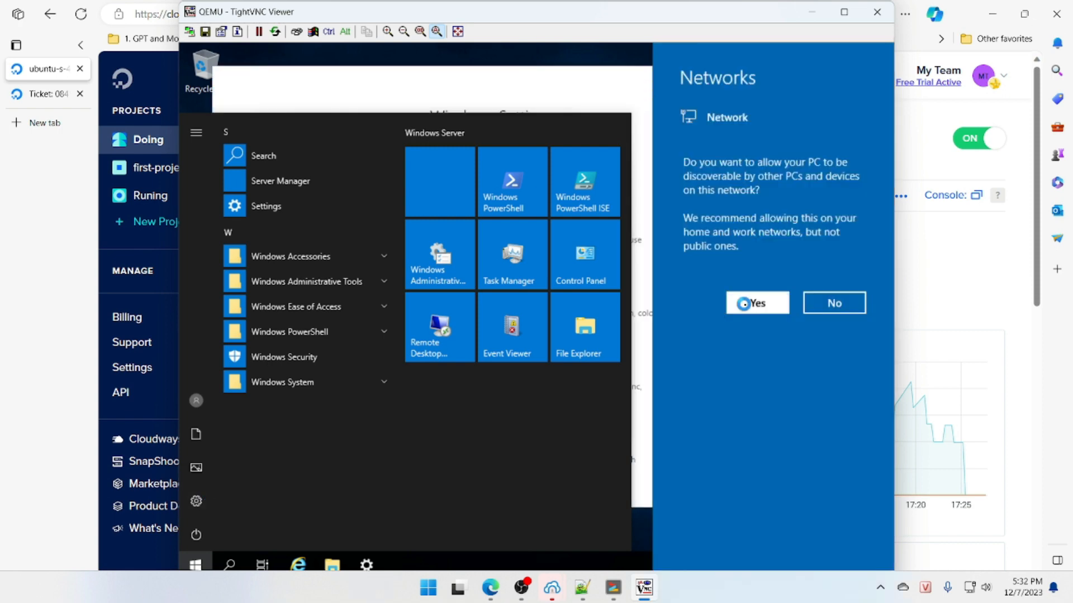
pyautogui.click(746, 306)
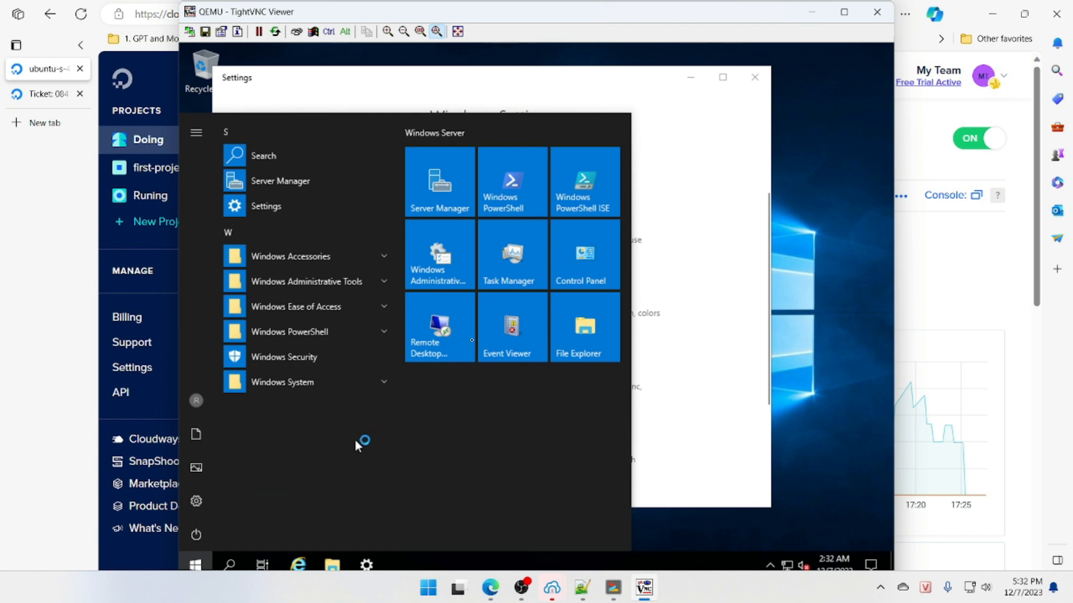
pyautogui.click(610, 89)
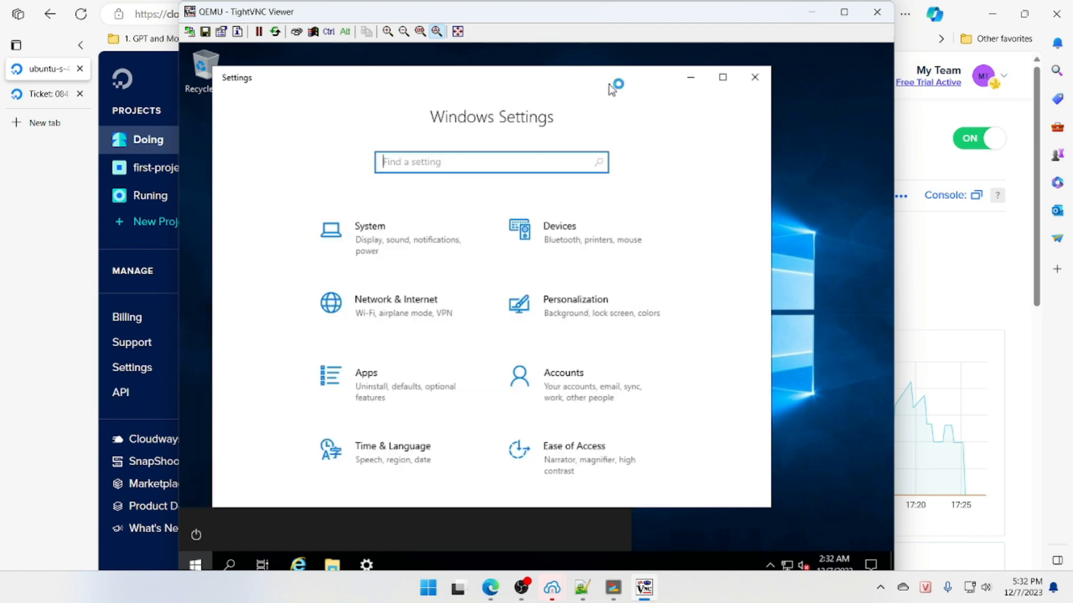
pyautogui.click(385, 239)
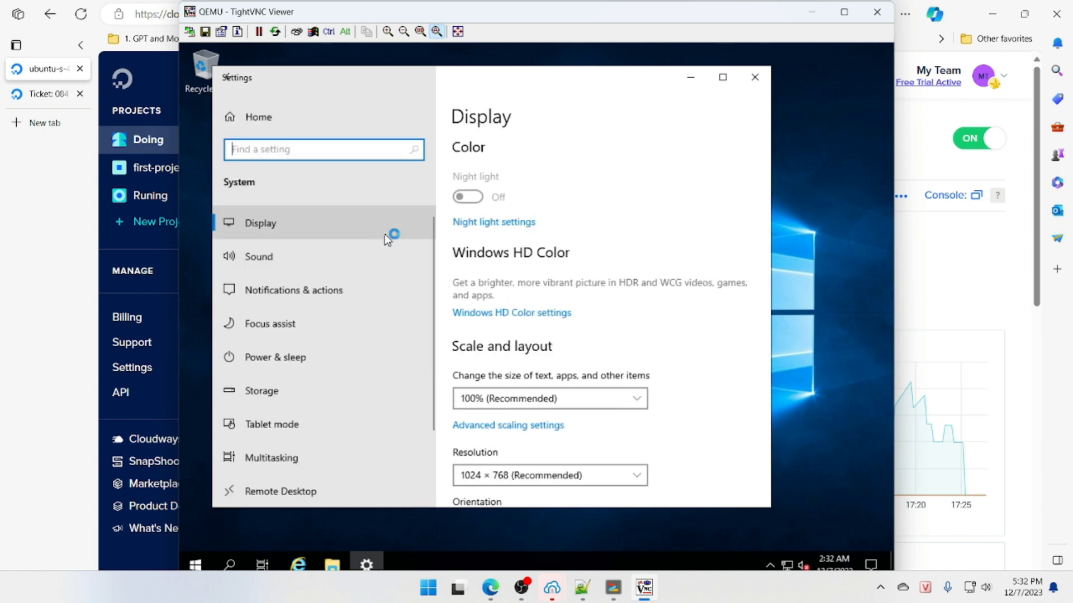
pyautogui.scroll(-3, 321, 324)
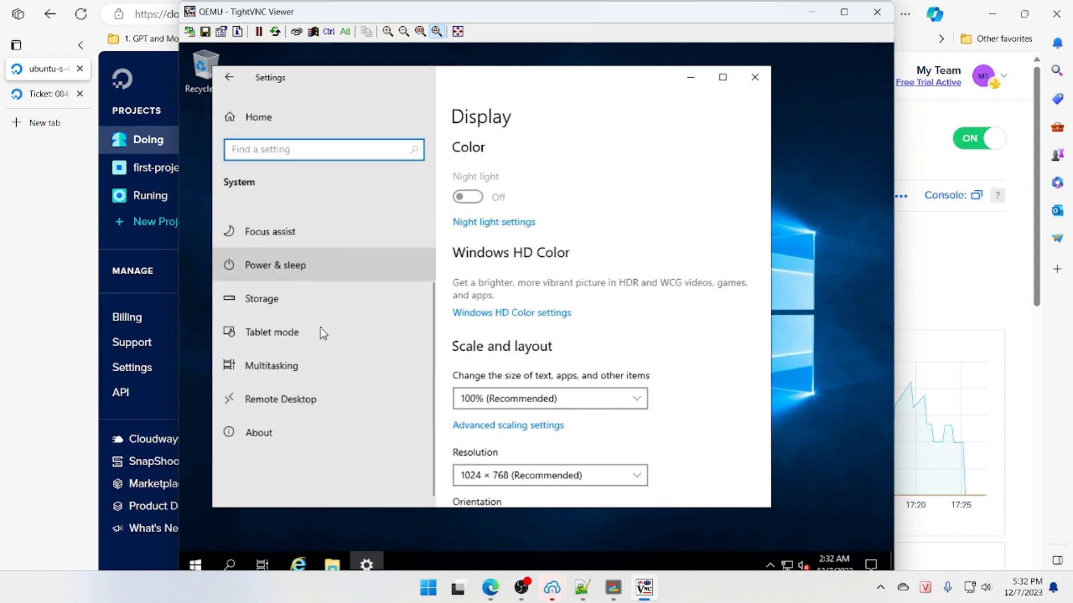
pyautogui.click(289, 407)
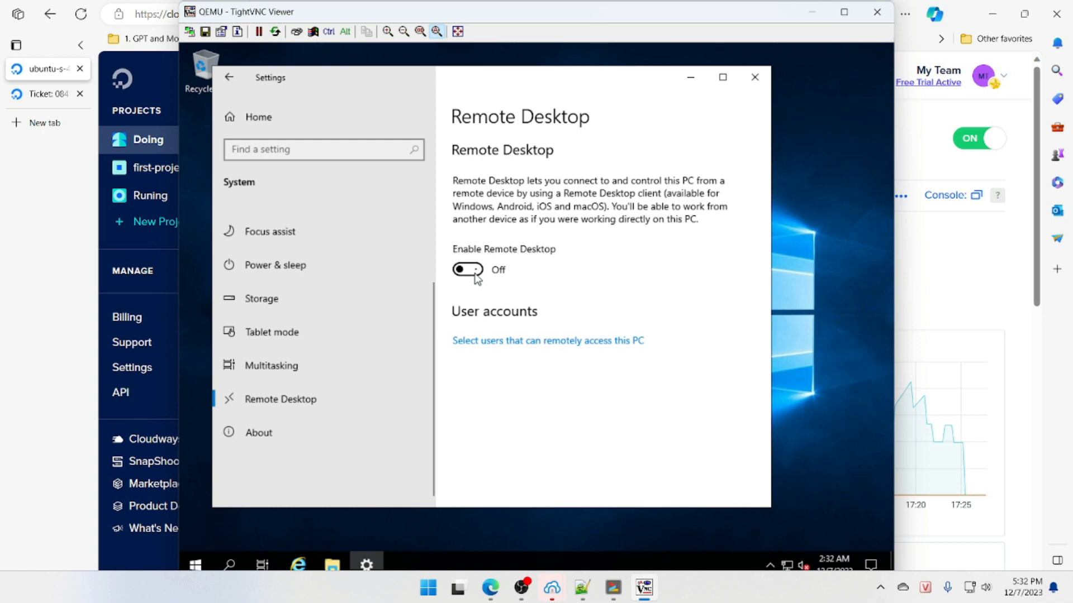
# Switch Enable Remote Desktop on and confirm it
pyautogui.click(469, 270)
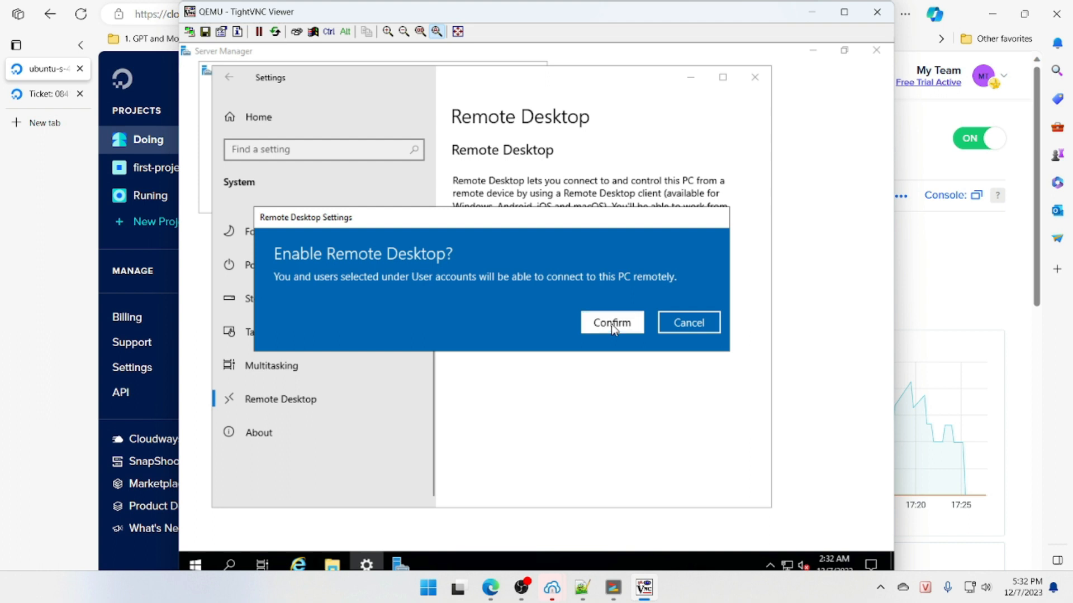
pyautogui.click(611, 323)
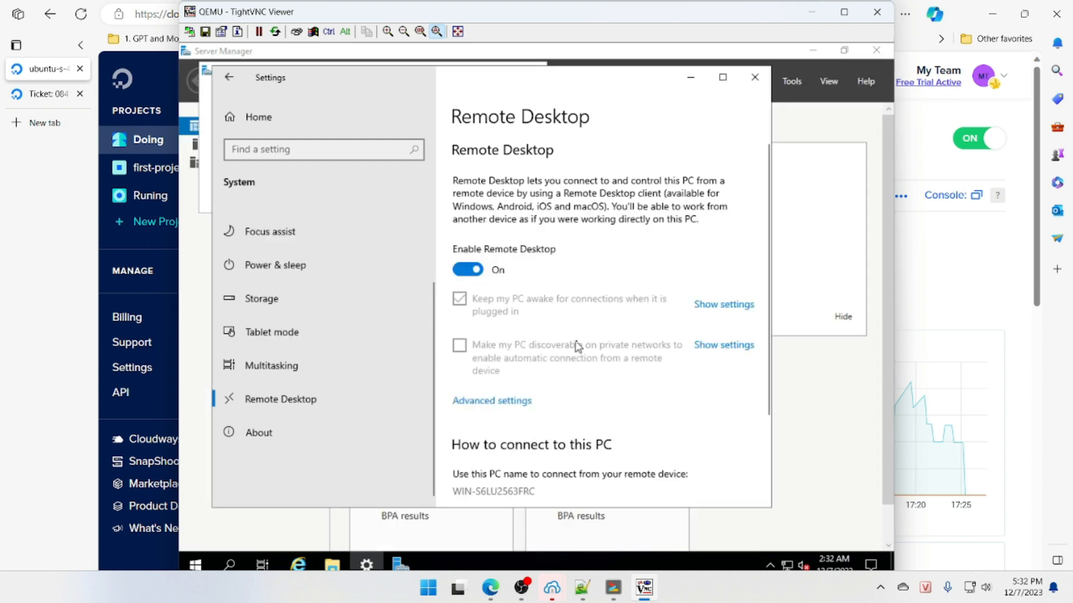
pyautogui.scroll(-3, 578, 347)
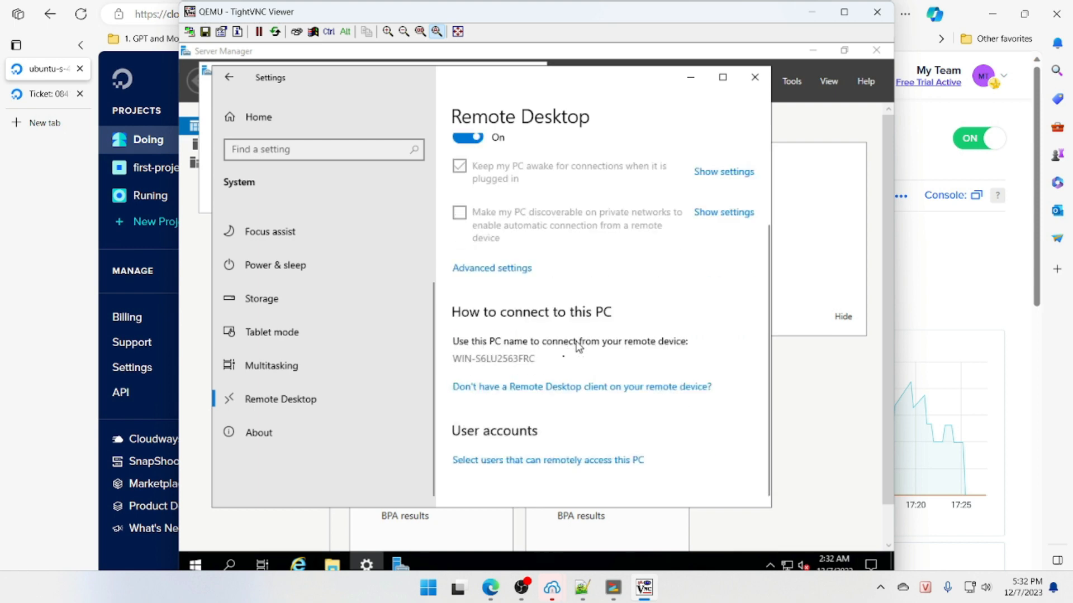
# Add the Administrator account to the Remote Desktop users and close Settings
pyautogui.click(538, 464)
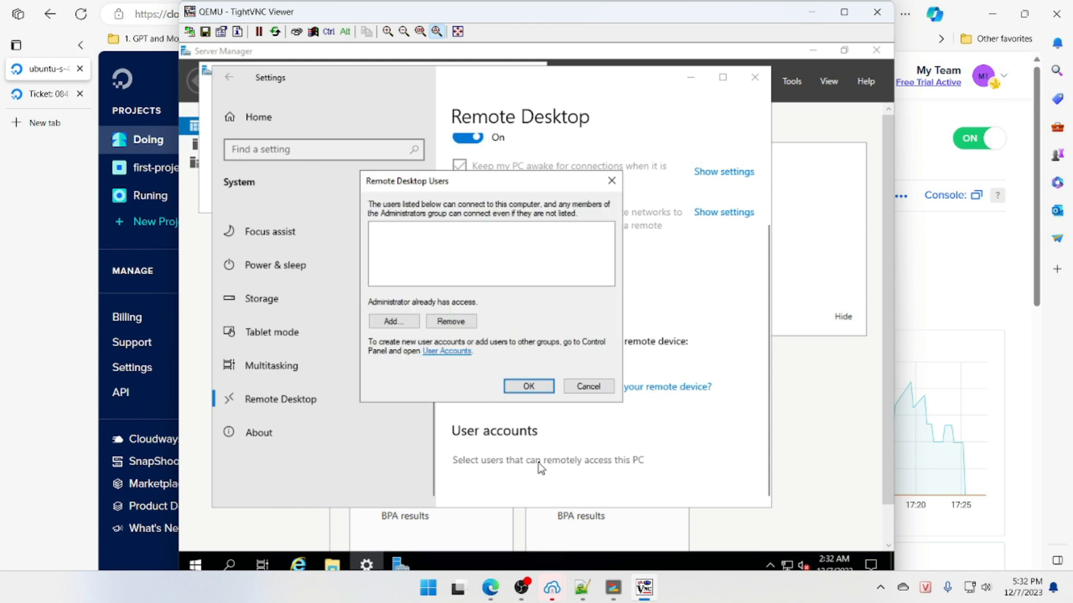
pyautogui.click(405, 319)
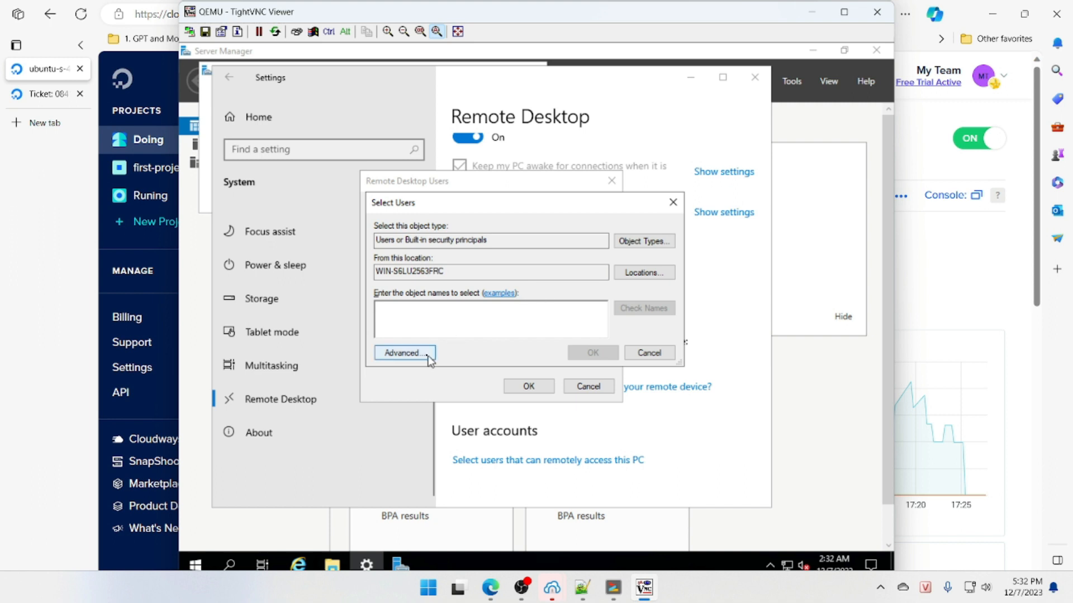
pyautogui.click(403, 353)
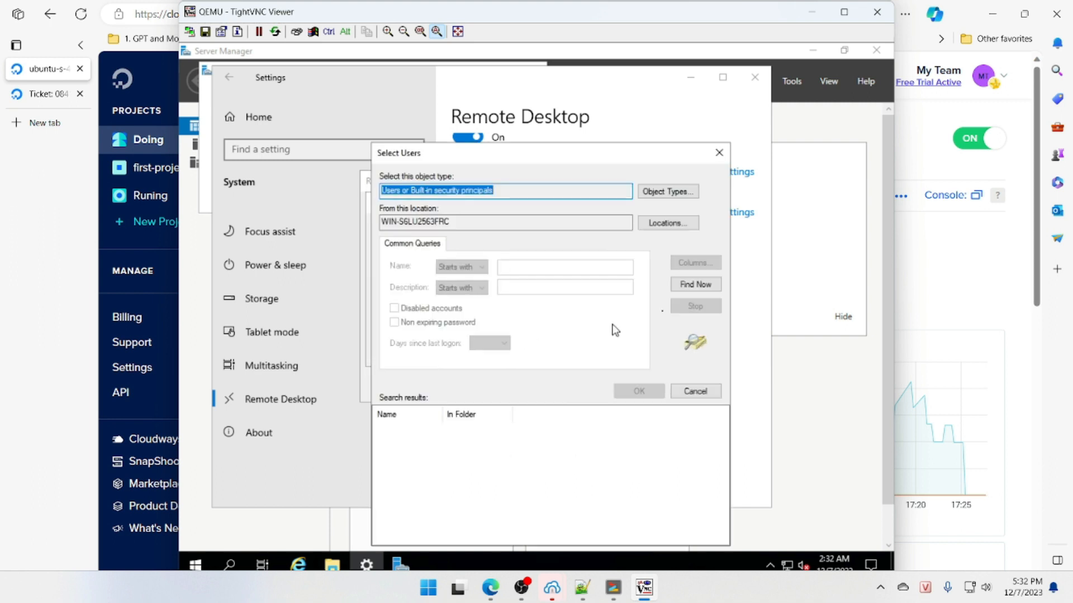
pyautogui.click(696, 284)
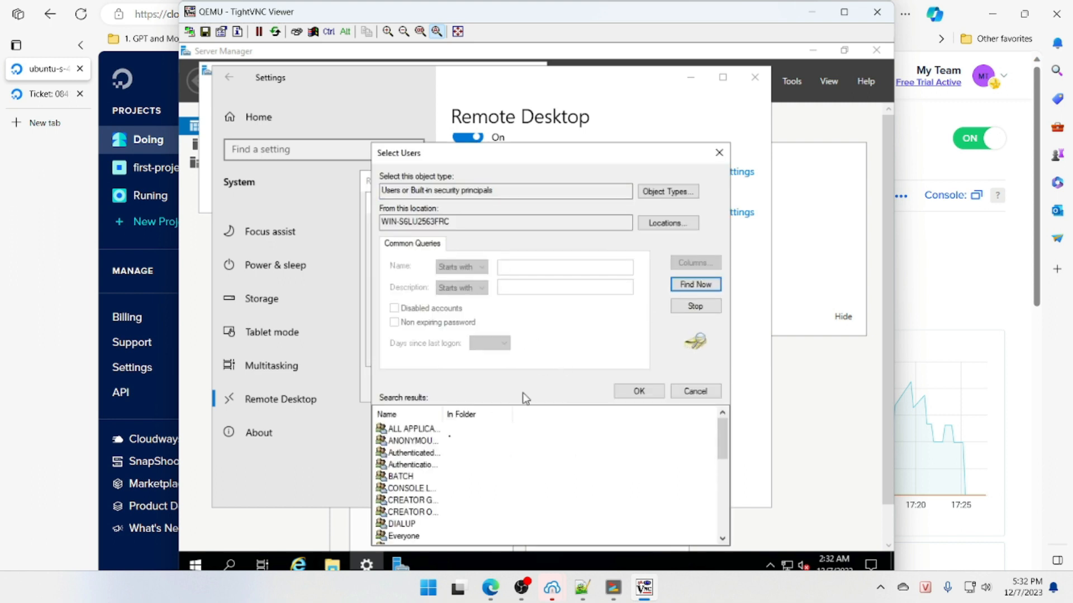
pyautogui.click(426, 431)
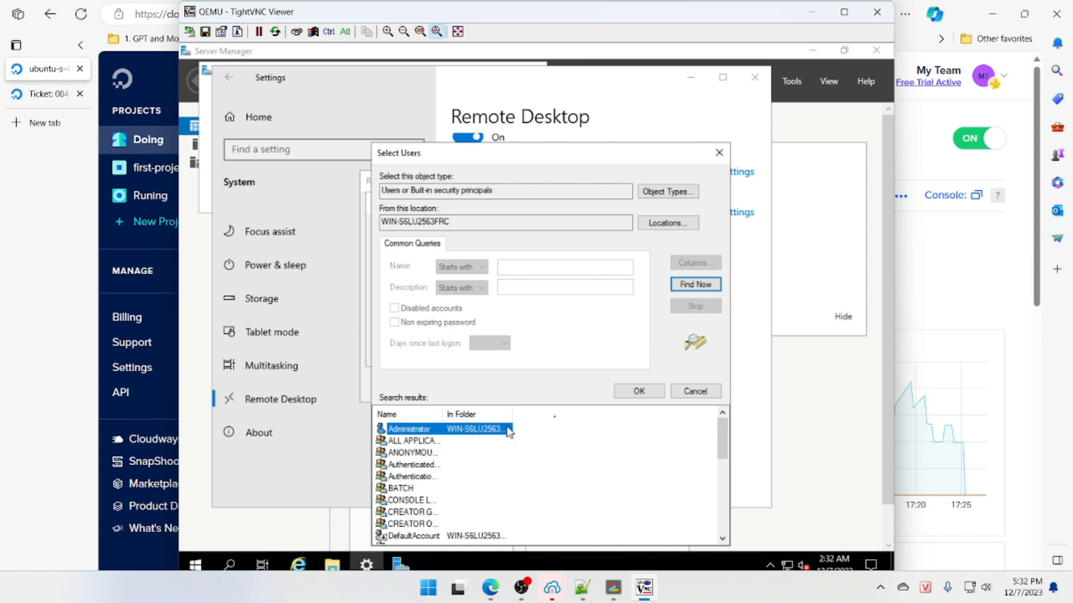
pyautogui.click(626, 395)
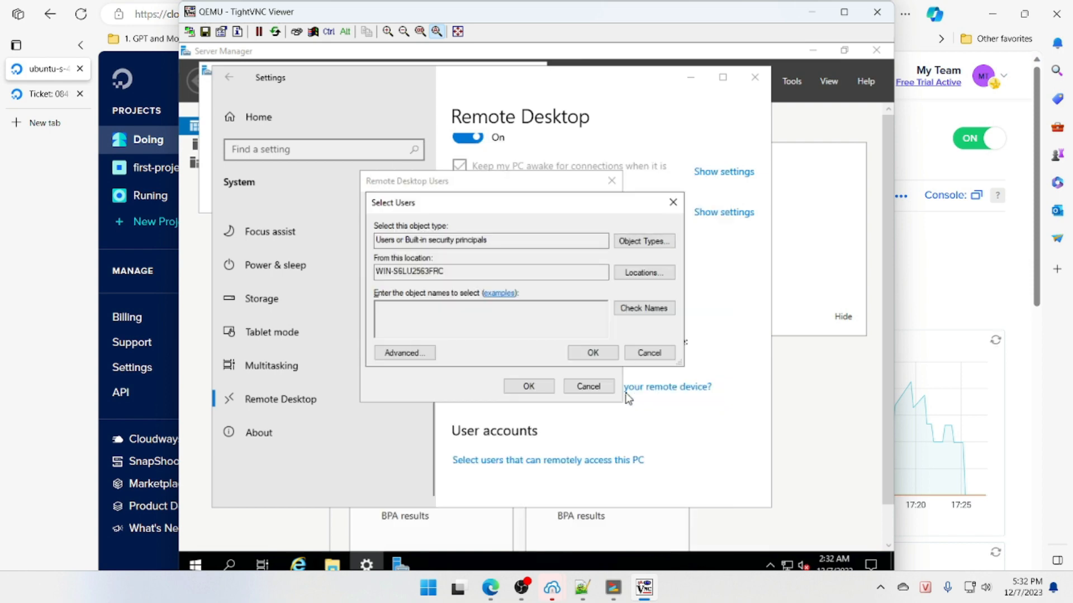
pyautogui.click(589, 355)
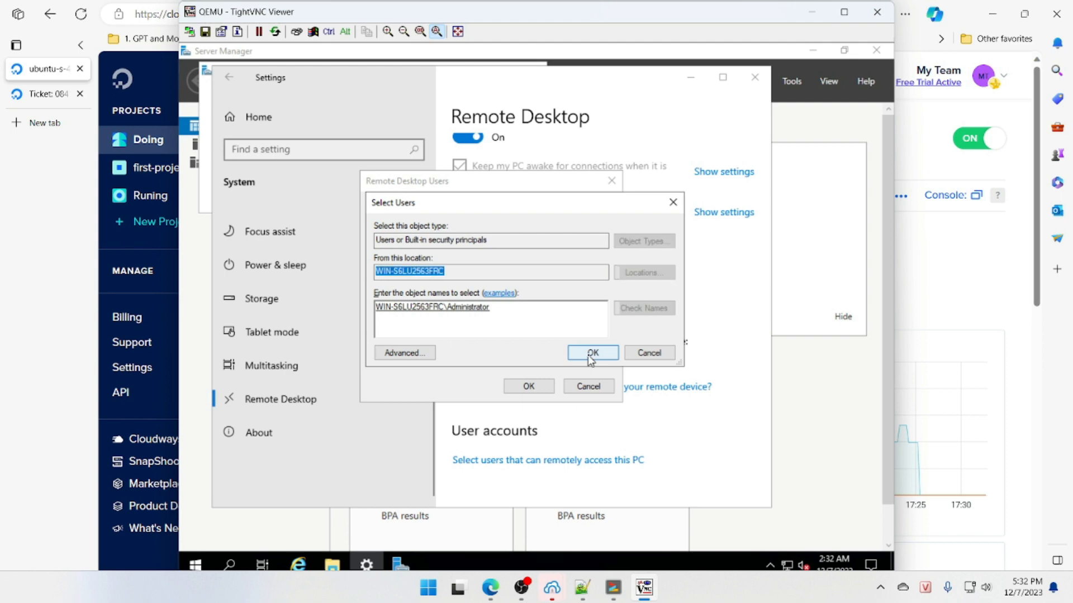
pyautogui.click(528, 387)
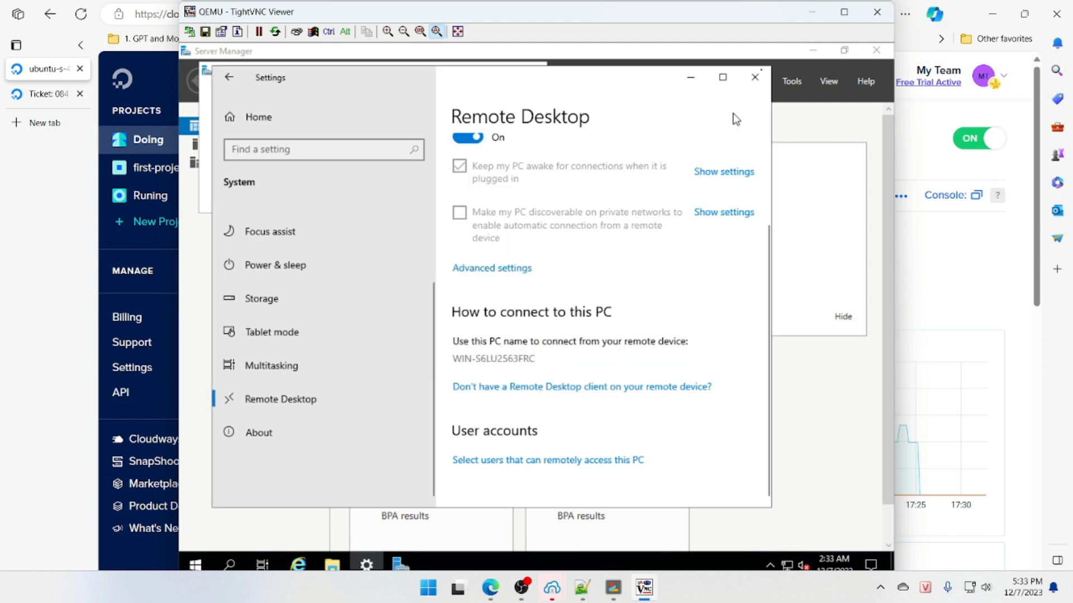
pyautogui.click(754, 77)
pyautogui.click(795, 82)
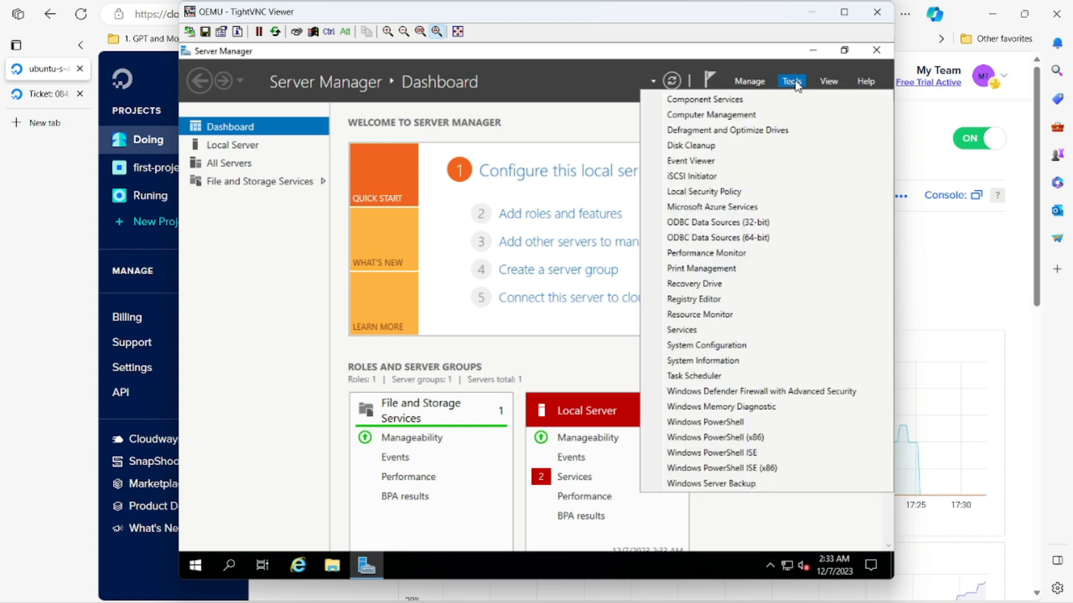
# Open Local Security Policy at Local Policies > Security Options
pyautogui.click(696, 194)
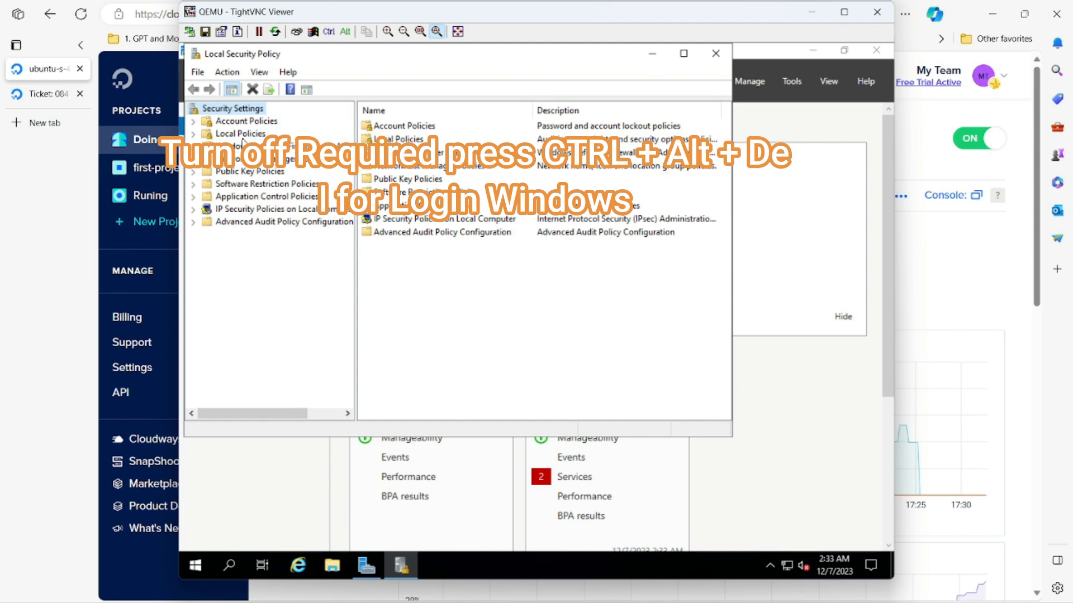
pyautogui.click(240, 134)
pyautogui.press('Right')
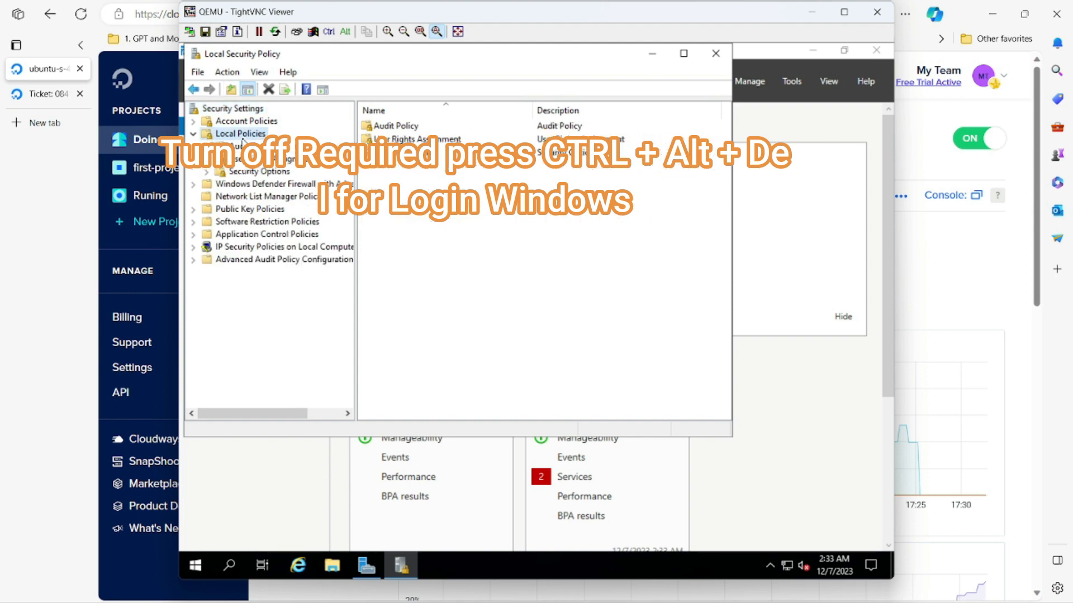
pyautogui.press('Down')
pyautogui.press('Down')
pyautogui.press('Down')
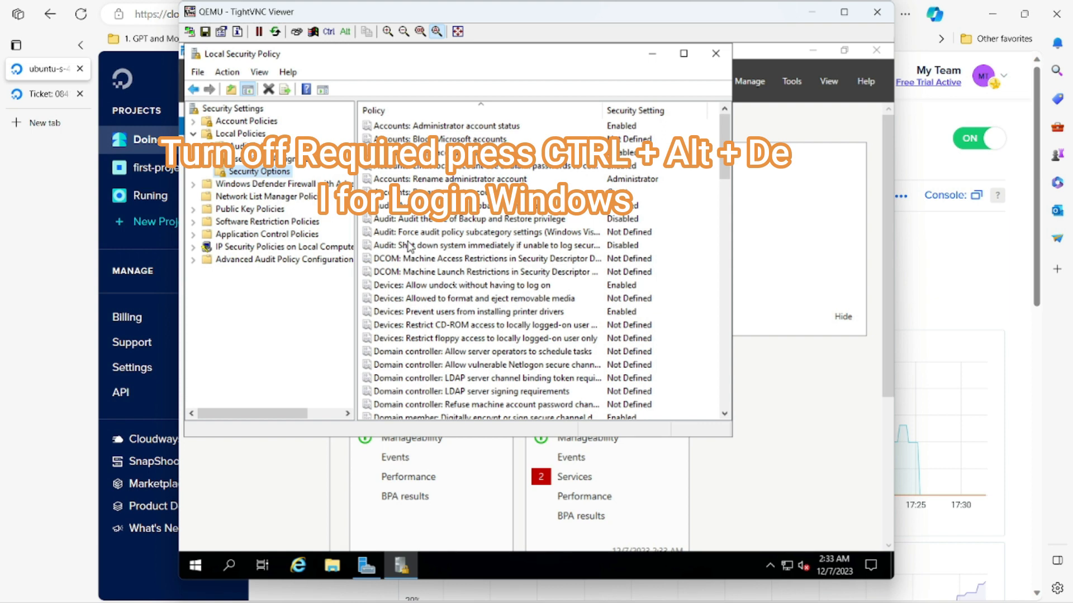
pyautogui.scroll(-7, 454, 288)
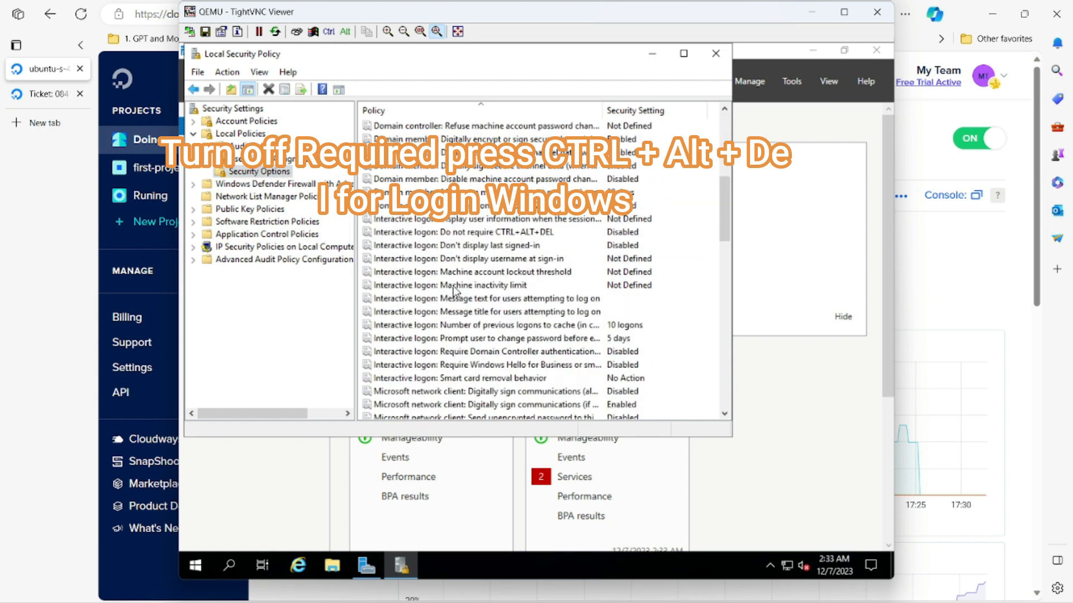
pyautogui.scroll(-3, 455, 289)
pyautogui.scroll(2, 472, 247)
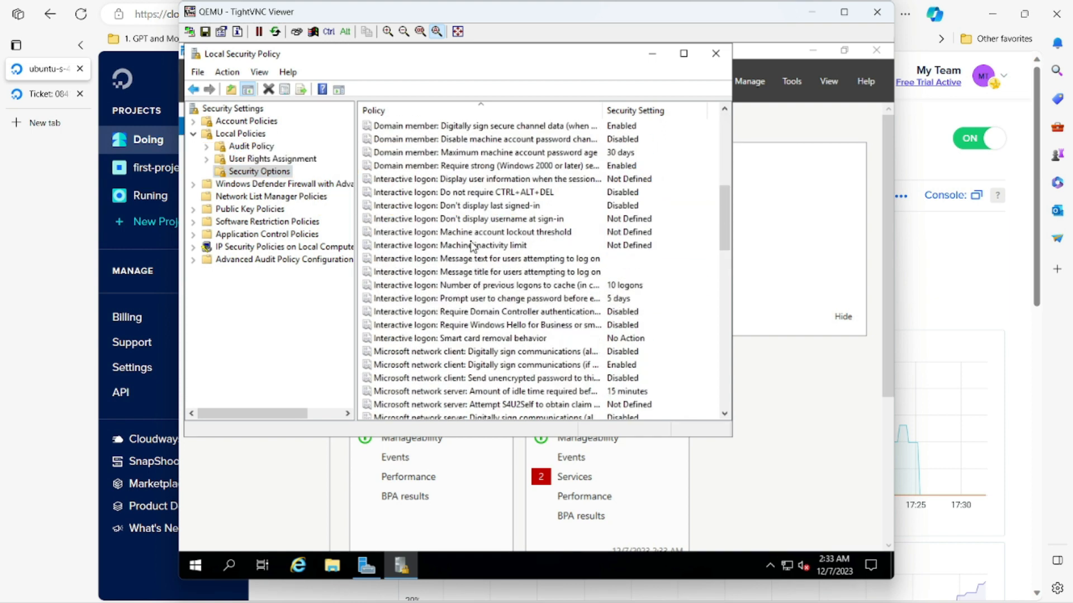
# Enable 'Interactive logon: Do not require CTRL+ALT+DEL' and close Local Security Policy
pyautogui.click(483, 196)
pyautogui.rightClick(483, 197)
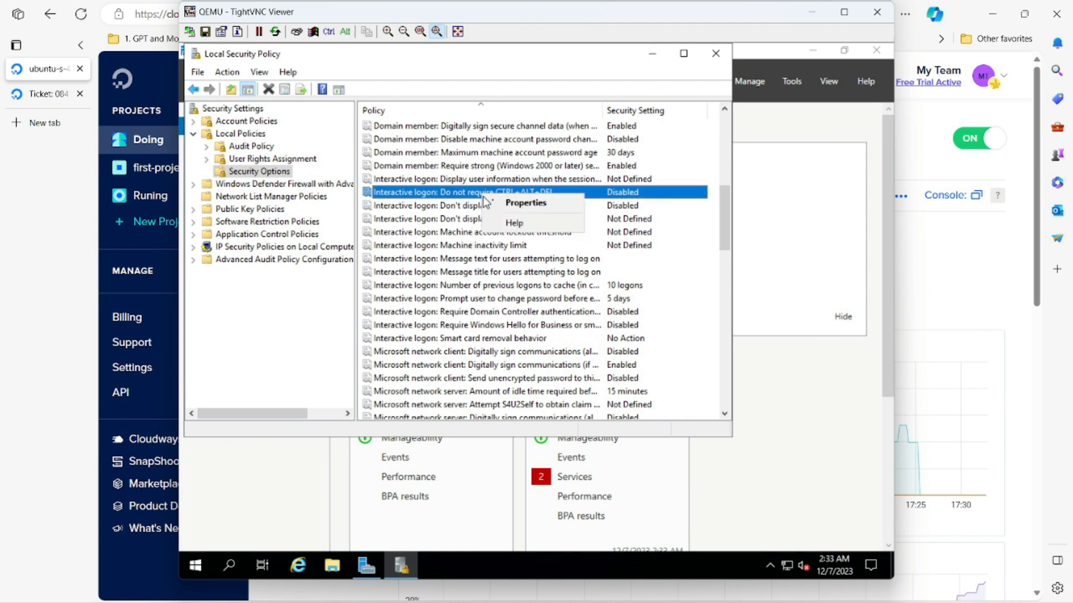
pyautogui.click(499, 205)
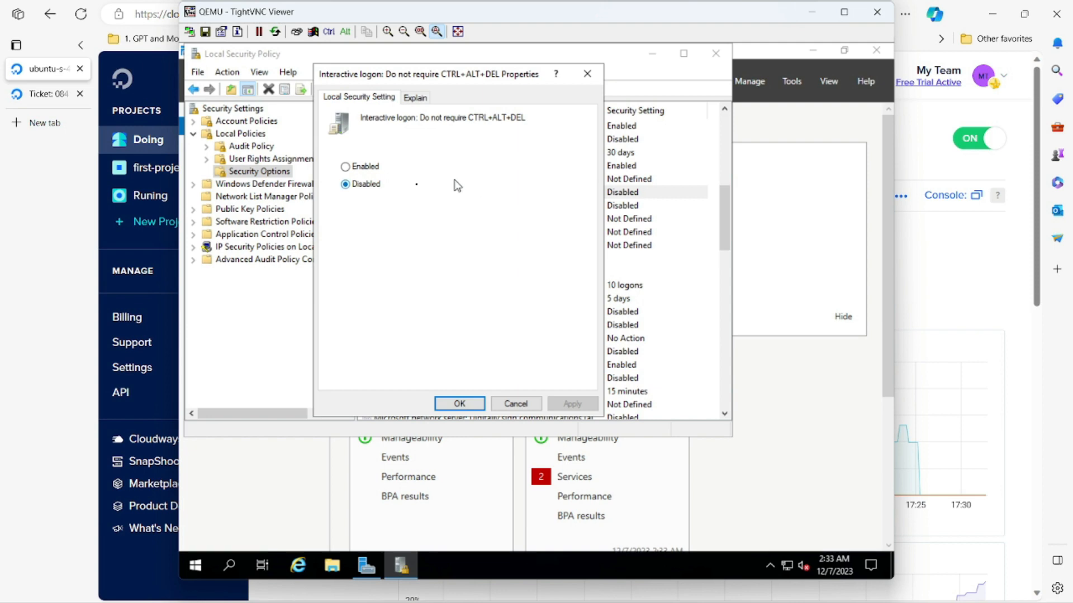
pyautogui.click(367, 168)
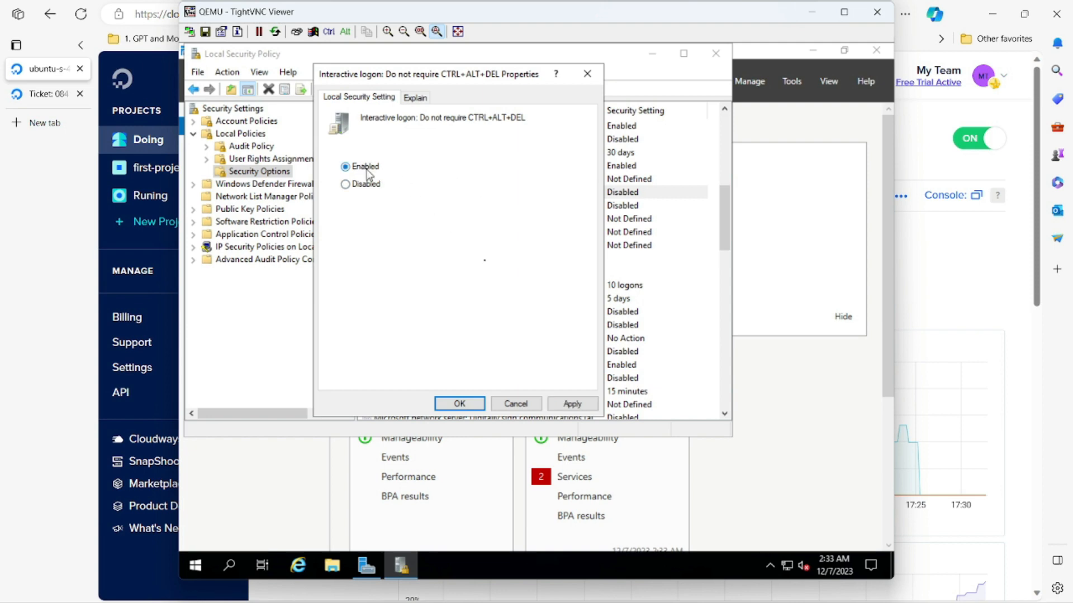
pyautogui.click(562, 403)
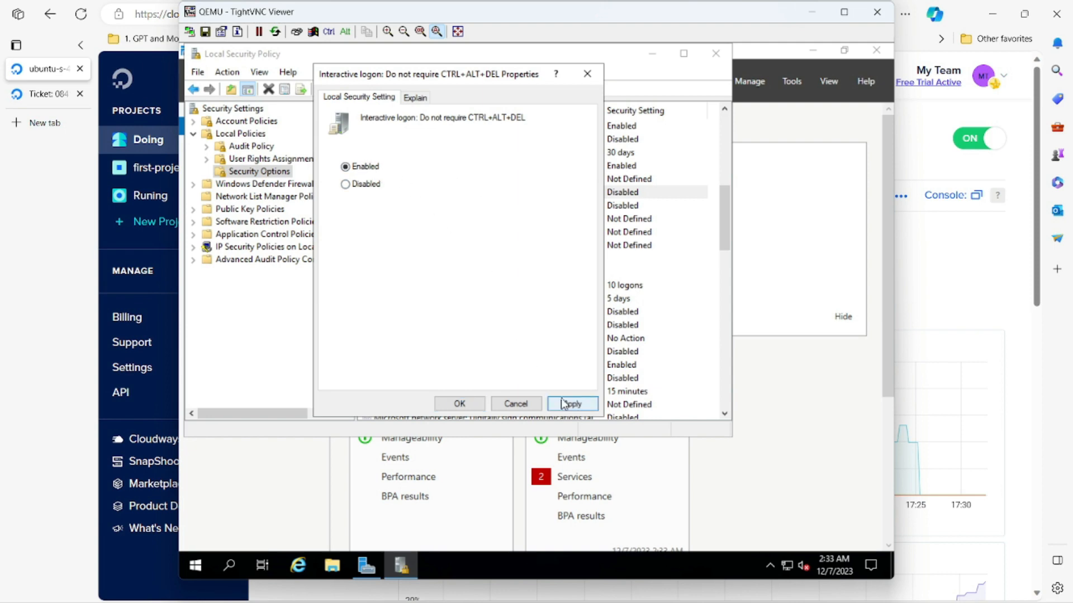
pyautogui.click(459, 403)
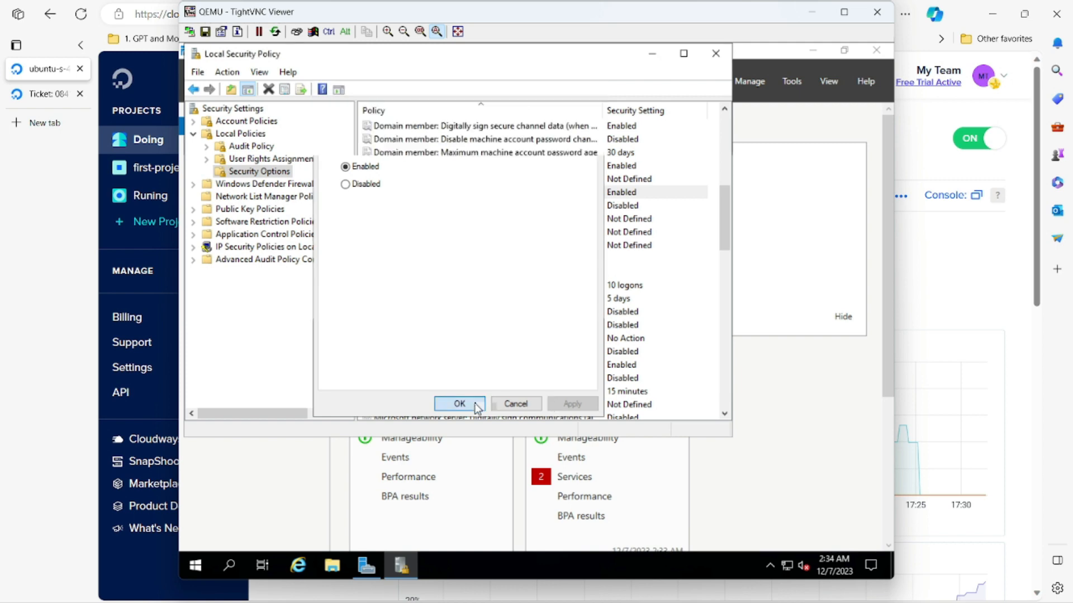
pyautogui.click(710, 61)
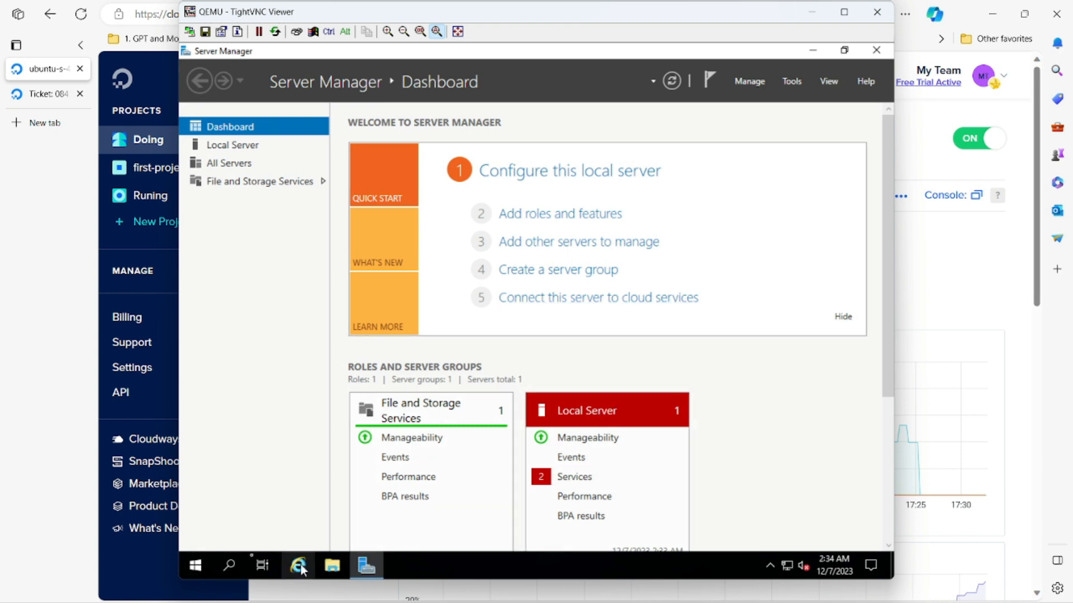
# Find 'fire', open Windows Defender Firewall with Advanced Security, and select all Inbound Rules
pyautogui.click(230, 564)
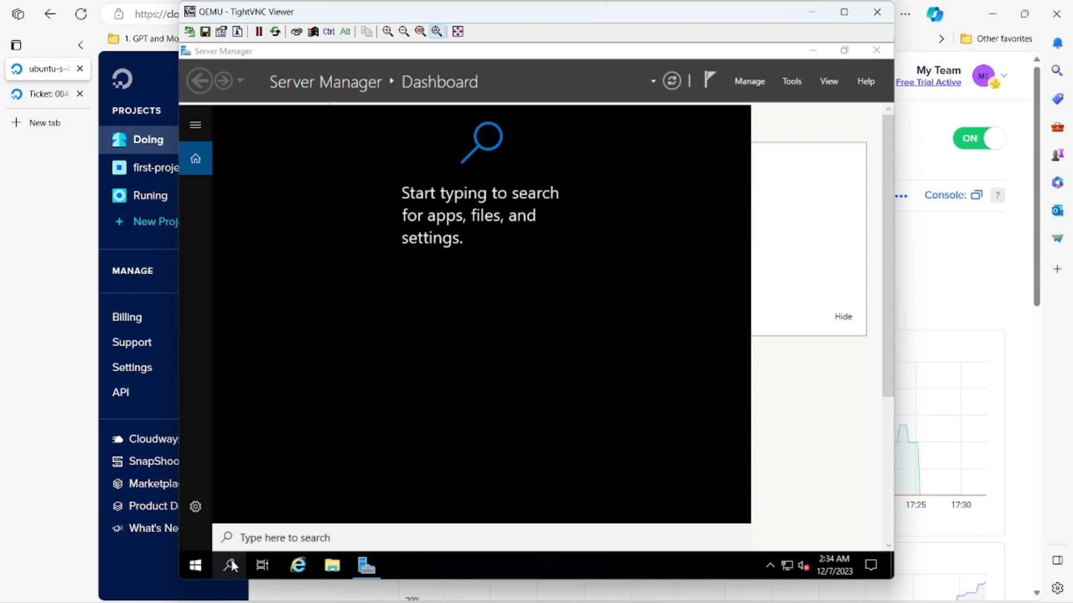
pyautogui.write('fir')
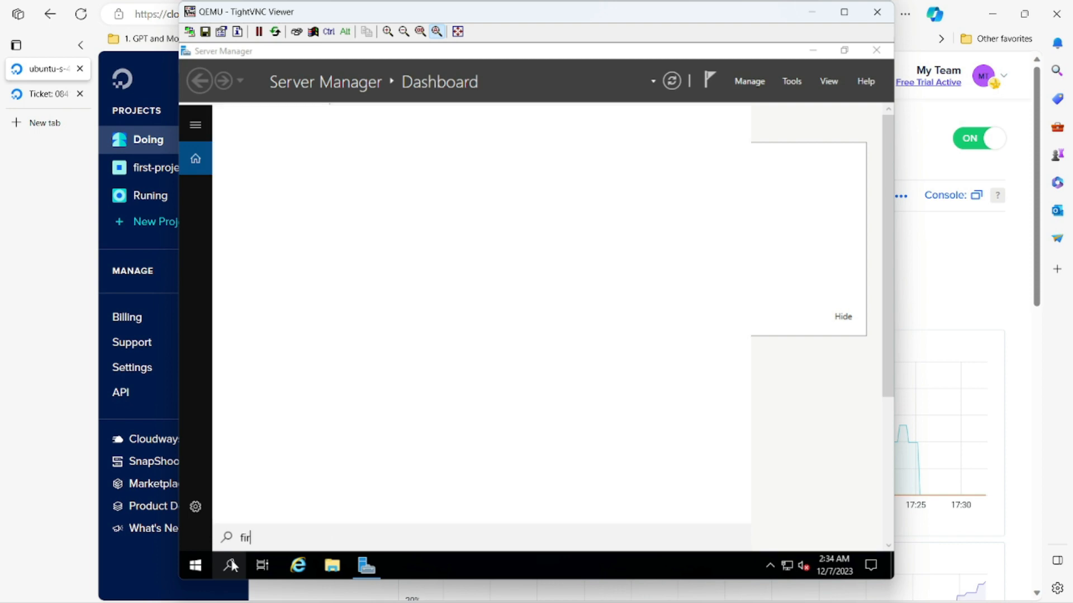
pyautogui.write('e')
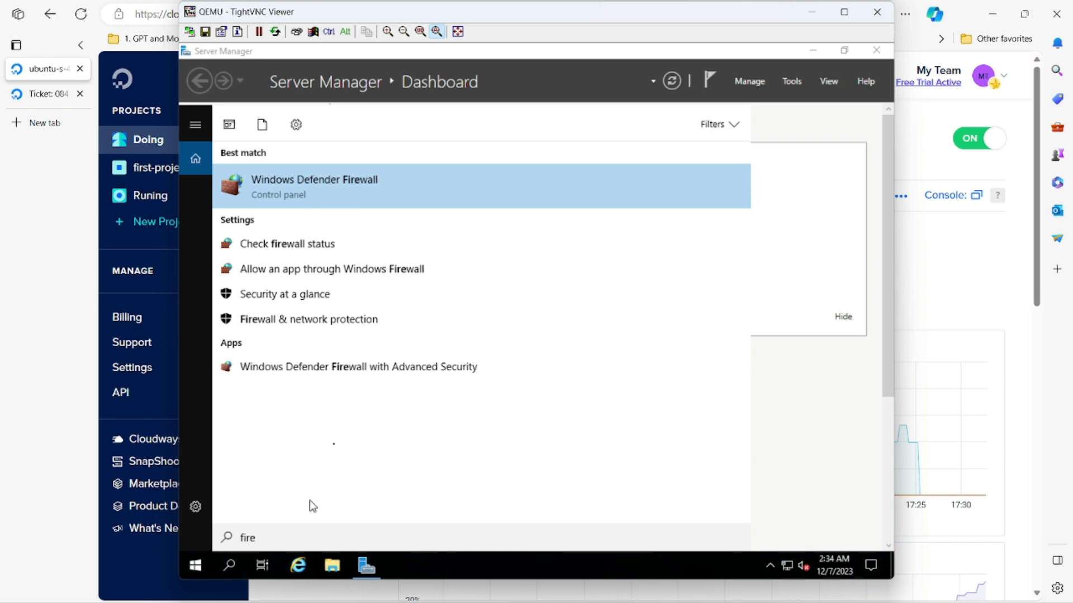
pyautogui.click(350, 369)
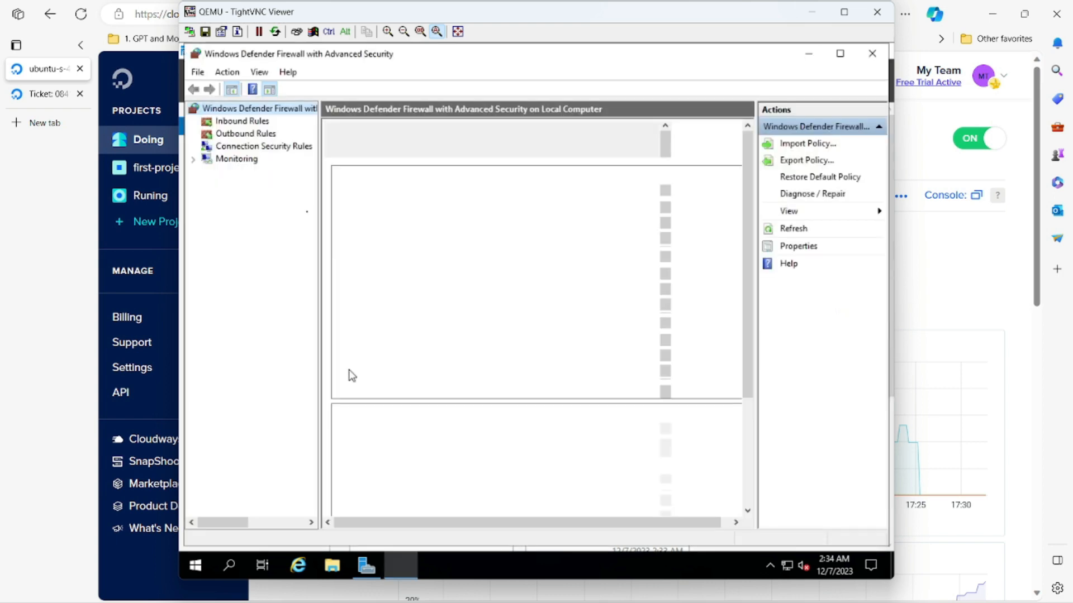
pyautogui.click(233, 125)
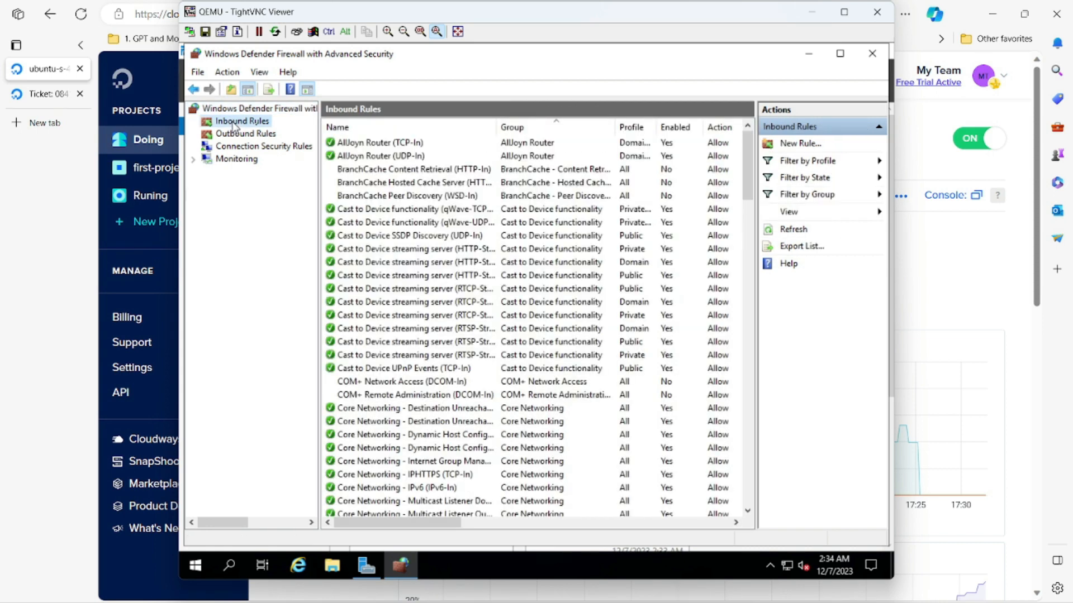
pyautogui.click(436, 196)
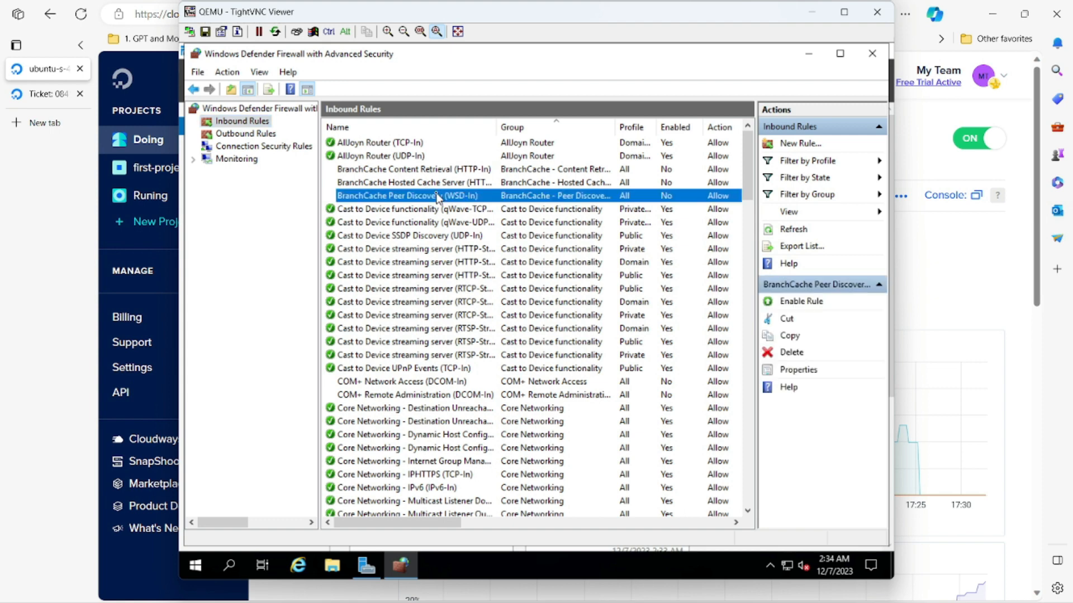
pyautogui.hotkey('ctrl', 'a')
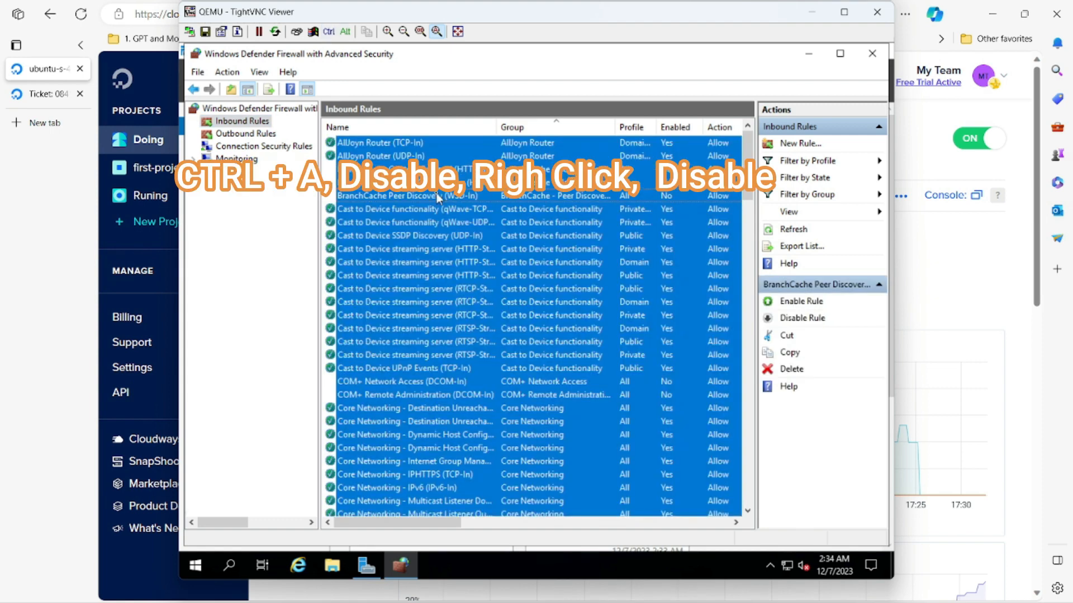
pyautogui.rightClick(437, 198)
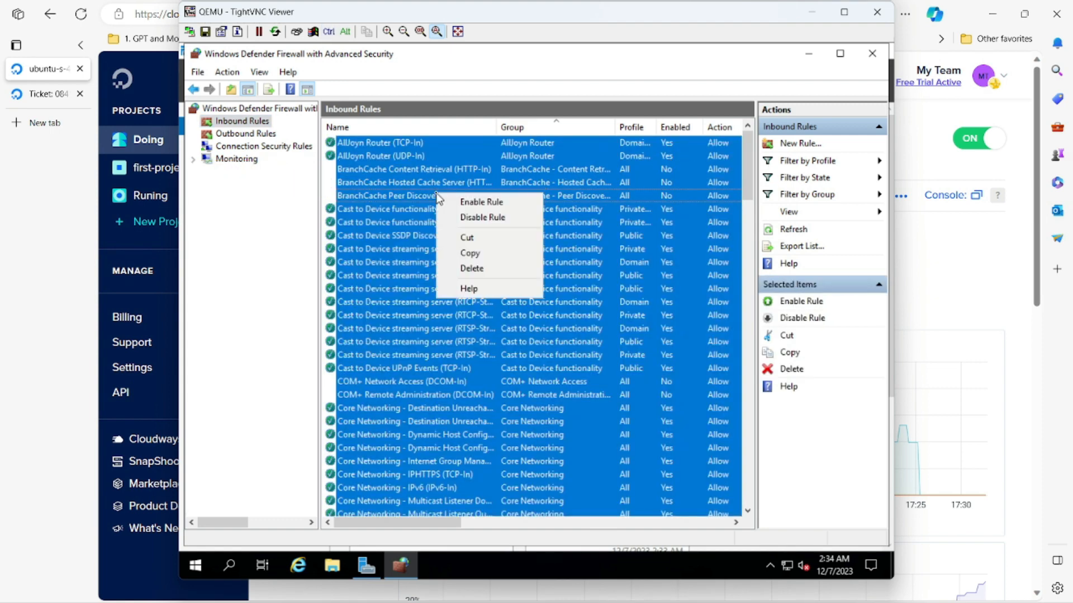
# Disable every inbound rule and begin a new port-based inbound rule
pyautogui.click(484, 218)
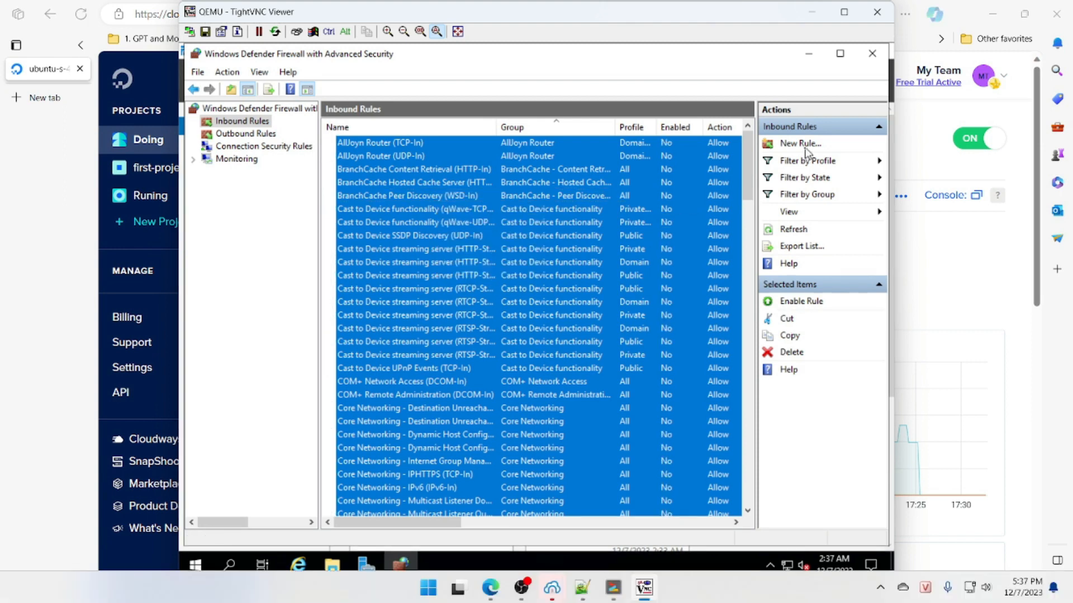
pyautogui.click(805, 147)
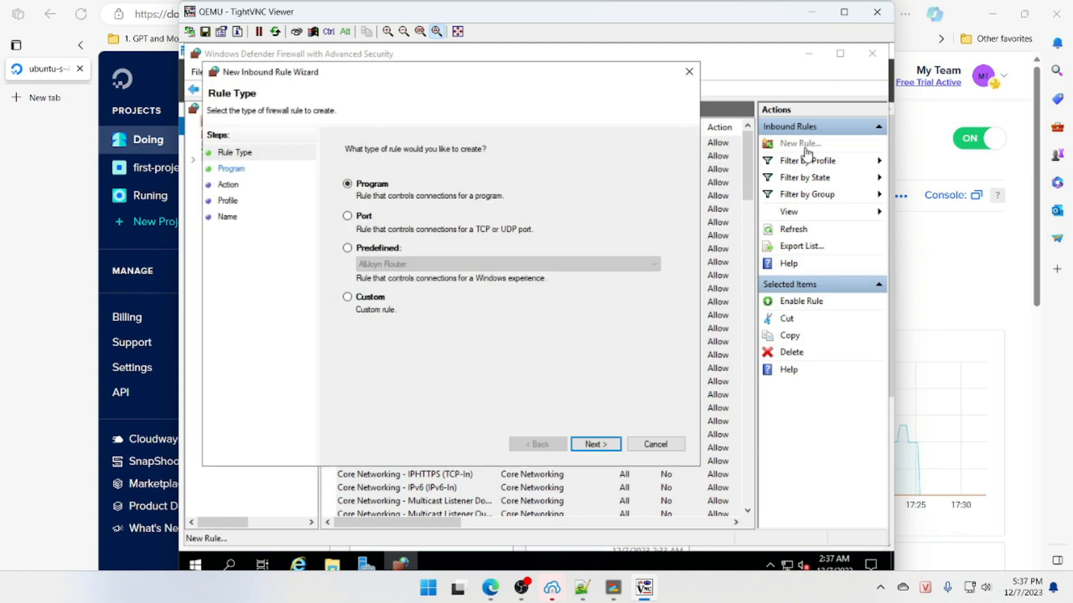
pyautogui.click(348, 218)
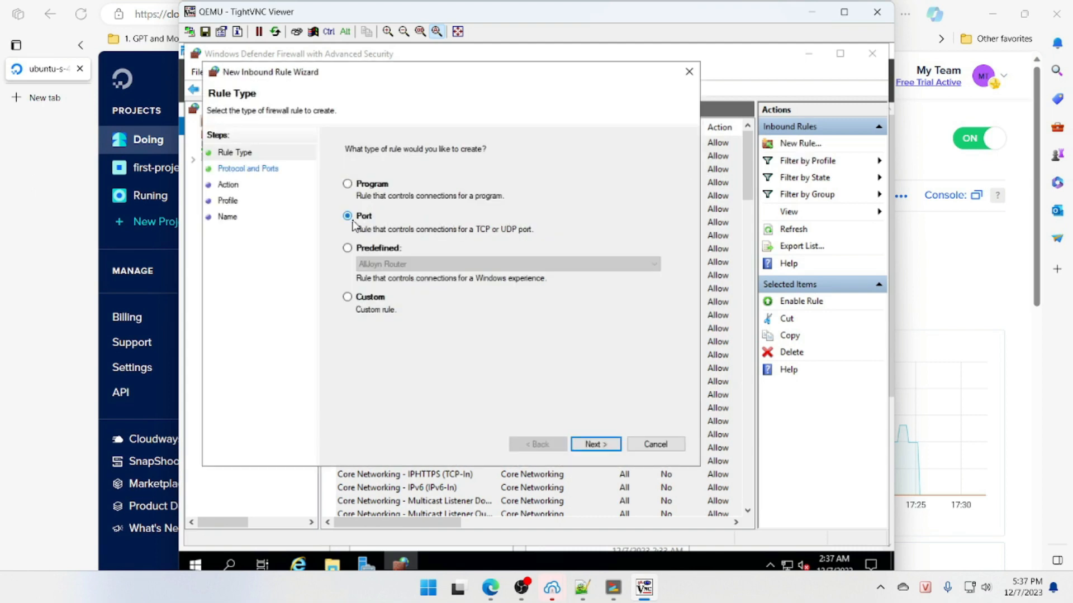
pyautogui.click(586, 444)
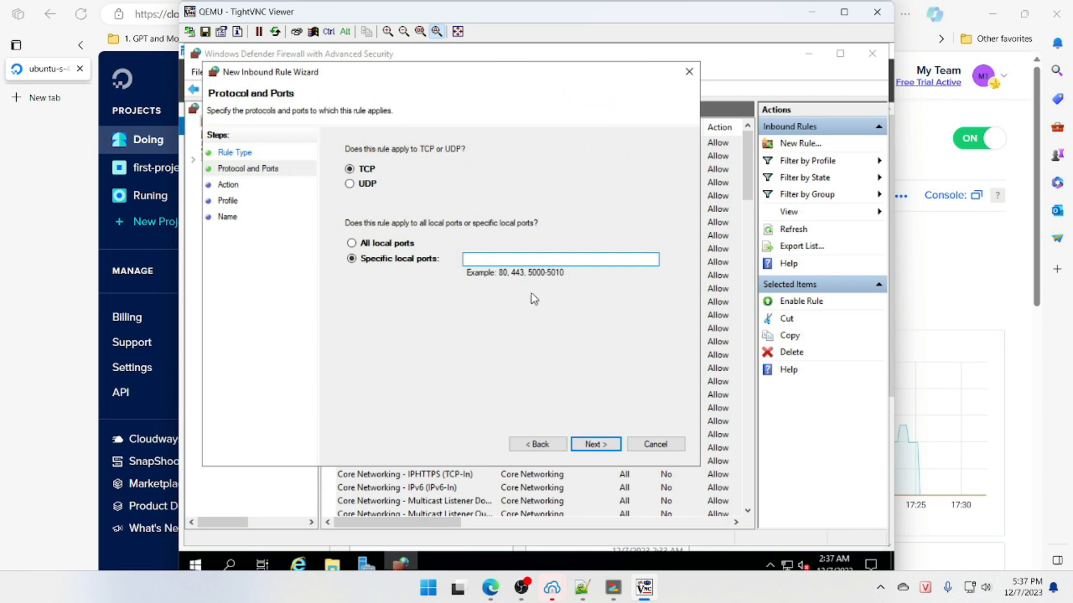
# Allow TCP port 19529 on all profiles, naming the rule 'Ruler for port 19529'
pyautogui.write('19529')
pyautogui.click(595, 445)
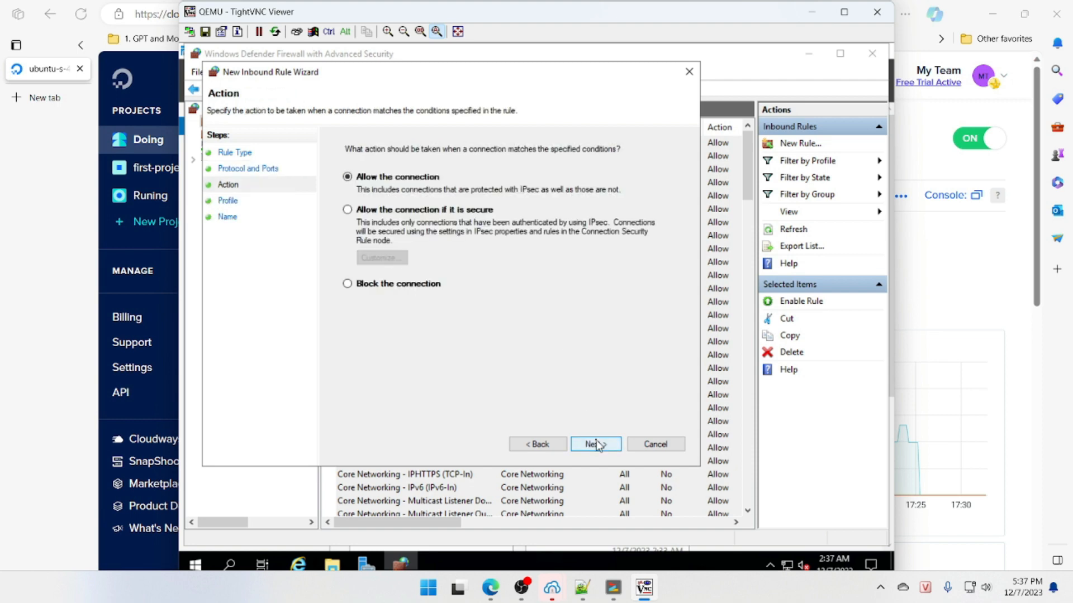
pyautogui.click(596, 445)
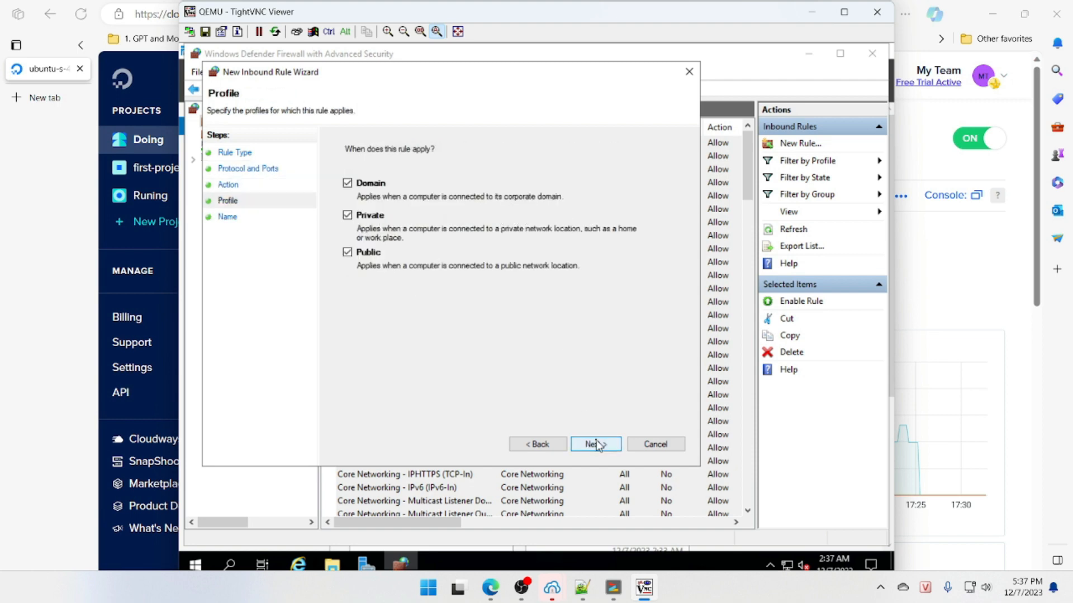
pyautogui.click(596, 444)
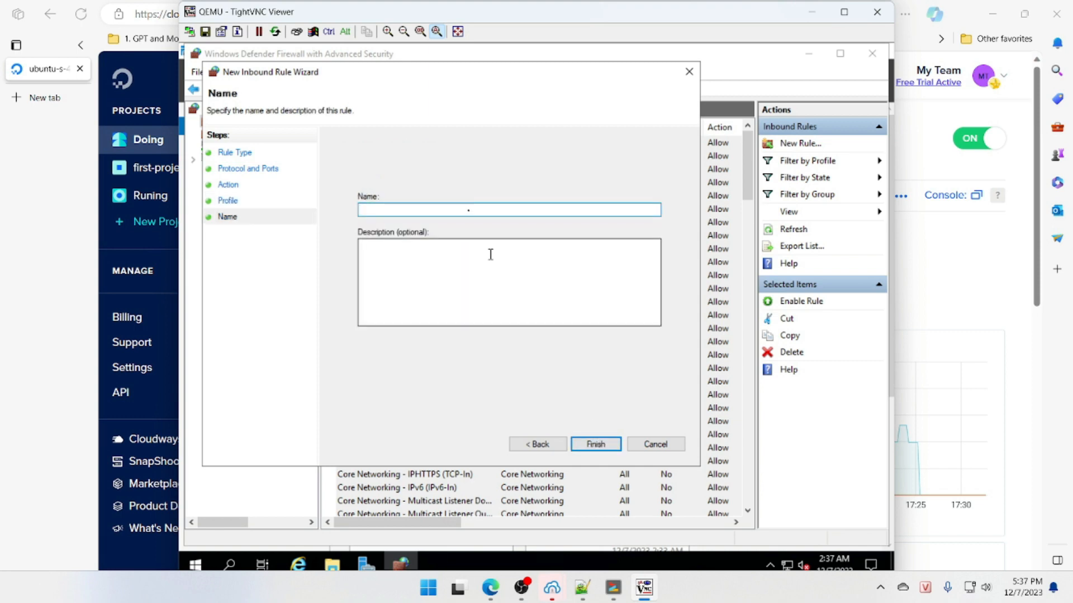
pyautogui.write('Ruler for')
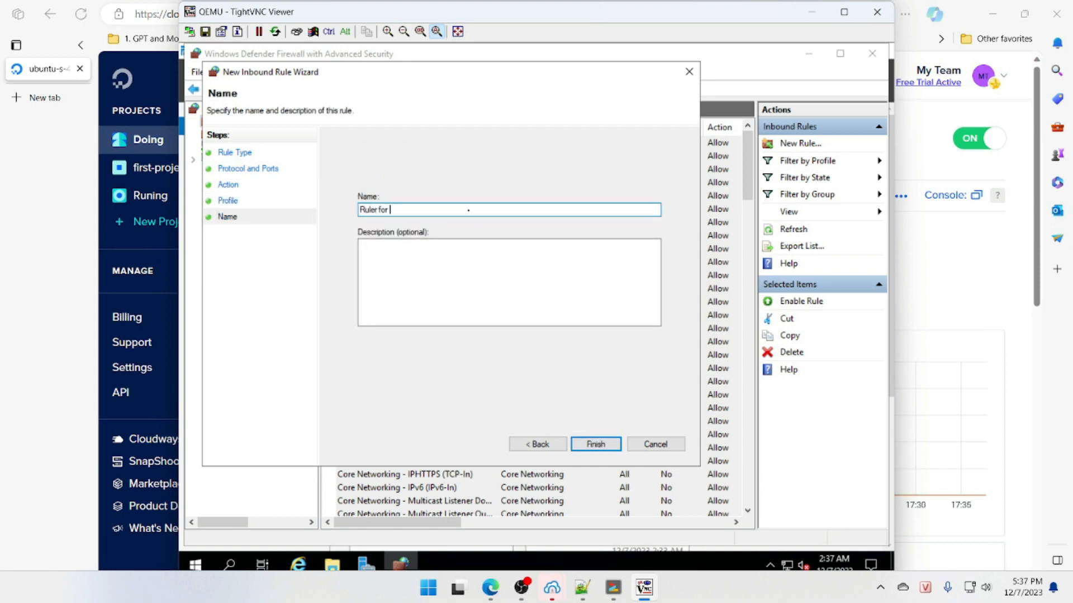
pyautogui.write(' port 19529')
# Finish the port 19529 rule and show the local Users list in Computer Management
pyautogui.click(596, 445)
pyautogui.press('super+x')
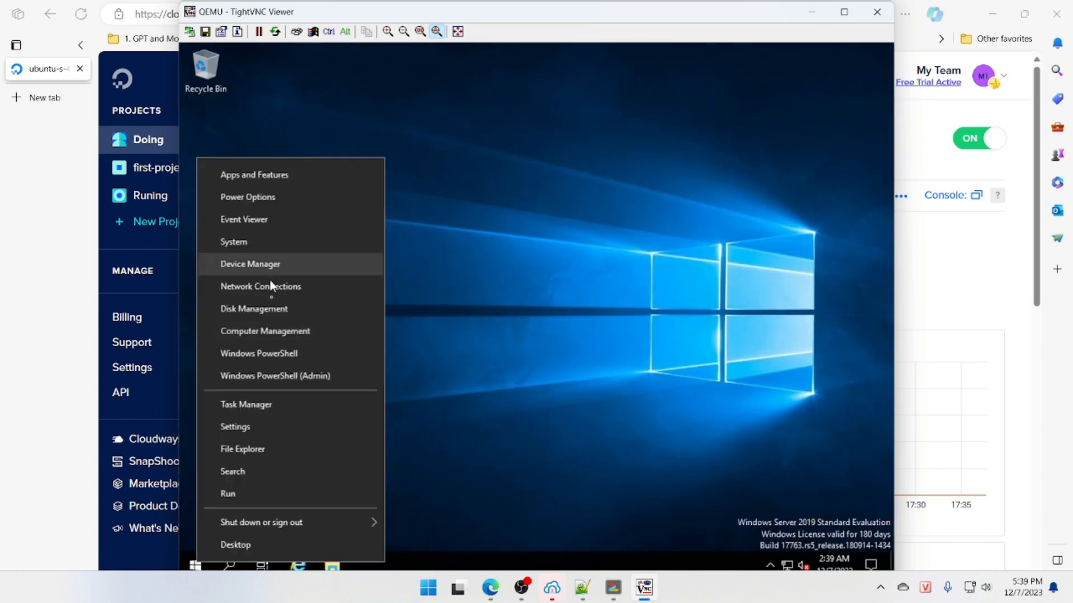
pyautogui.click(270, 336)
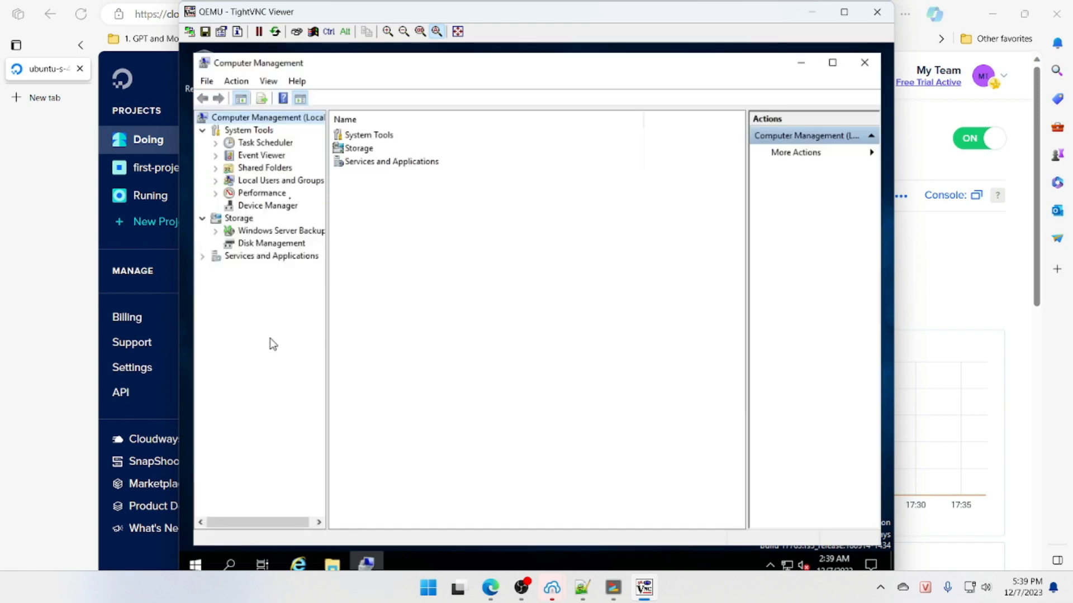
pyautogui.doubleClick(270, 181)
pyautogui.click(270, 190)
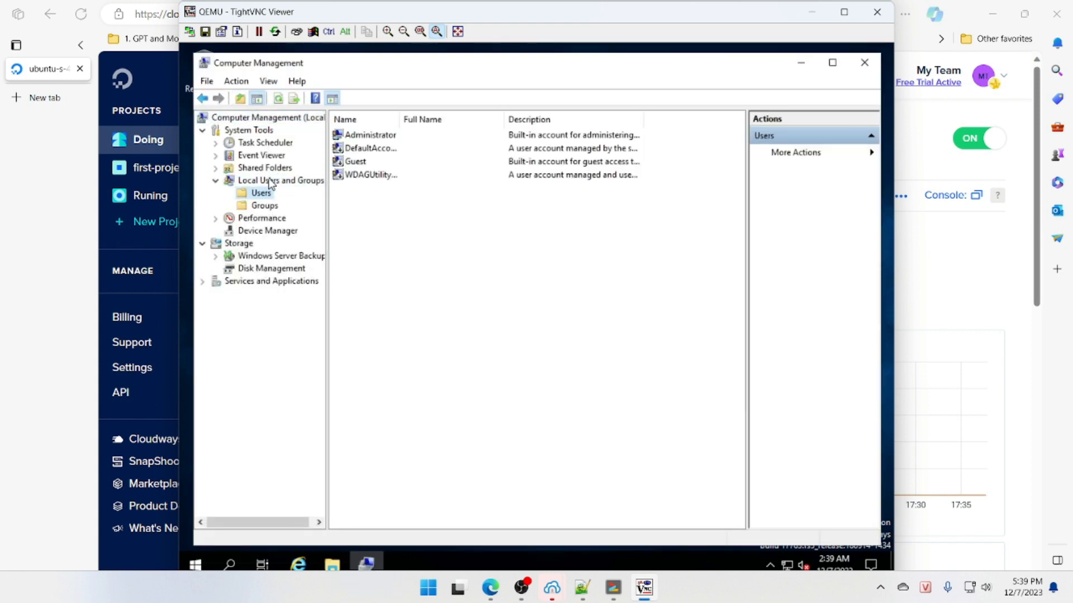
# Rename the Administrator account to NewAdmin
pyautogui.click(376, 138)
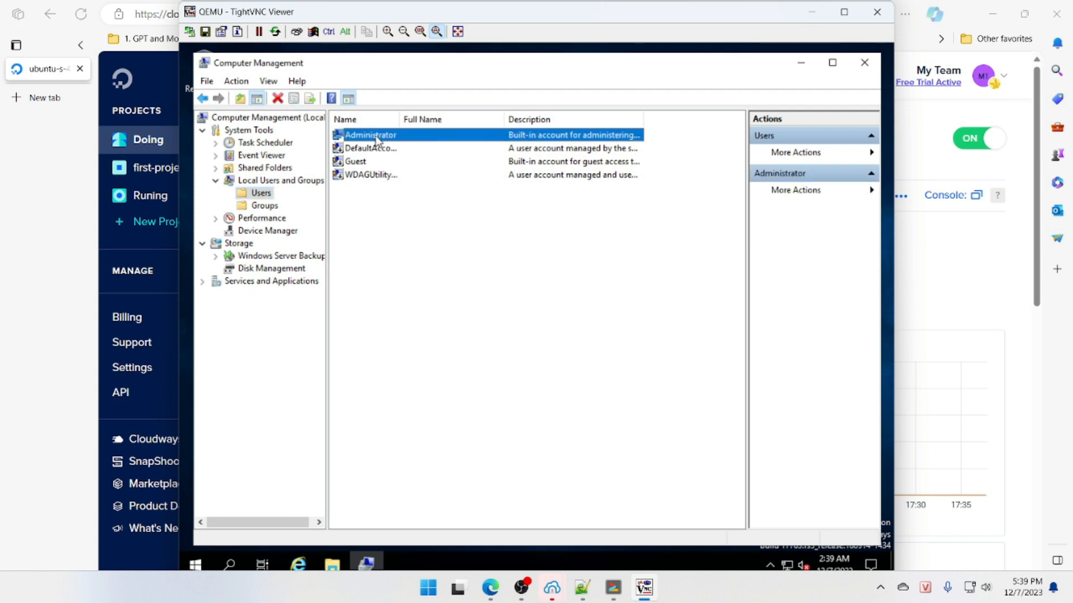
pyautogui.rightClick(376, 138)
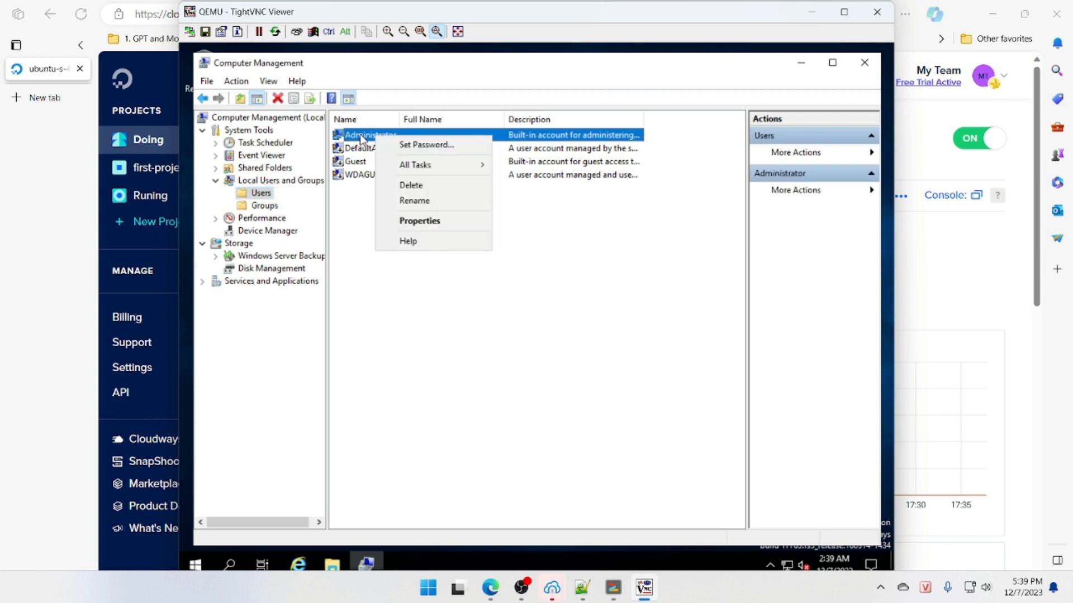
pyautogui.click(360, 140)
pyautogui.press('Escape')
pyautogui.click(360, 135)
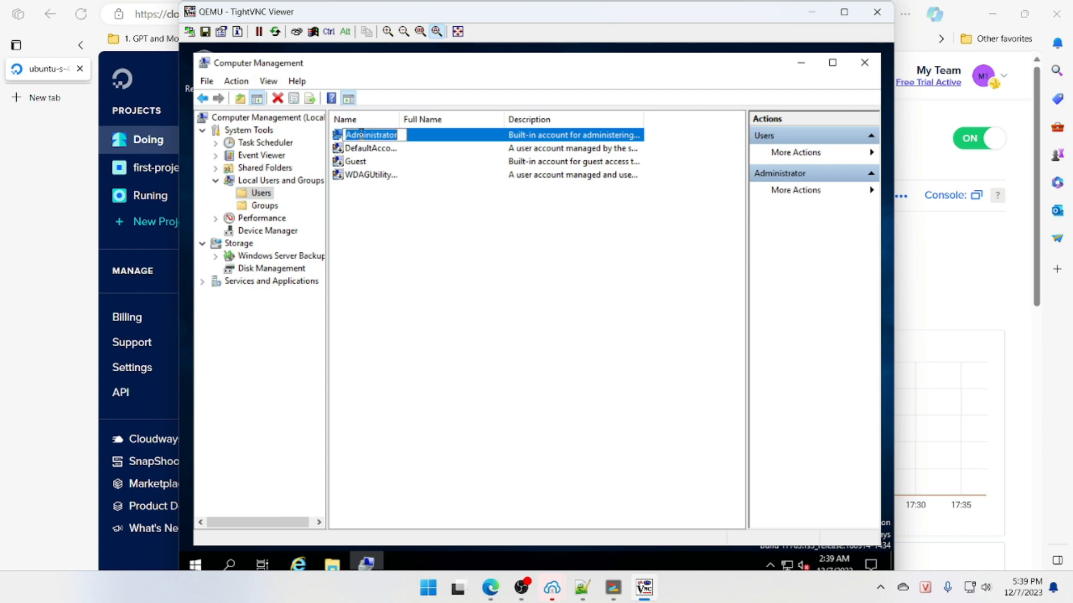
pyautogui.click(361, 136)
pyautogui.doubleClick(361, 135)
pyautogui.write('NewAdm')
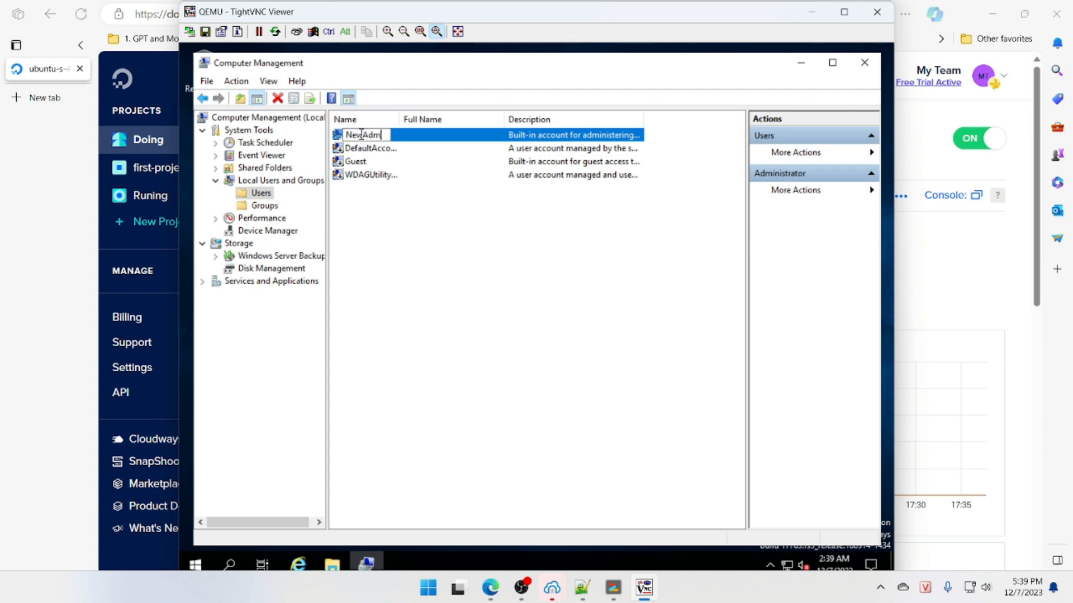
pyautogui.write('in')
pyautogui.press('Return')
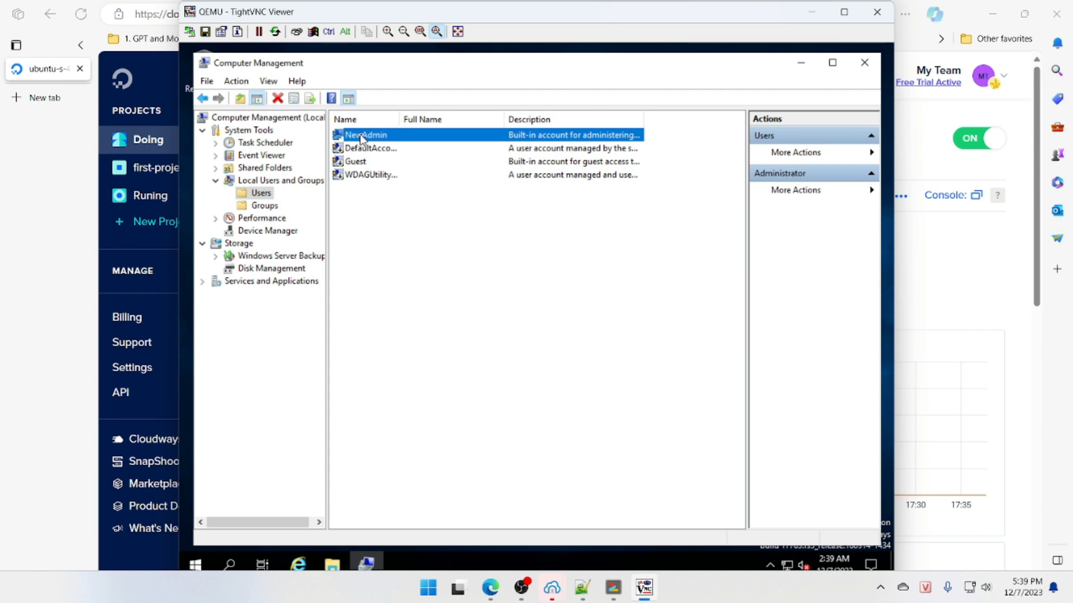
# Set a new password for the NewAdmin account and dismiss the confirmation
pyautogui.rightClick(361, 137)
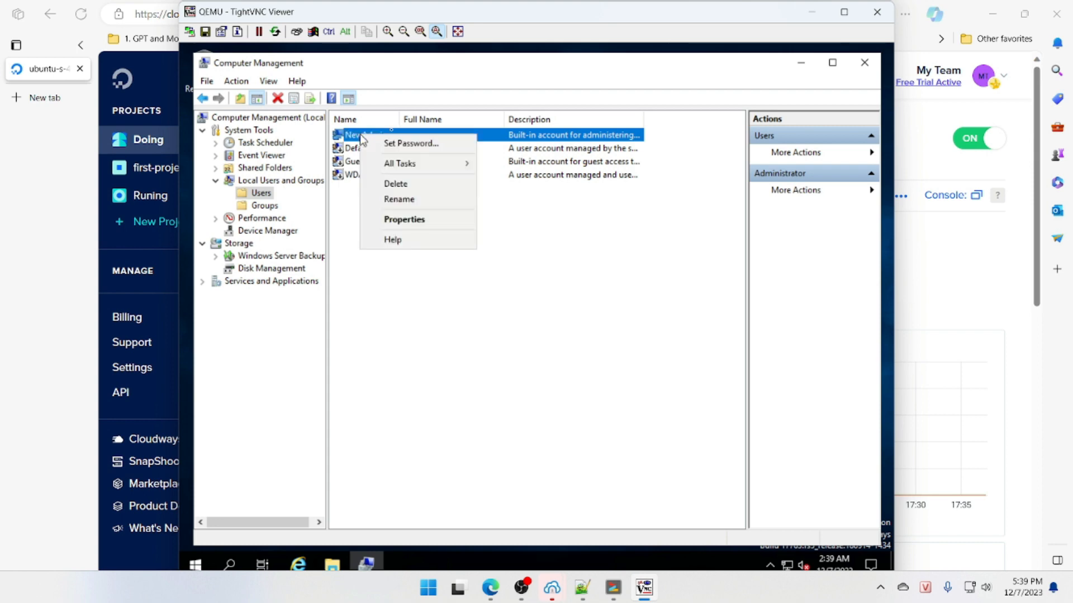
pyautogui.click(401, 143)
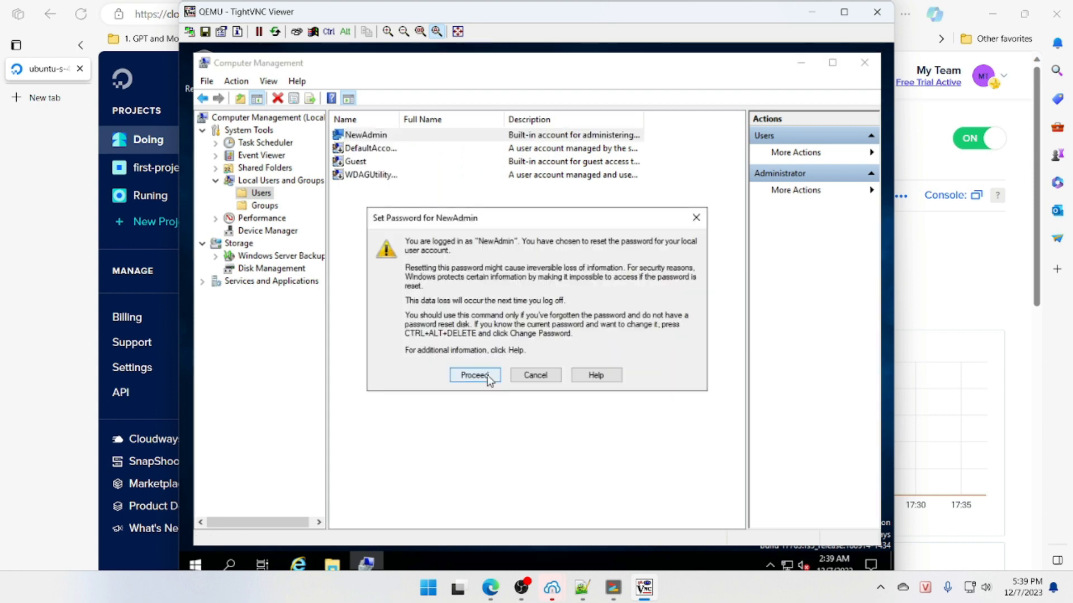
pyautogui.click(487, 373)
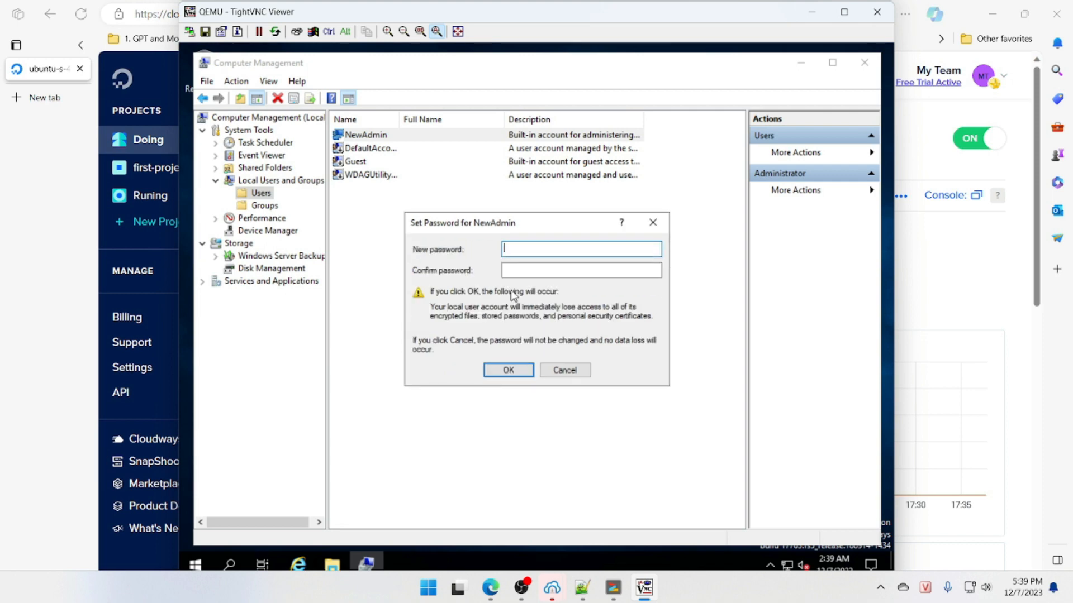
pyautogui.write('P@ssw0rd')
pyautogui.press('Tab')
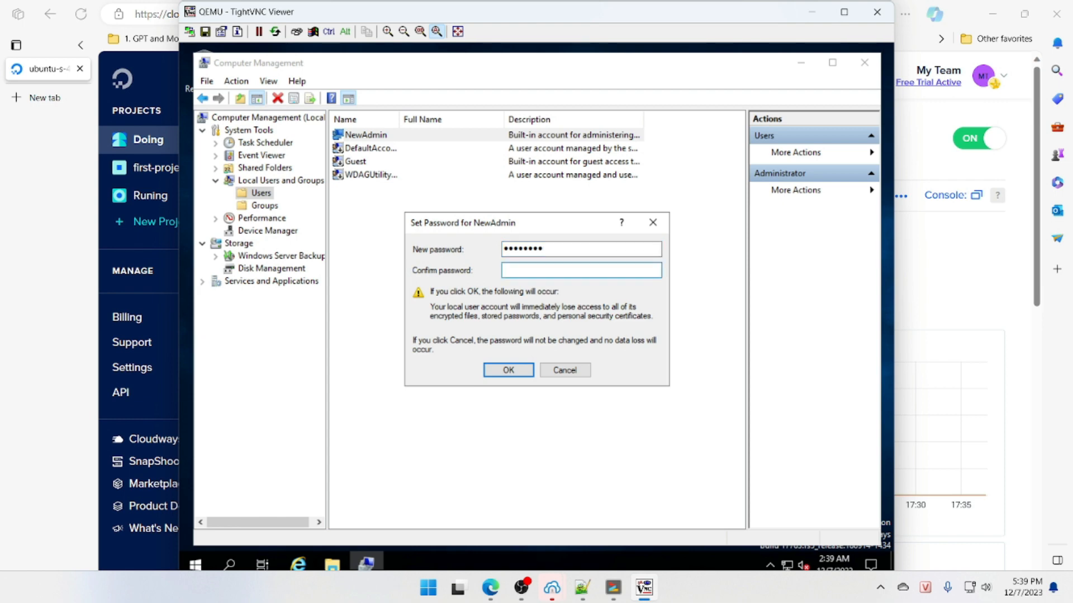
pyautogui.write('P@ssw0rd')
pyautogui.click(503, 370)
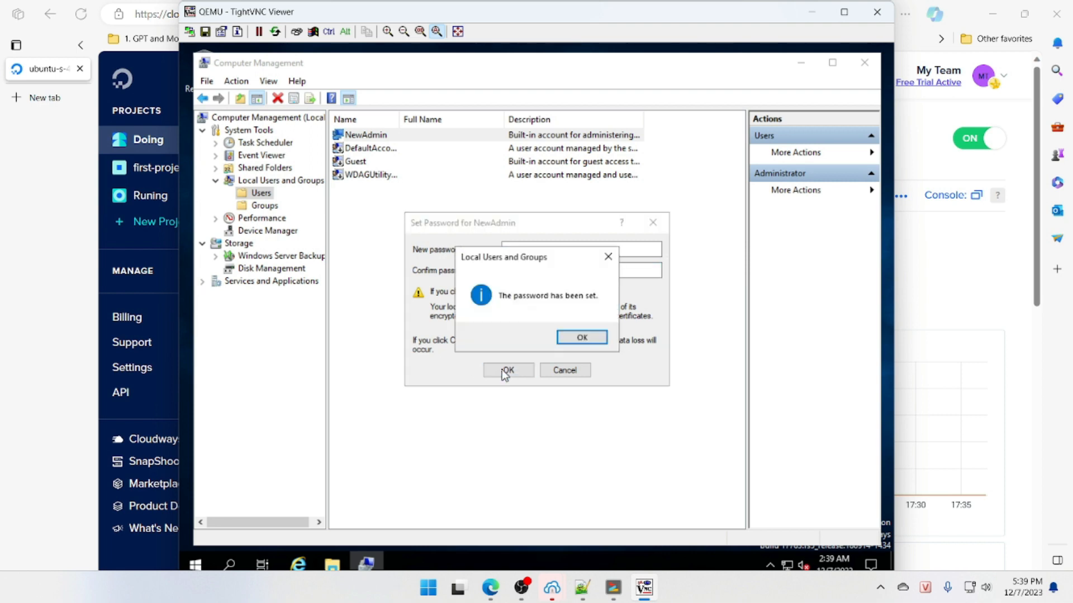
pyautogui.click(581, 338)
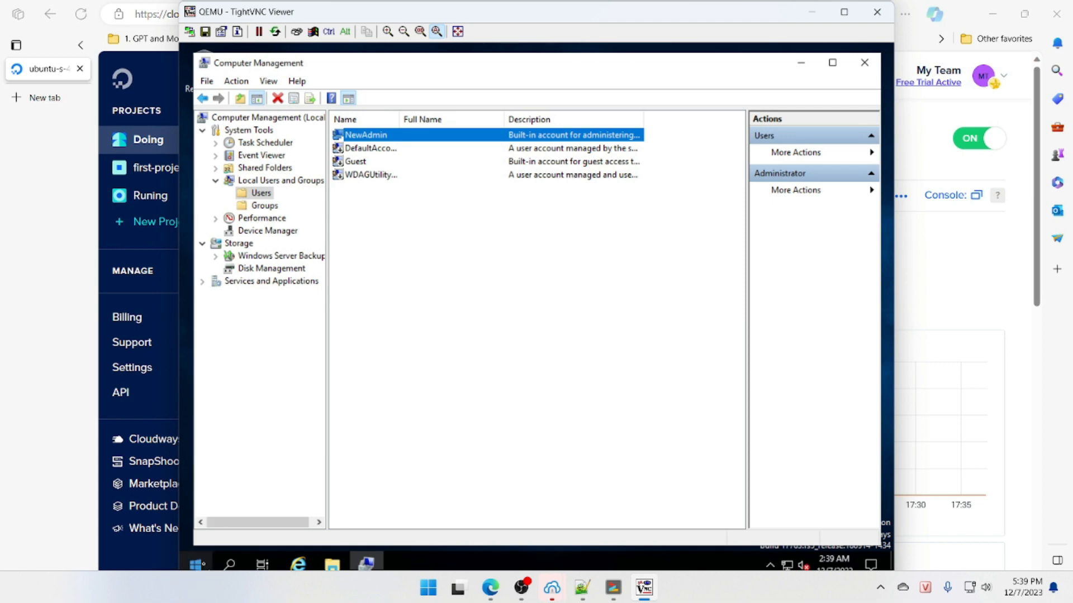
pyautogui.click(204, 565)
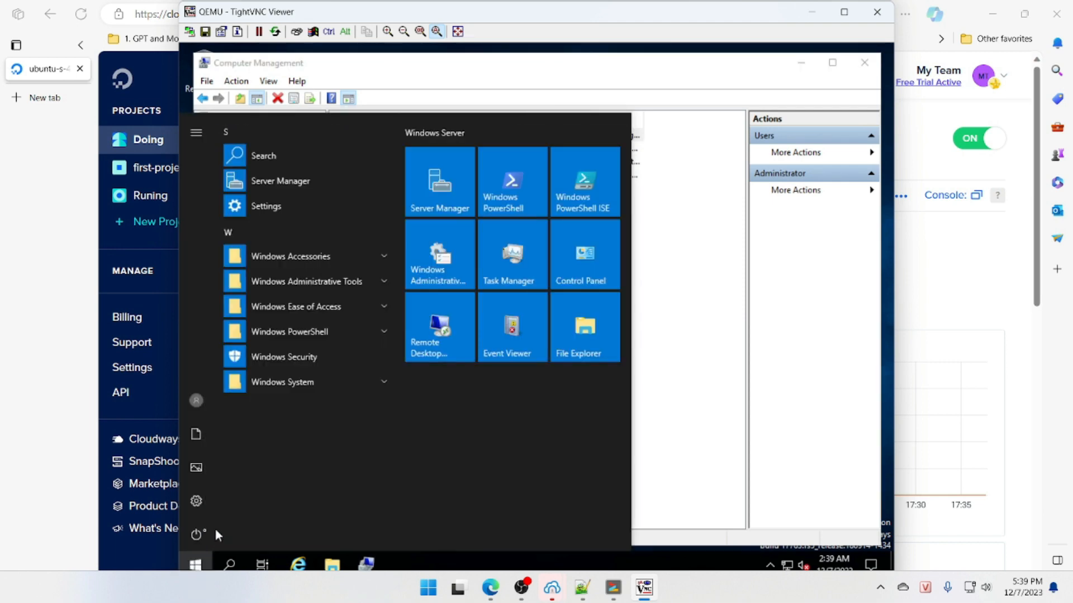
# Restart the Windows Server VM and sign back in with the account password
pyautogui.click(197, 534)
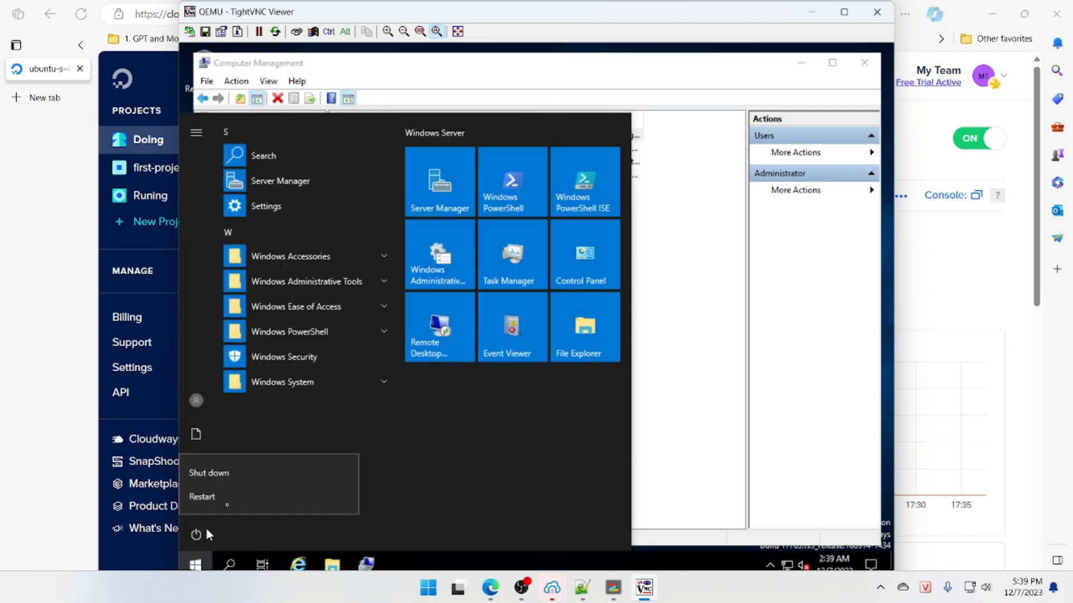
pyautogui.click(227, 499)
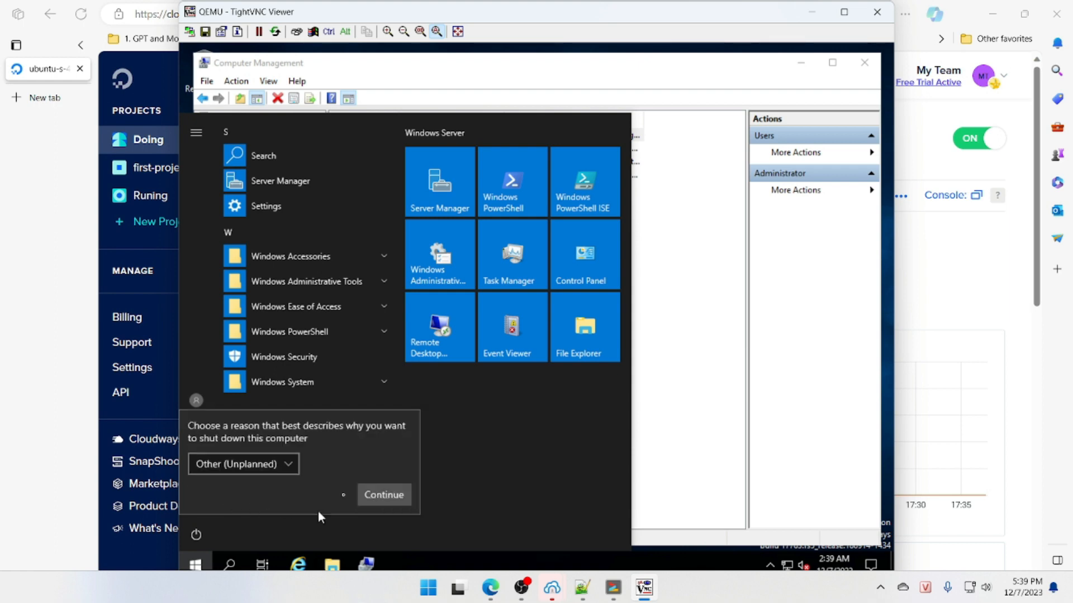
pyautogui.click(369, 499)
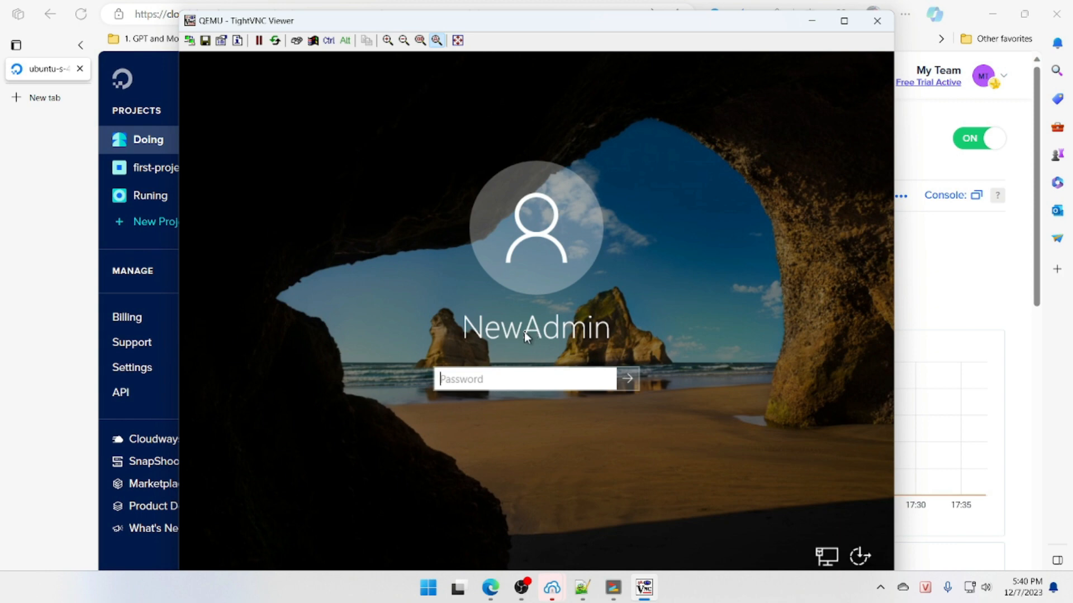
pyautogui.write('********')
pyautogui.press('Return')
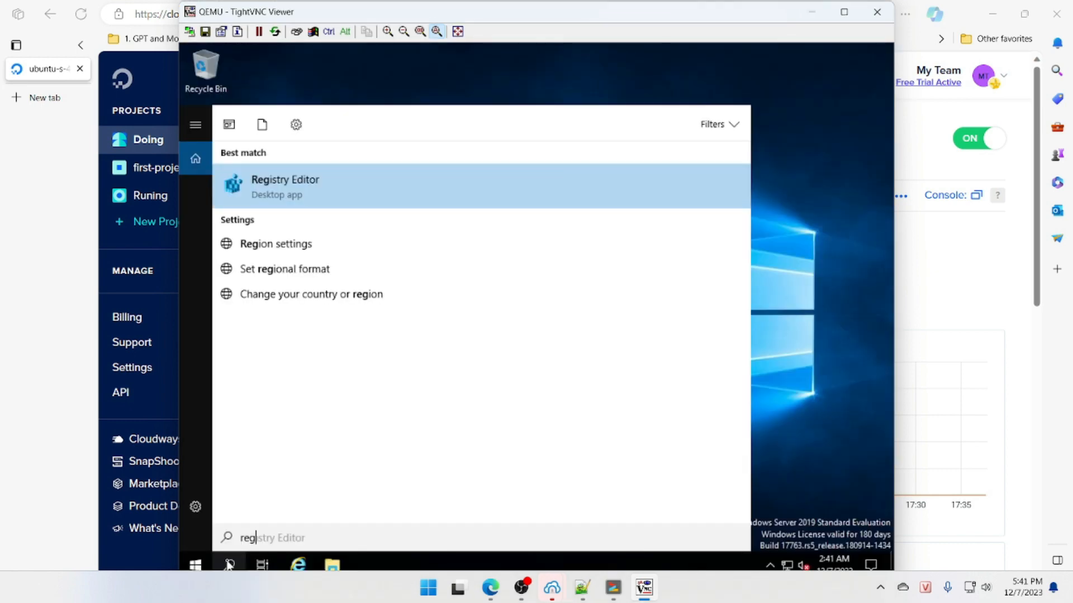
# Launch Registry Editor and browse the HKEY_LOCAL_MACHINE SOFTWARE subkeys
pyautogui.press('Return')
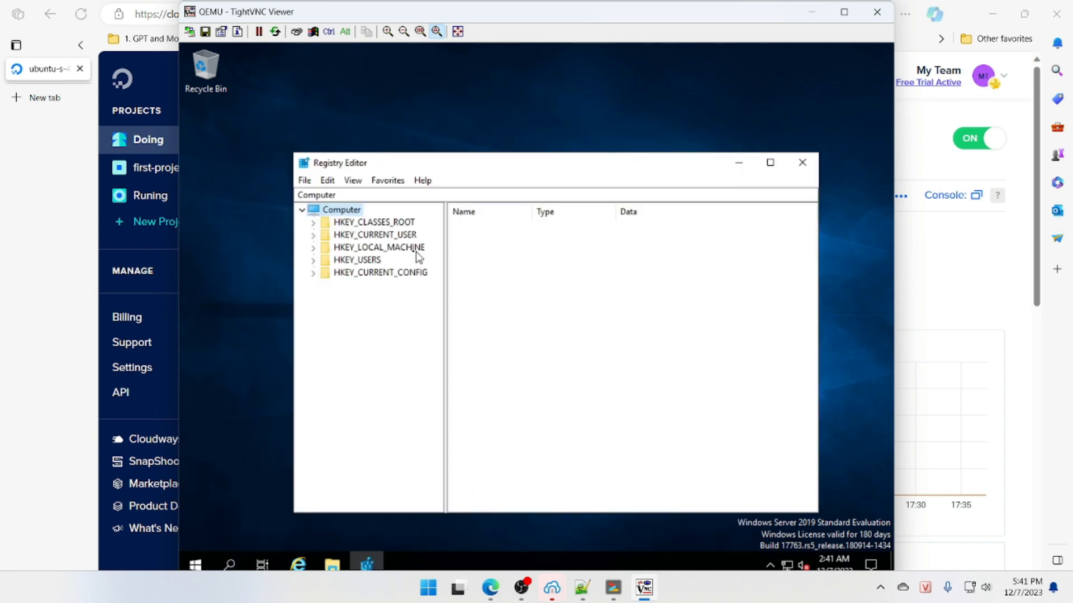
pyautogui.doubleClick(408, 247)
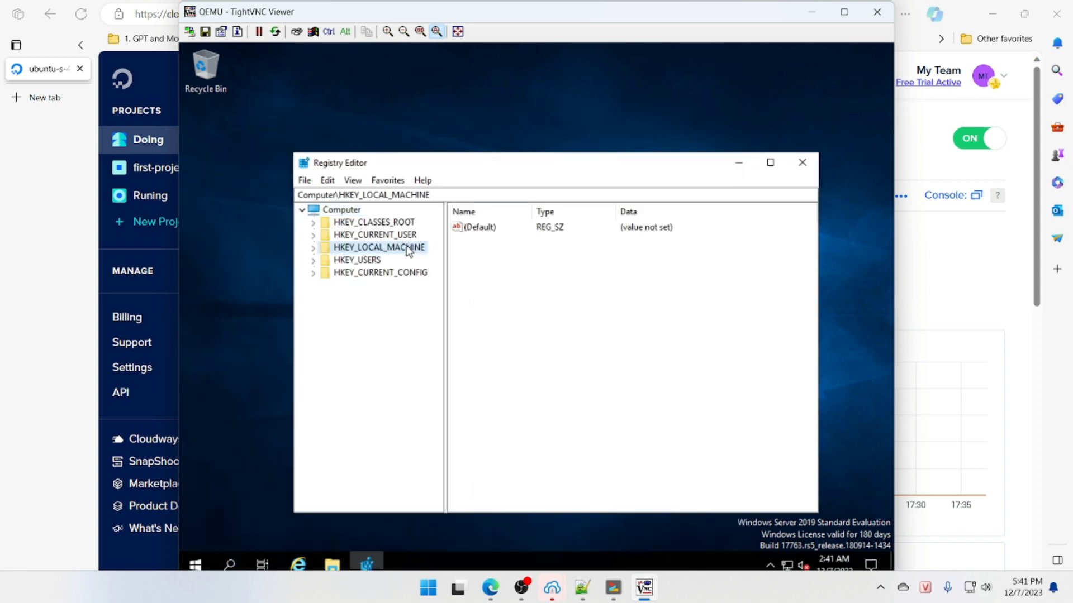
pyautogui.press('Down')
pyautogui.press('Down')
pyautogui.press('Down')
pyautogui.press('Down')
pyautogui.press('Down')
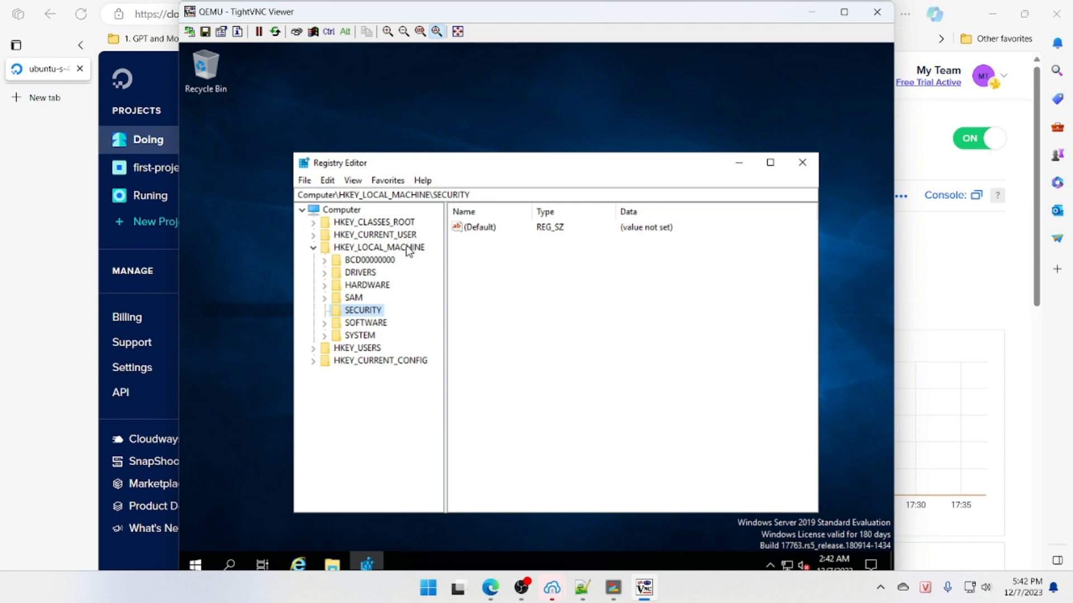
pyautogui.press('Down')
pyautogui.press('Up')
pyautogui.press('Down')
pyautogui.press('Right')
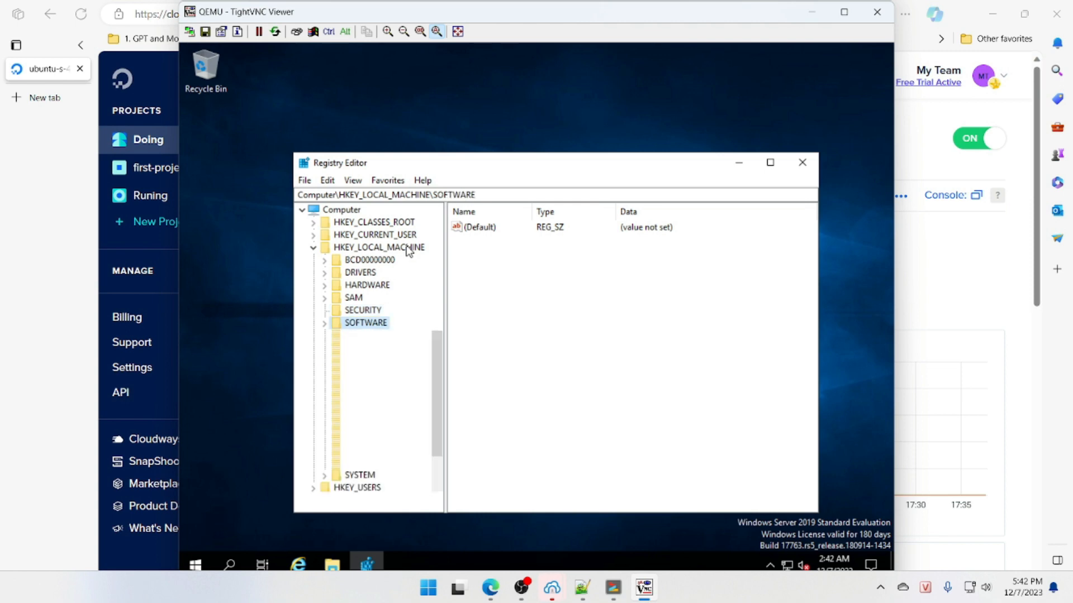
pyautogui.press('Right')
pyautogui.press('Down')
pyautogui.press('Down')
pyautogui.press('Down')
pyautogui.press('Down')
pyautogui.press('Down')
pyautogui.press('Down')
pyautogui.press('Down')
pyautogui.press('Down')
pyautogui.press('Down')
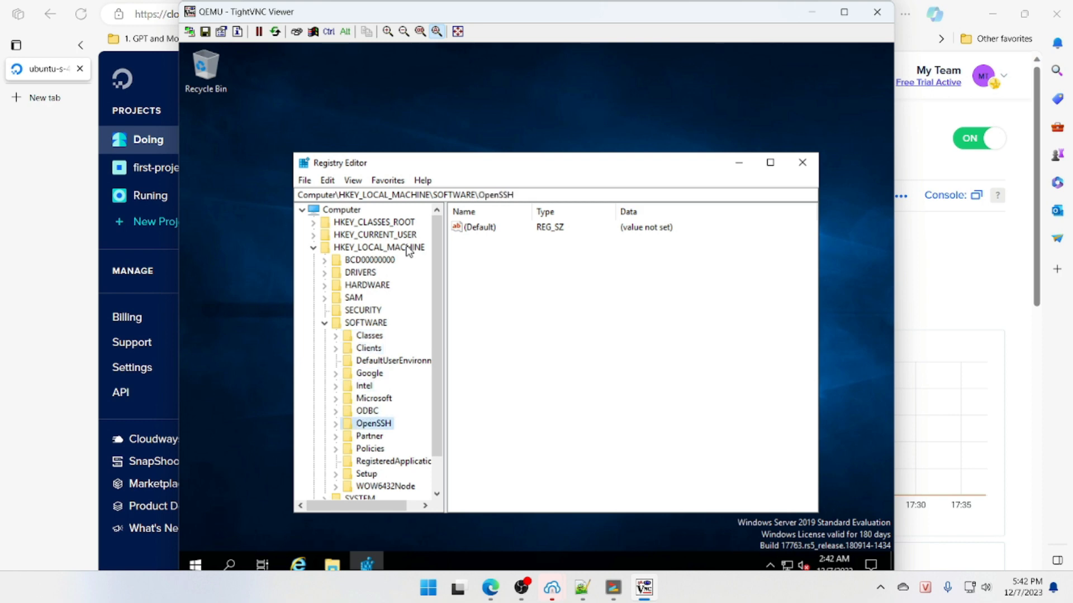
pyautogui.press('Up')
pyautogui.press('Down')
pyautogui.press('Down')
pyautogui.press('Down')
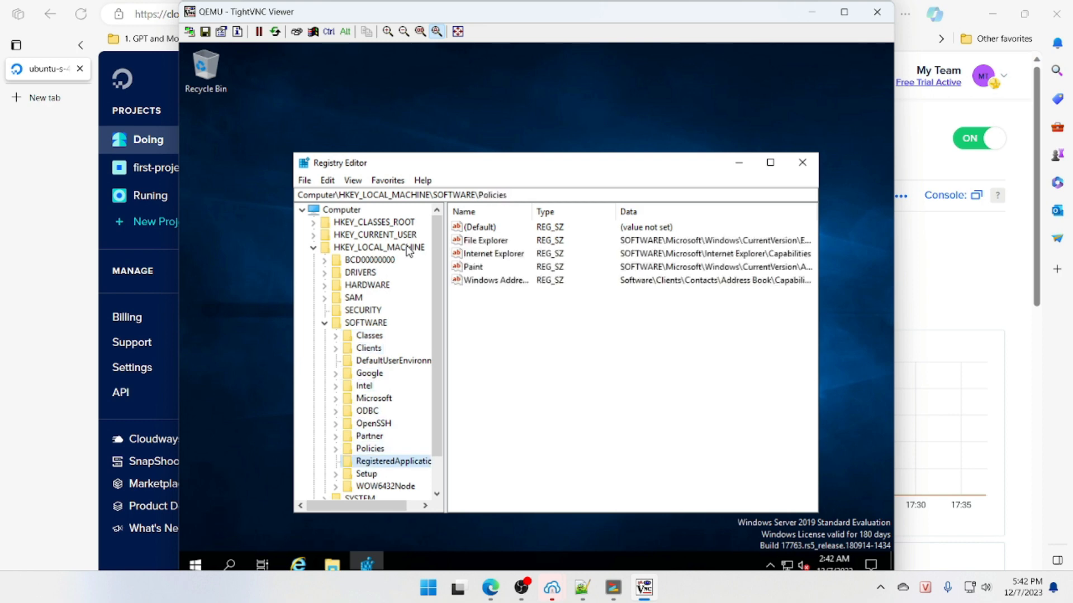
pyautogui.press('Up')
pyautogui.press('Up')
pyautogui.press('Up')
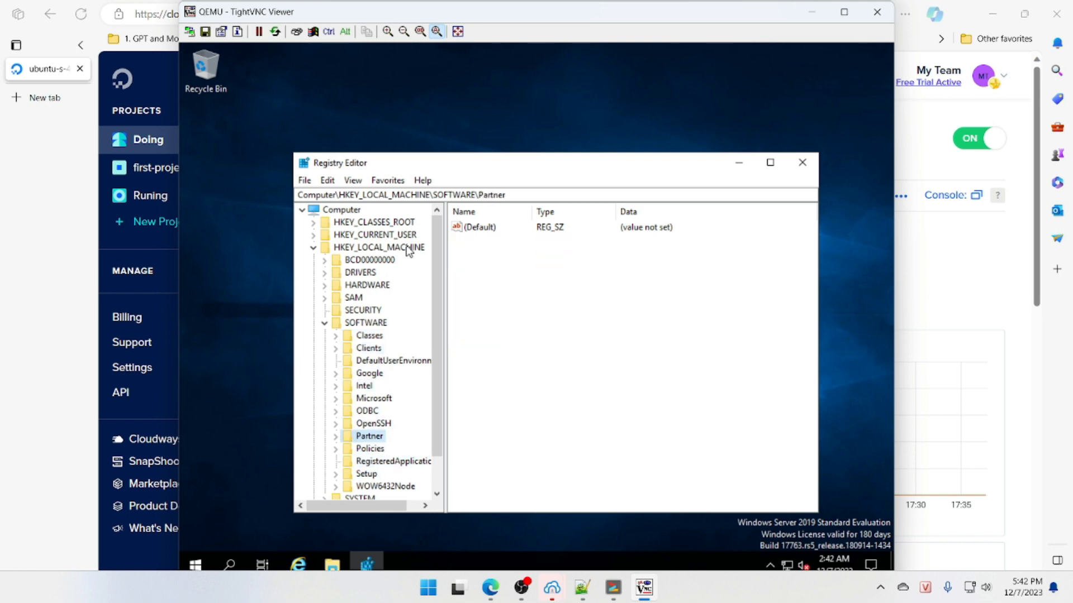
pyautogui.press('Down')
pyautogui.press('Down')
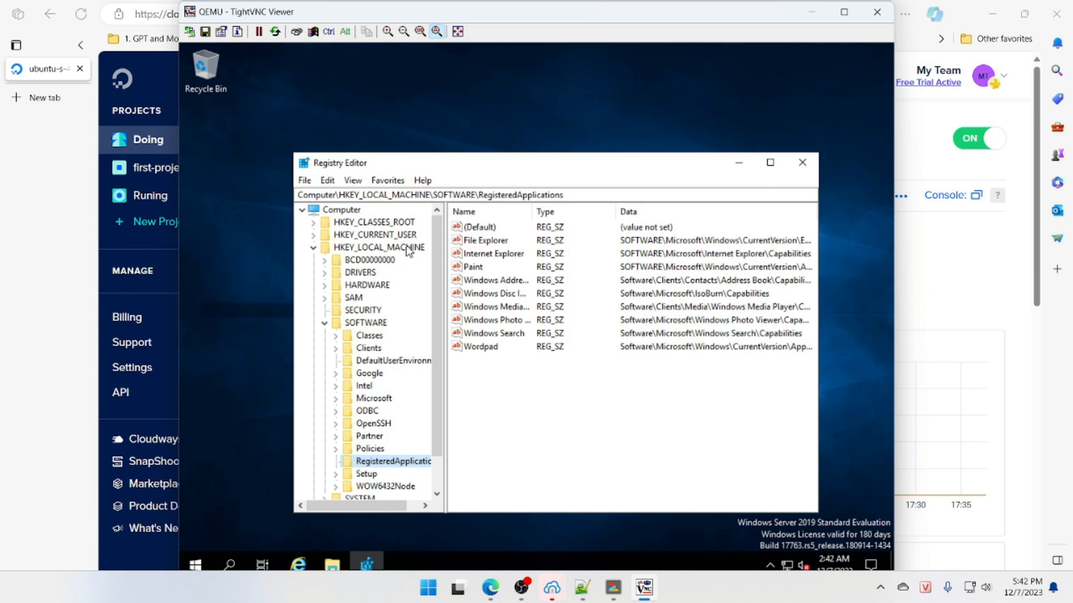
# Navigate SYSTEM\CurrentControlSet down toward the Terminal Server WinStations RDP-Tcp key
pyautogui.press('Left')
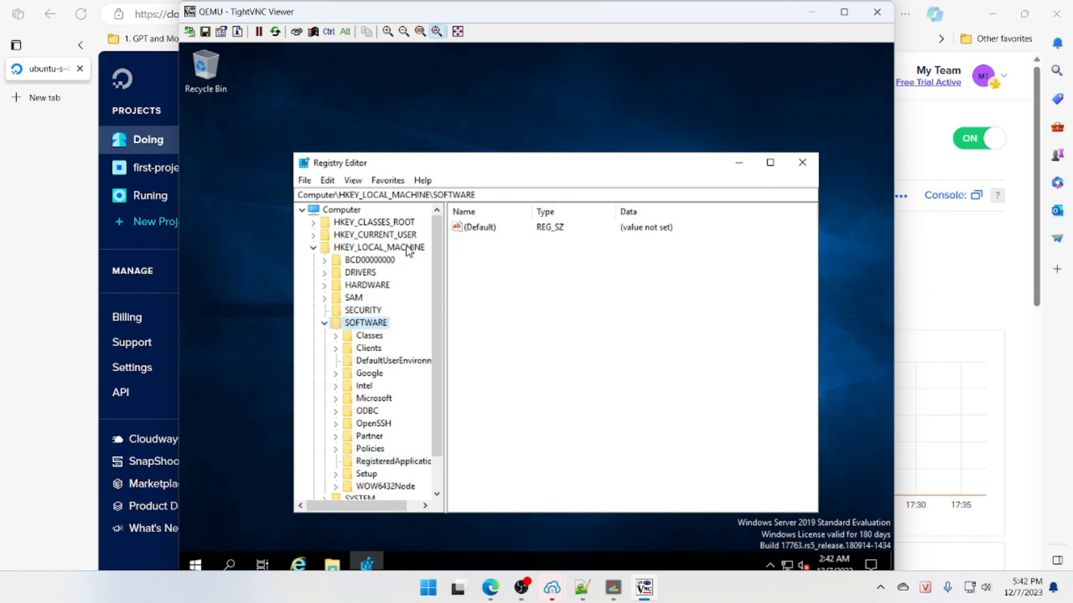
pyautogui.press('Left')
pyautogui.press('Down')
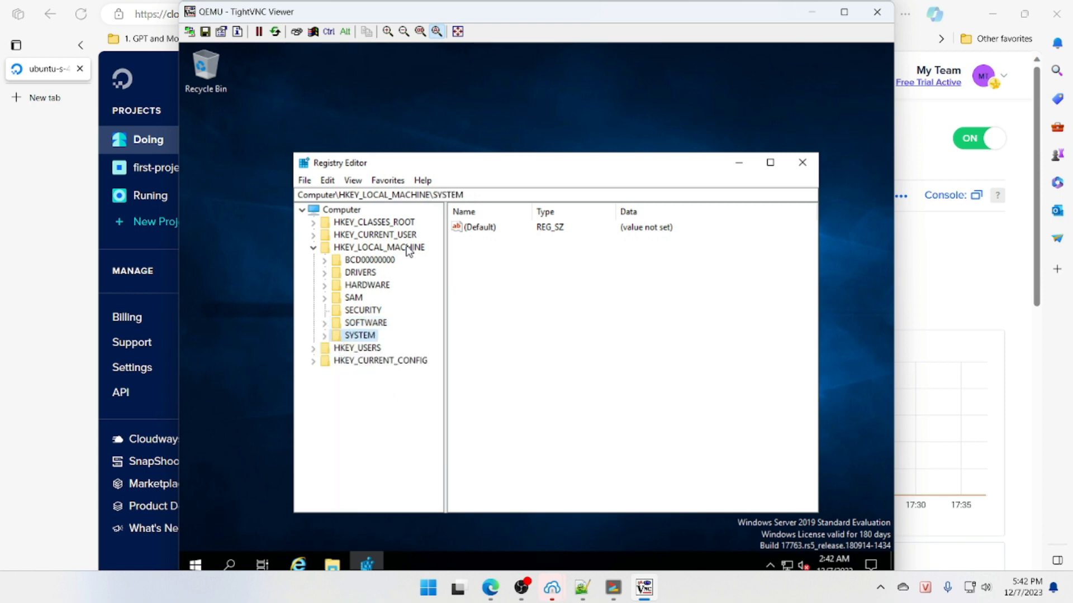
pyautogui.press('Right')
pyautogui.press('Down')
pyautogui.press('Down')
pyautogui.press('Down')
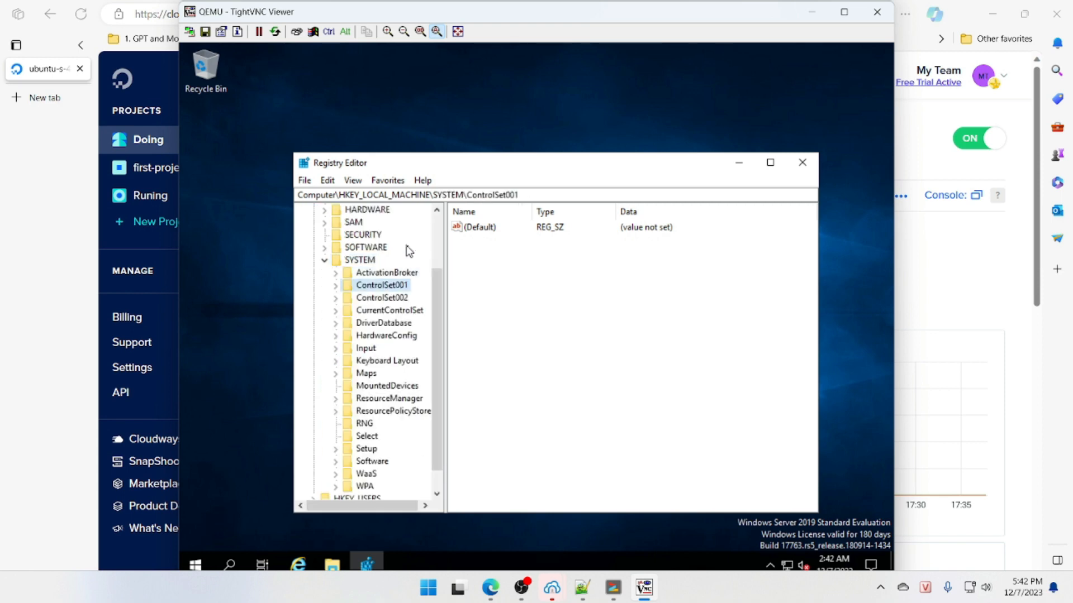
pyautogui.press('Down')
pyautogui.press('Down')
pyautogui.press('Down')
pyautogui.press('Down')
pyautogui.press('Down')
pyautogui.press('Down')
pyautogui.press('Down')
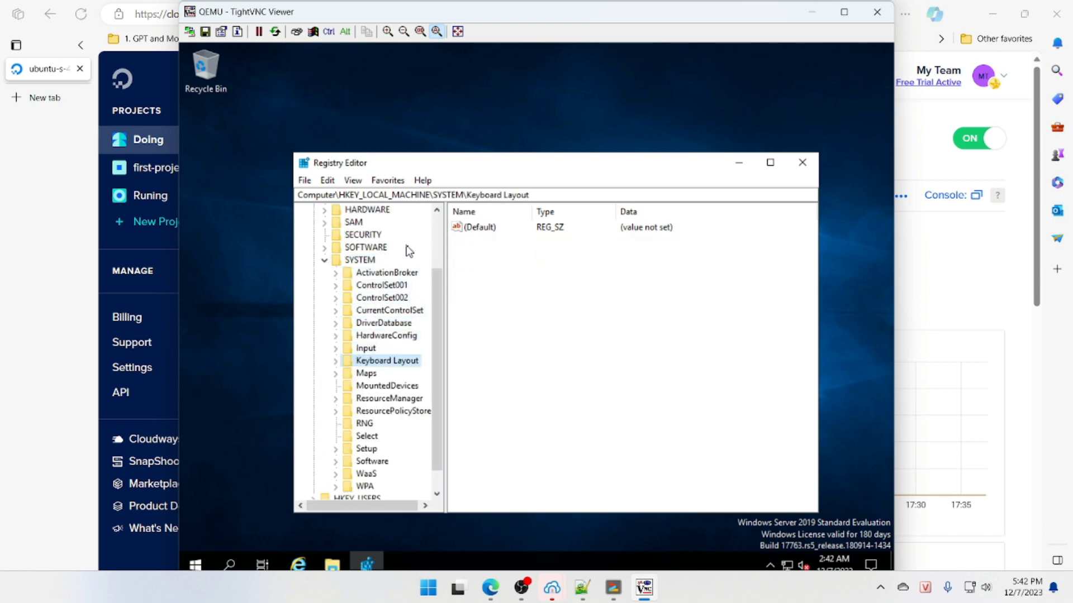
pyautogui.press('Down')
pyautogui.press('Up')
pyautogui.press('Up')
pyautogui.press('Up')
pyautogui.press('Up')
pyautogui.press('Up')
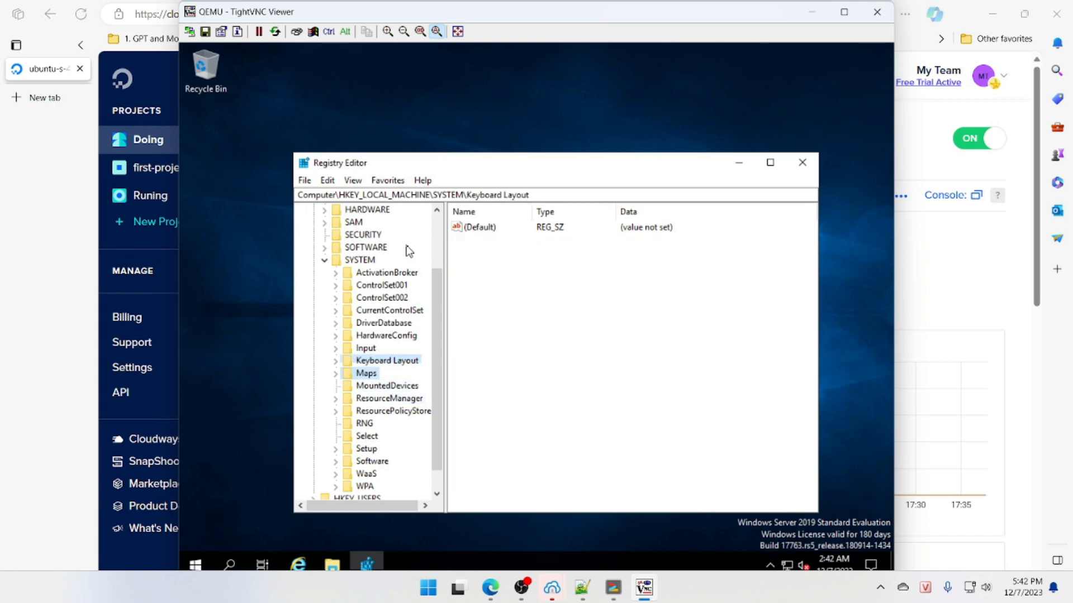
pyautogui.press('Up')
pyautogui.press('Up')
pyautogui.press('Right')
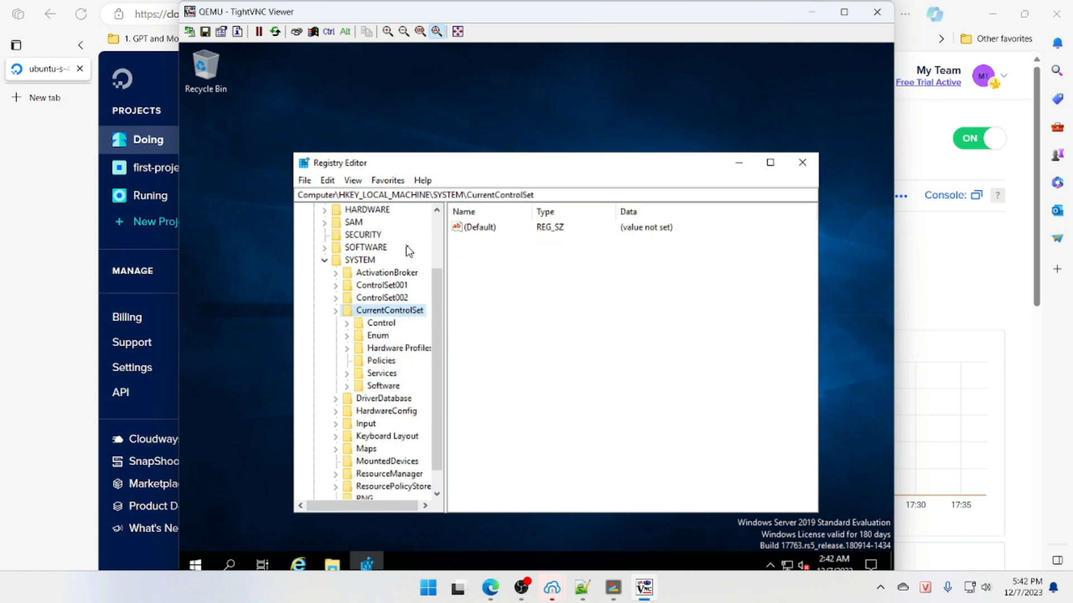
pyautogui.press('Down')
pyautogui.press('Down')
pyautogui.press('Down')
pyautogui.press('Down')
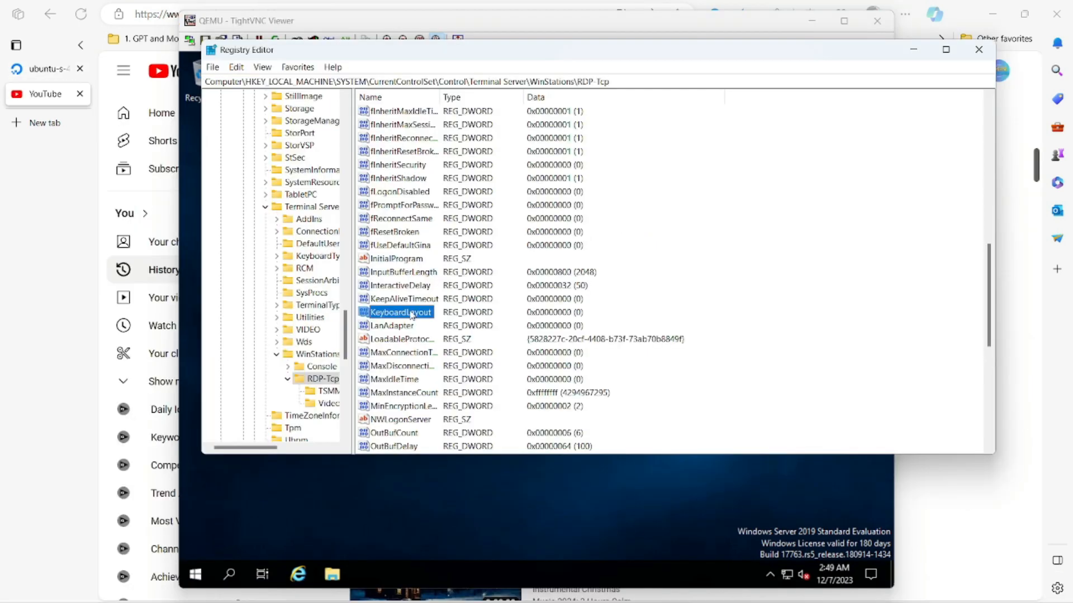
pyautogui.scroll(-5, 412, 316)
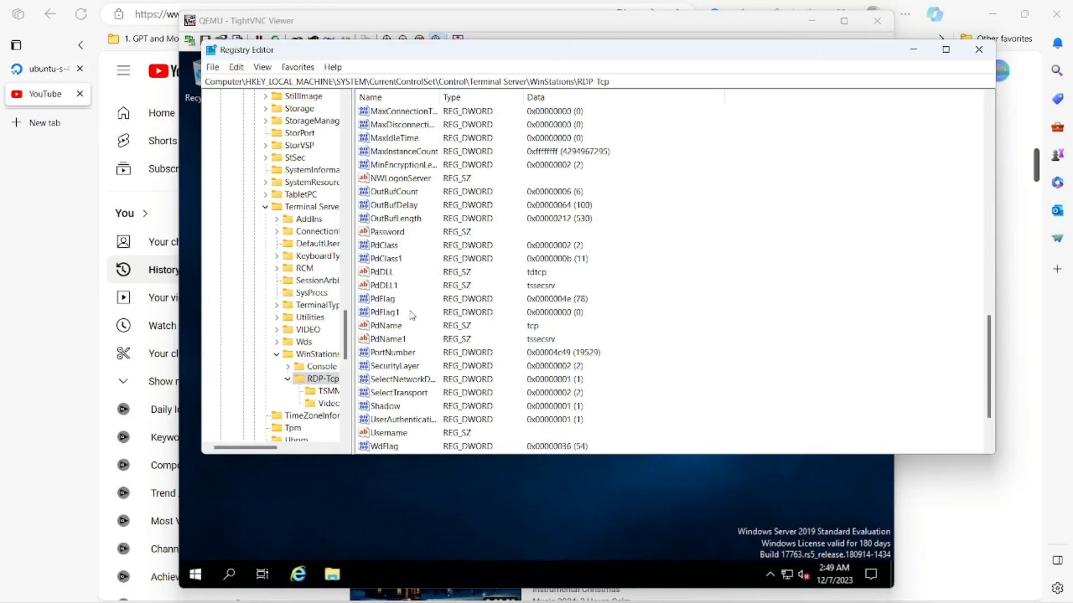
# View the RDP-Tcp PortNumber in decimal (19529), then close Registry Editor
pyautogui.click(391, 353)
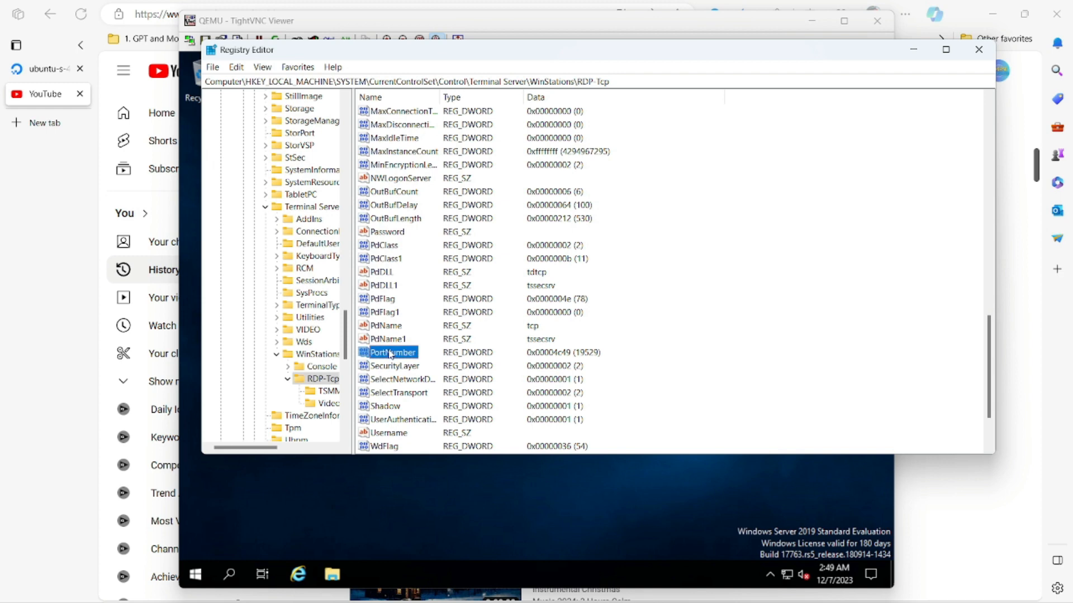
pyautogui.doubleClick(391, 353)
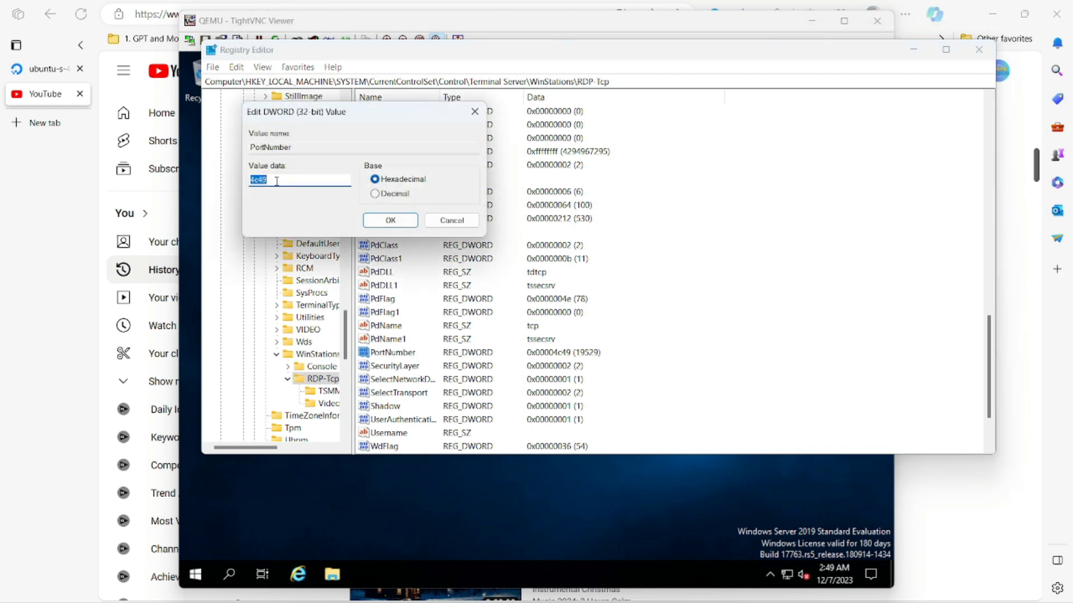
pyautogui.click(375, 194)
pyautogui.moveTo(275, 180); pyautogui.dragTo(237, 178)
pyautogui.click(401, 223)
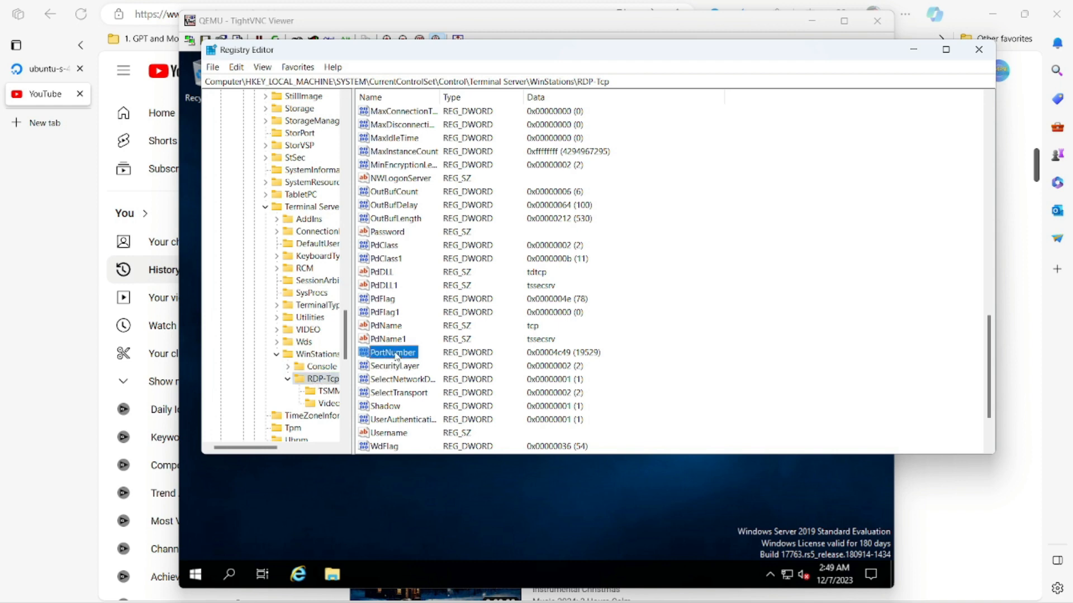
pyautogui.doubleClick(392, 352)
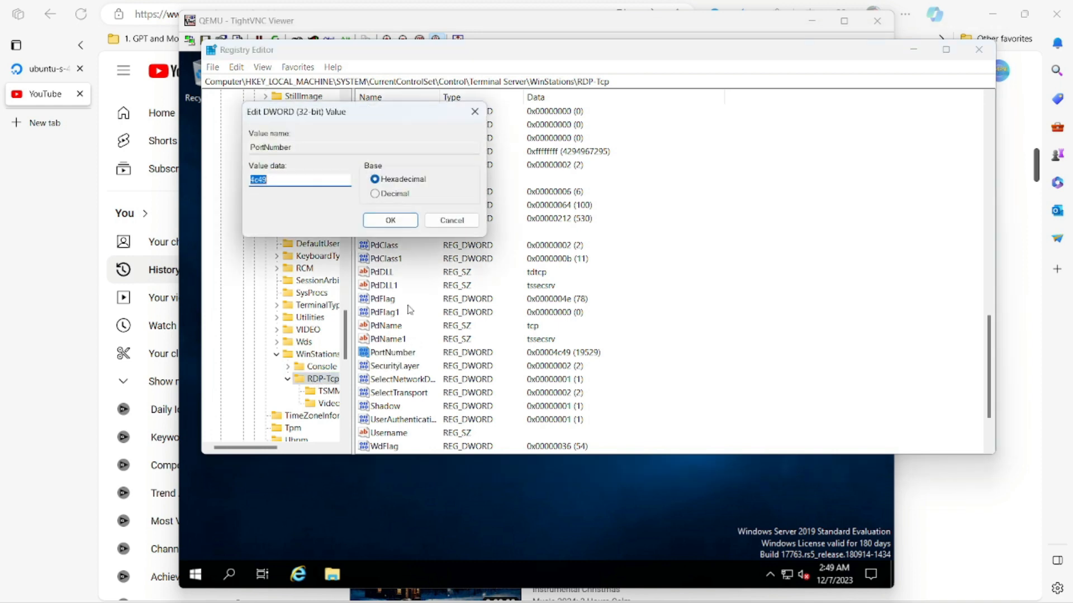
pyautogui.click(378, 196)
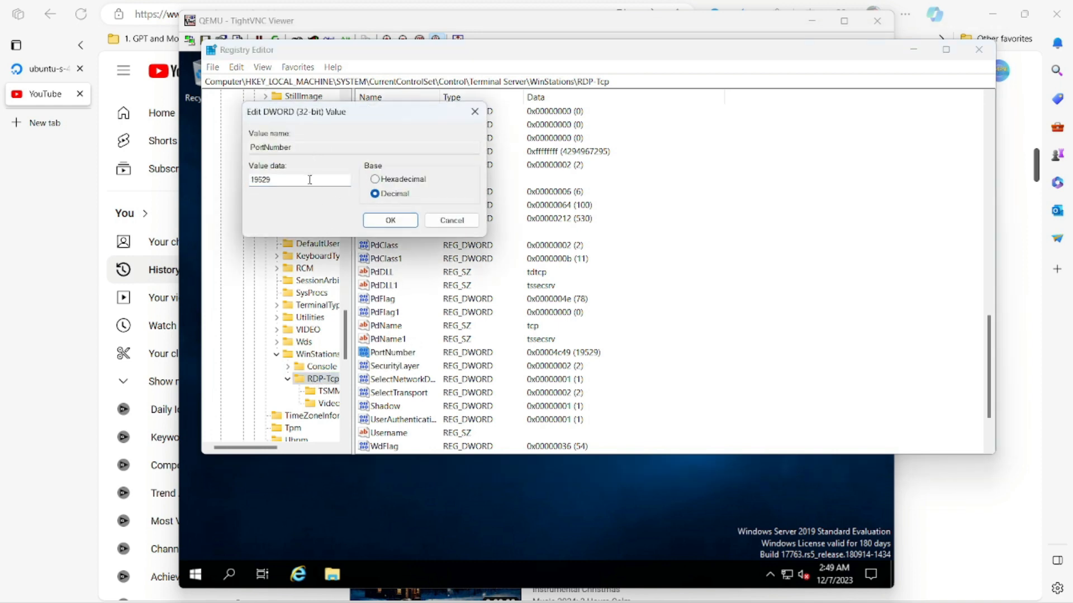
pyautogui.click(390, 221)
pyautogui.scroll(-2, 334, 395)
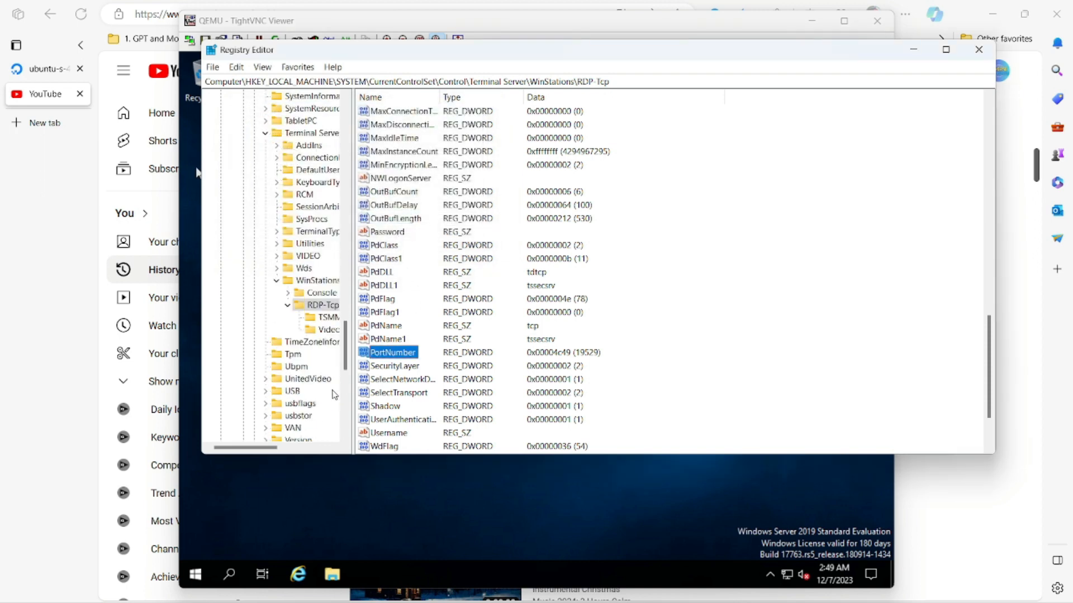
pyautogui.click(978, 49)
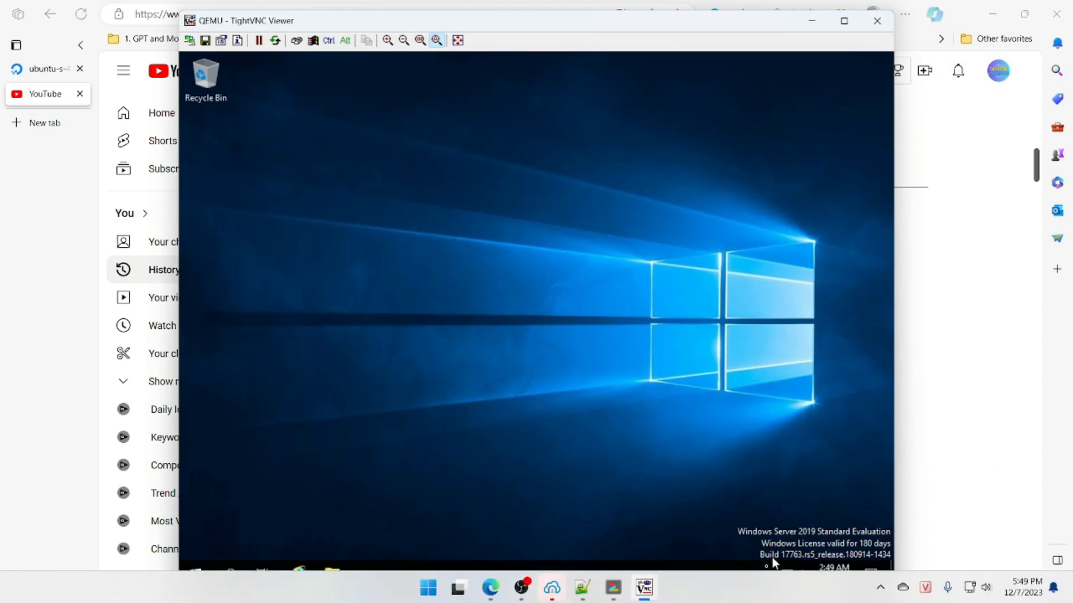
# Run Disk Cleanup on Local Disk (C:) from its Properties in This PC
pyautogui.click(333, 574)
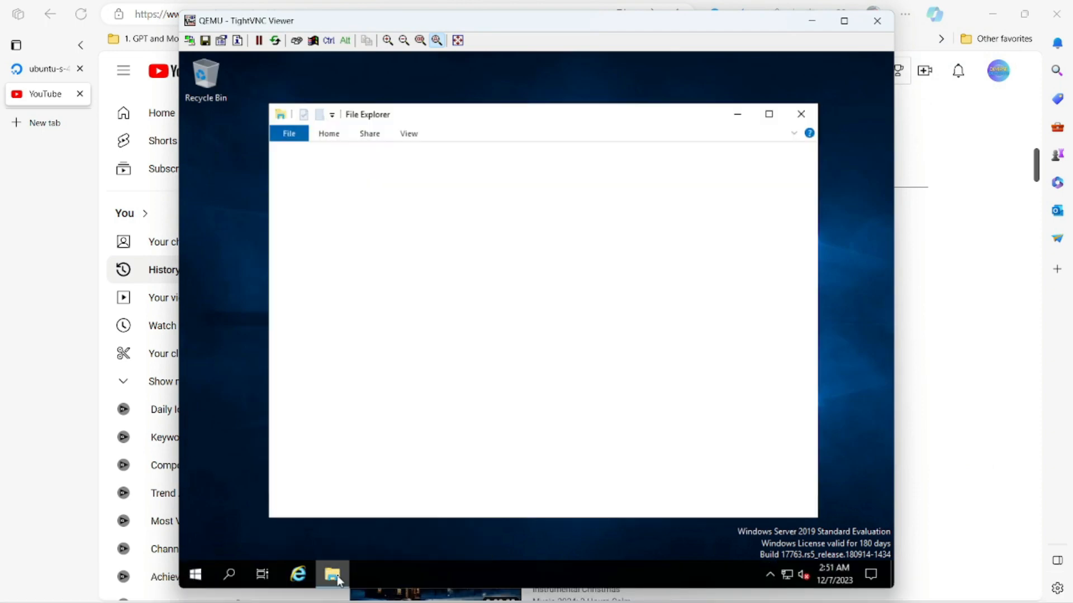
pyautogui.click(335, 576)
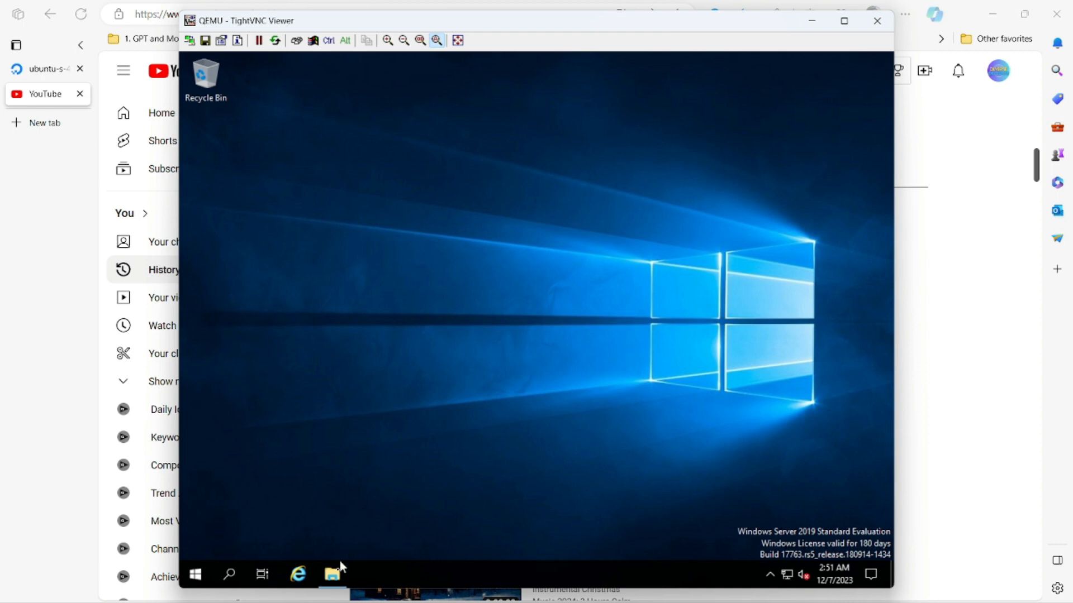
pyautogui.click(333, 574)
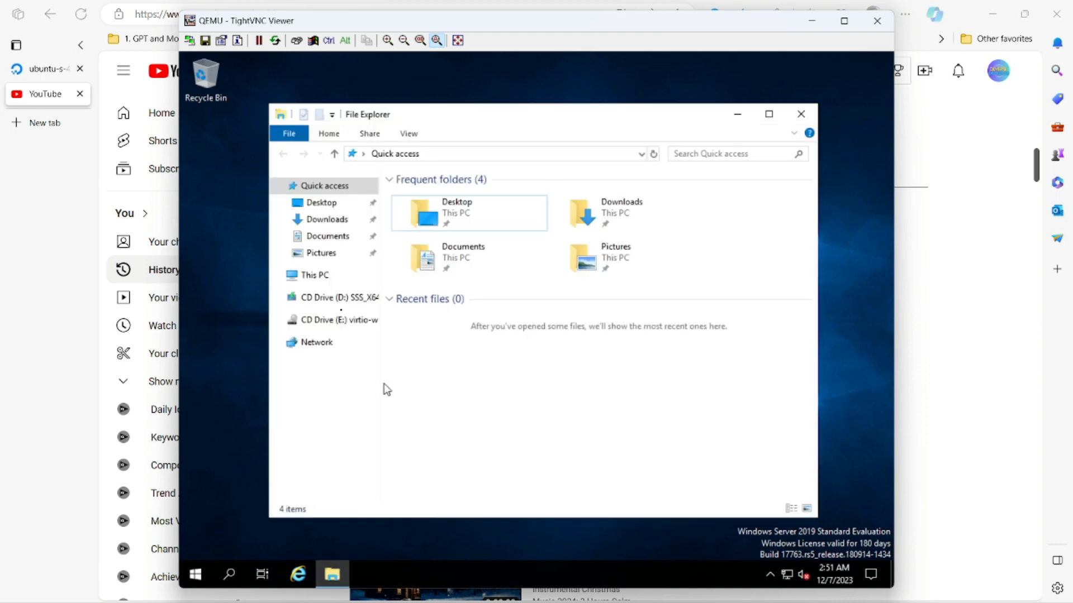
pyautogui.click(315, 275)
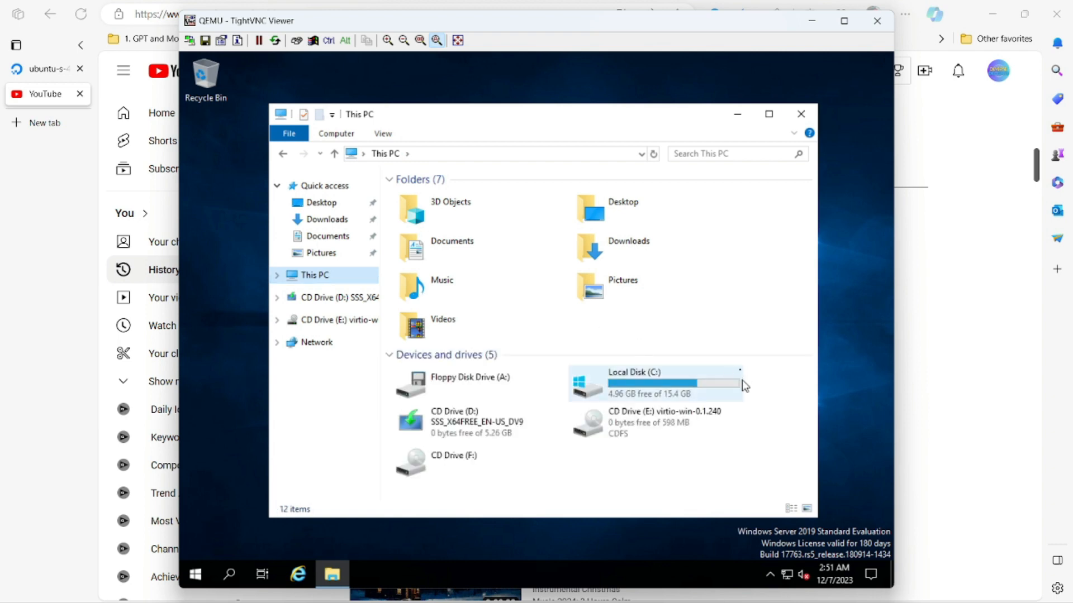
pyautogui.click(610, 396)
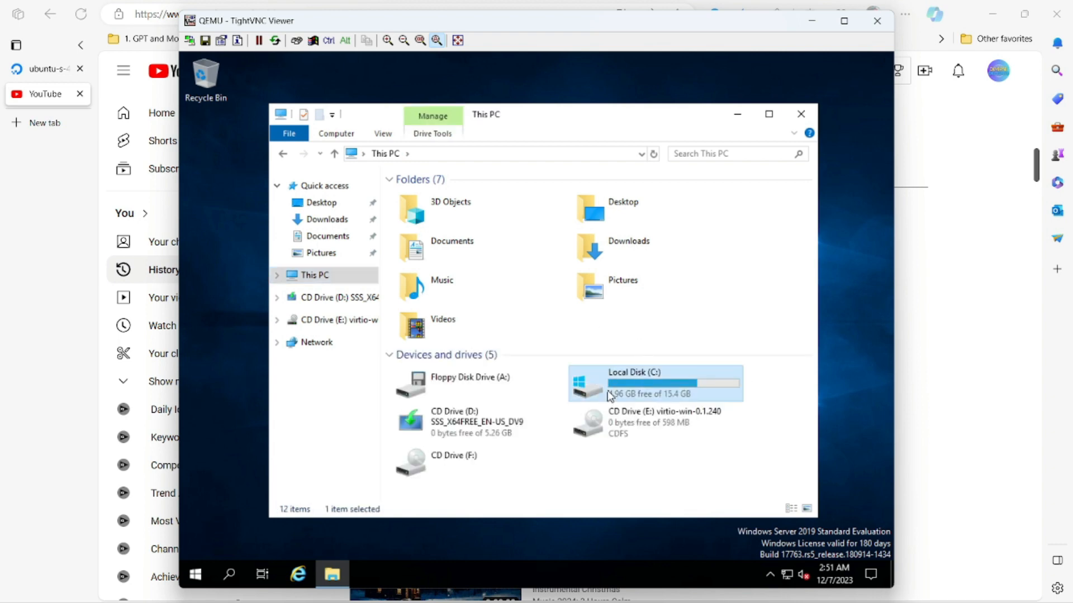
pyautogui.rightClick(610, 395)
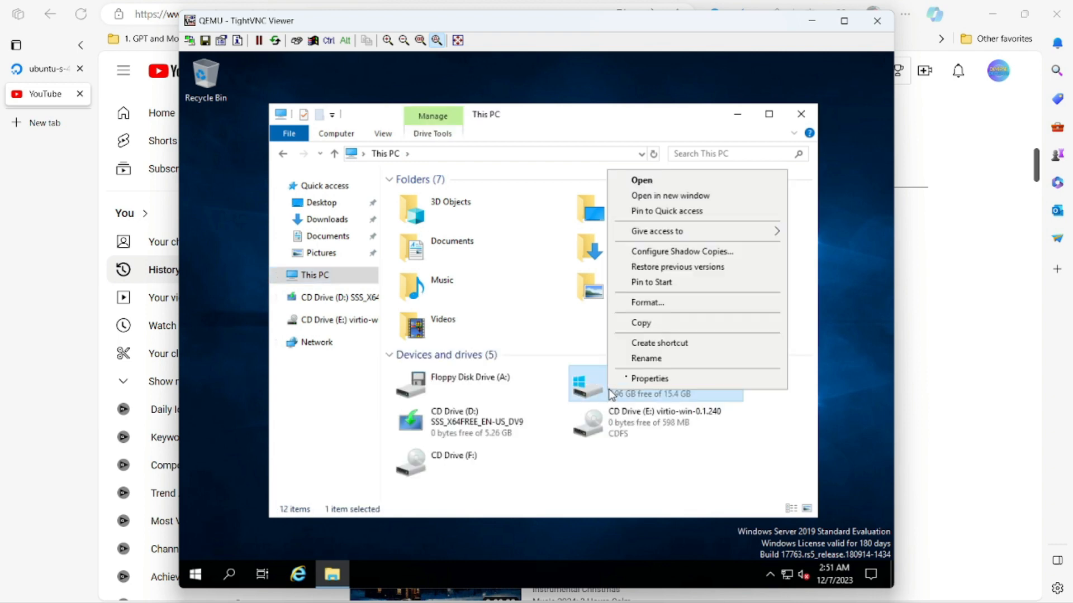
pyautogui.click(626, 380)
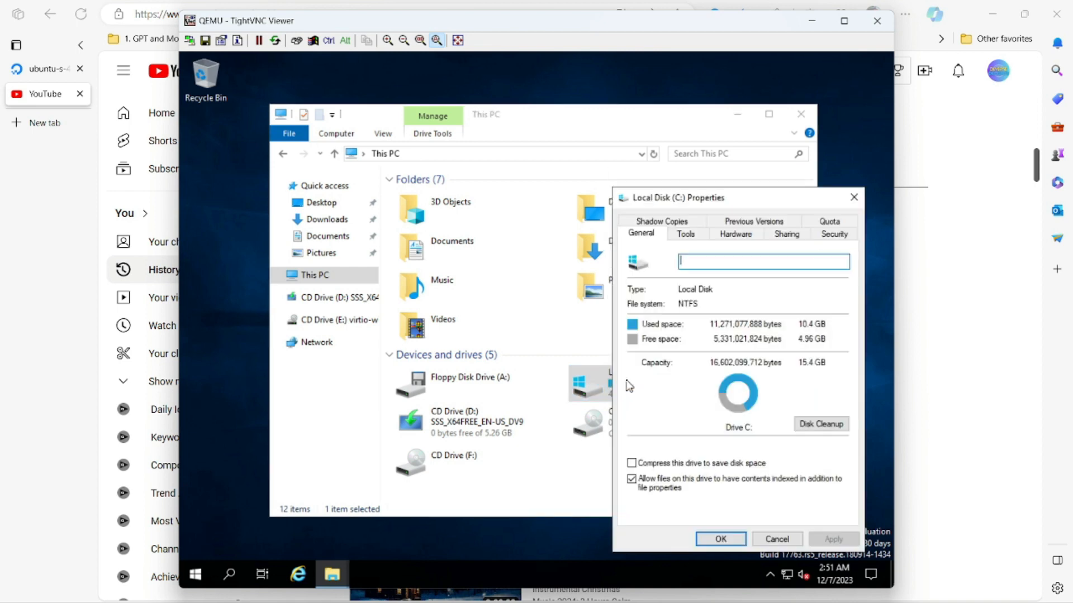
pyautogui.click(825, 428)
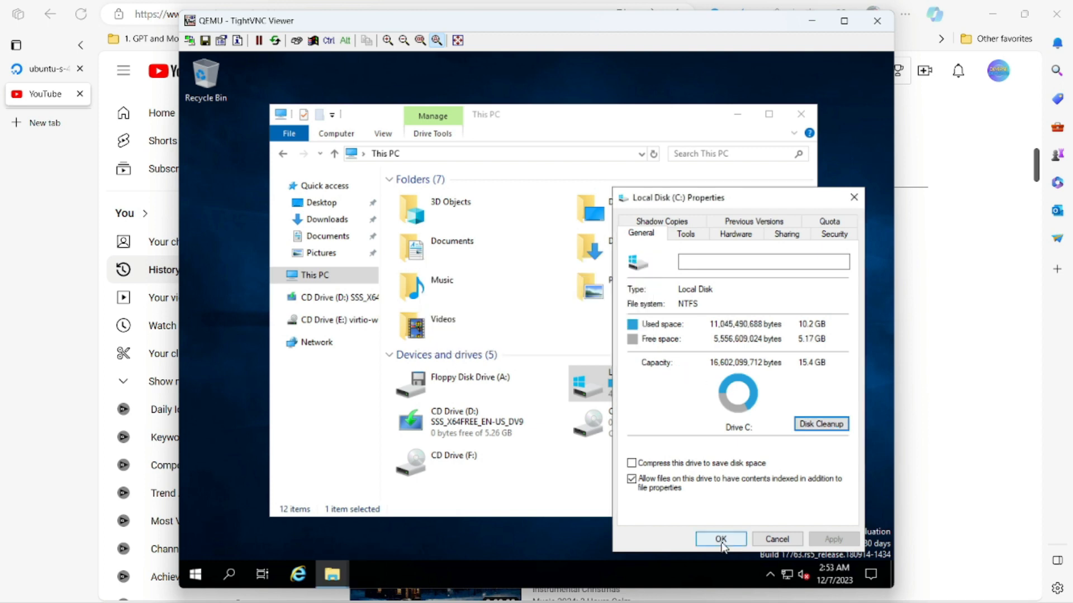
pyautogui.click(719, 538)
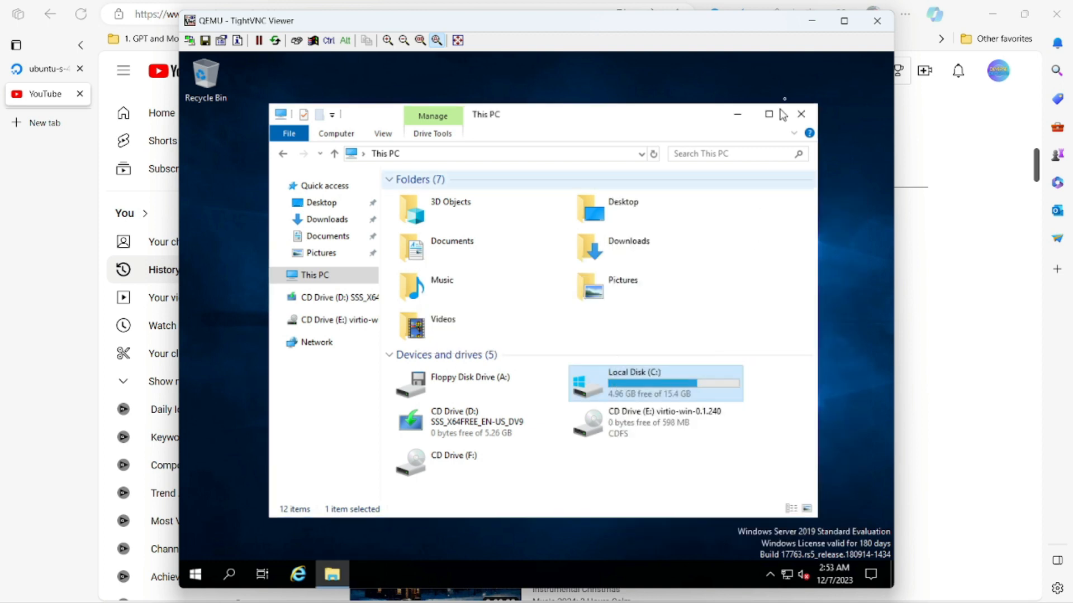
# Close This PC and shut down the VM with the default Other (Unplanned) reason
pyautogui.click(801, 114)
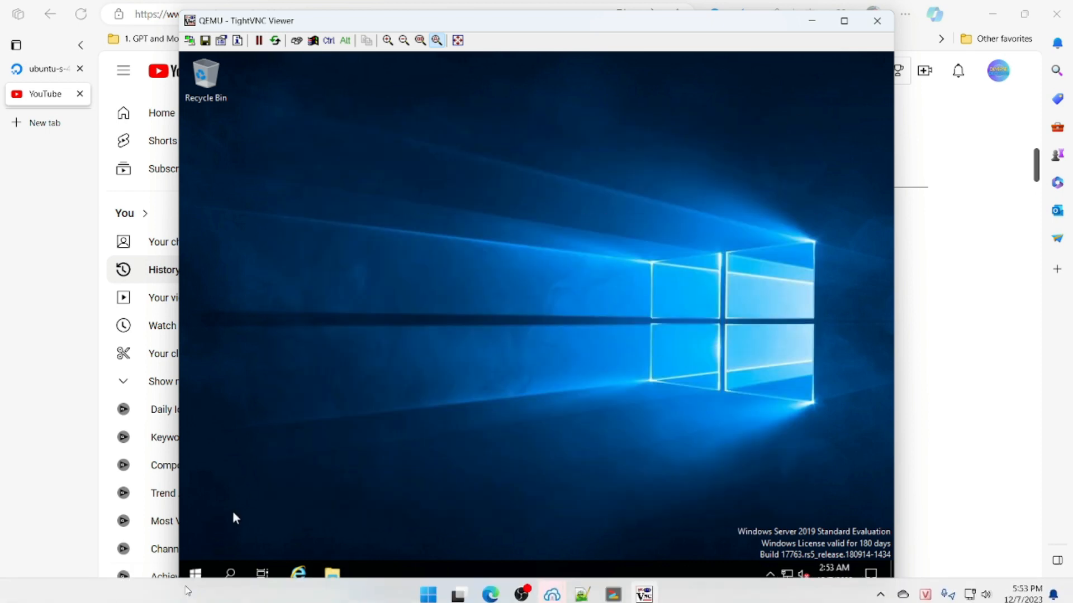
pyautogui.click(197, 567)
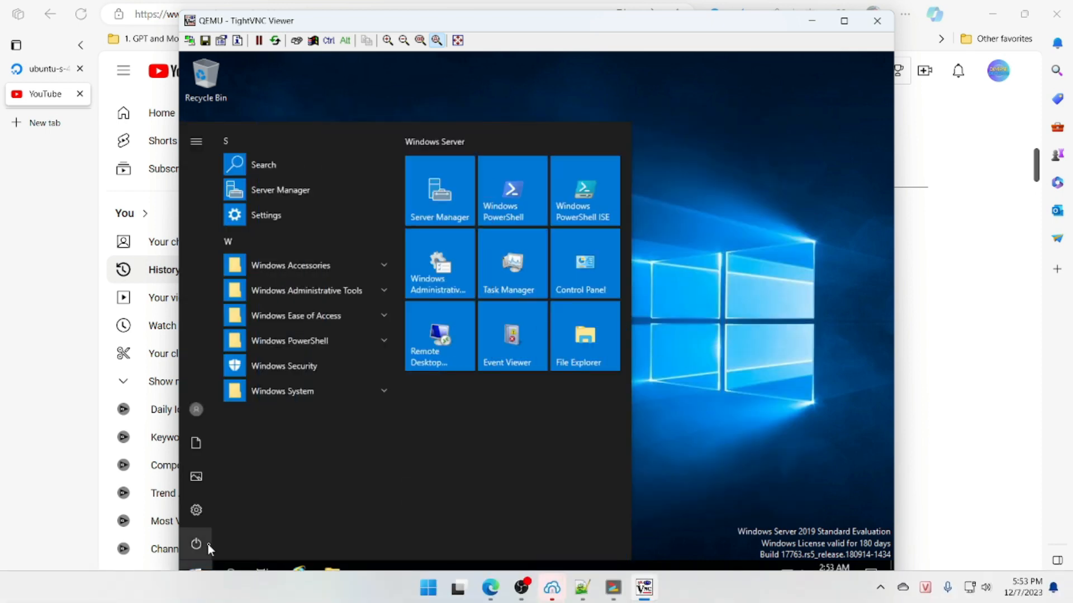
pyautogui.click(208, 544)
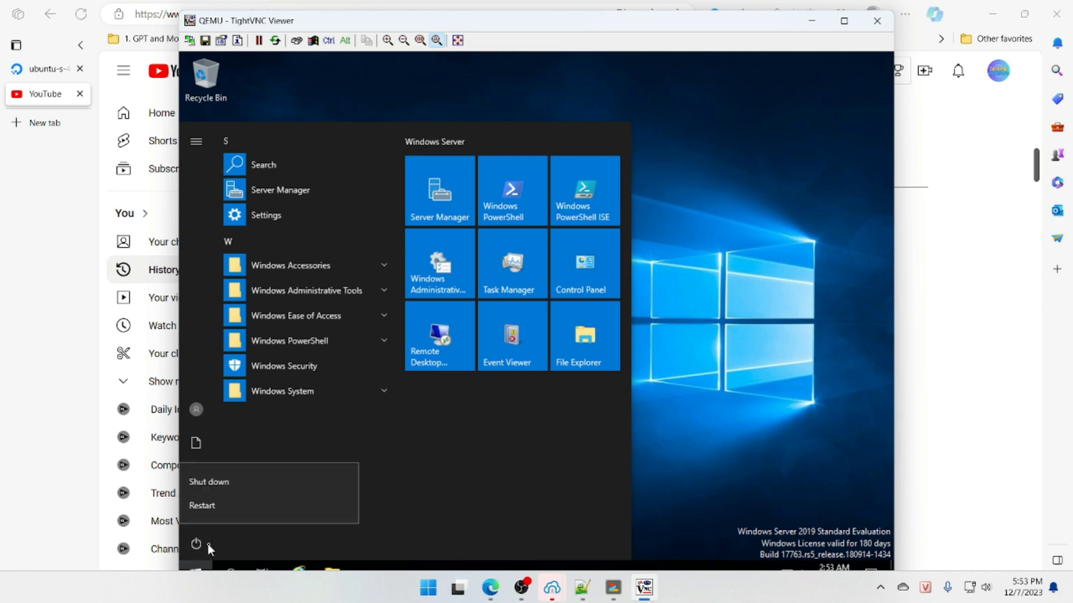
pyautogui.click(232, 489)
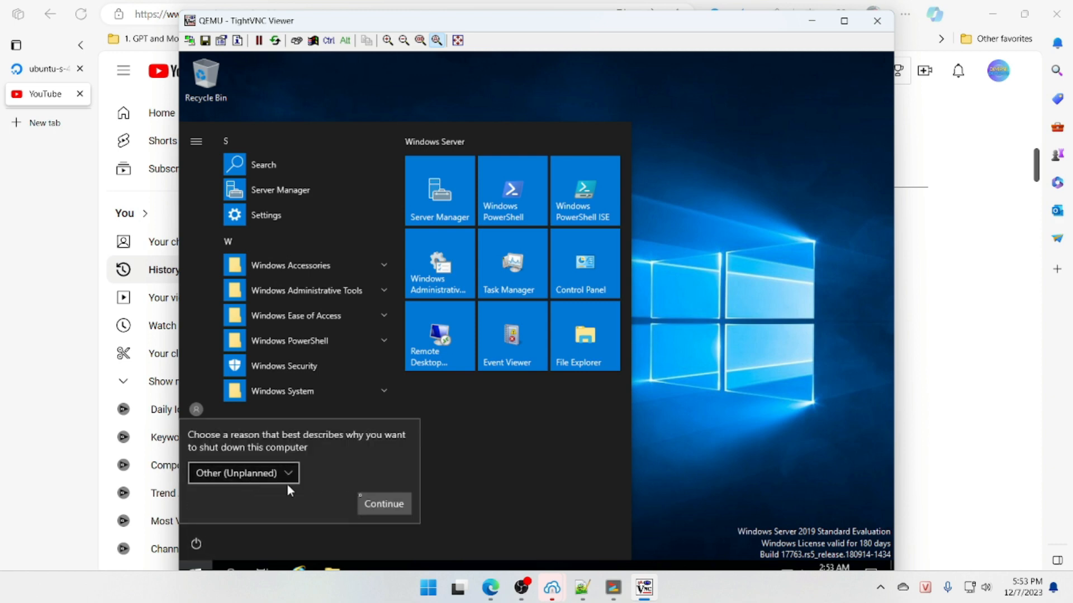
pyautogui.click(379, 509)
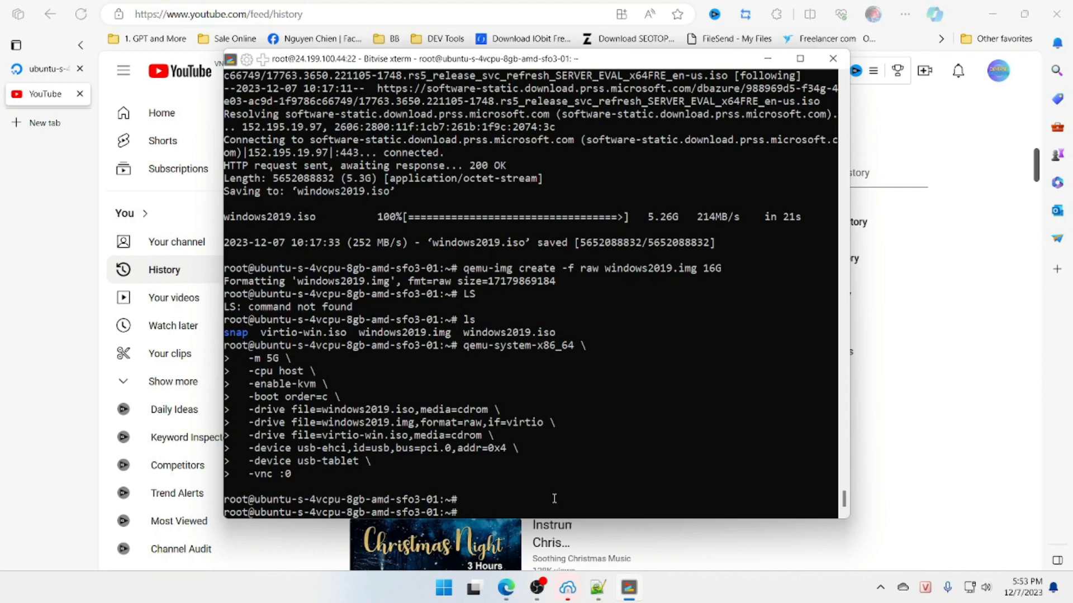
# Clear the terminal and insert status=progress after windows2019.img on Guide.txt line 65
pyautogui.write('clear')
pyautogui.press('Return')
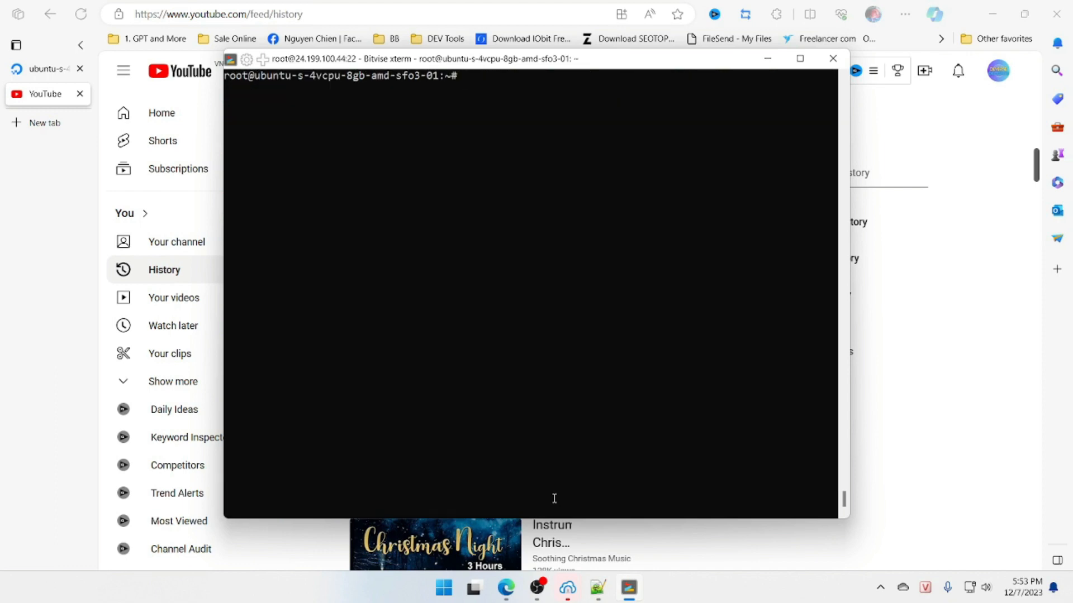
pyautogui.click(597, 588)
pyautogui.scroll(-4, 731, 382)
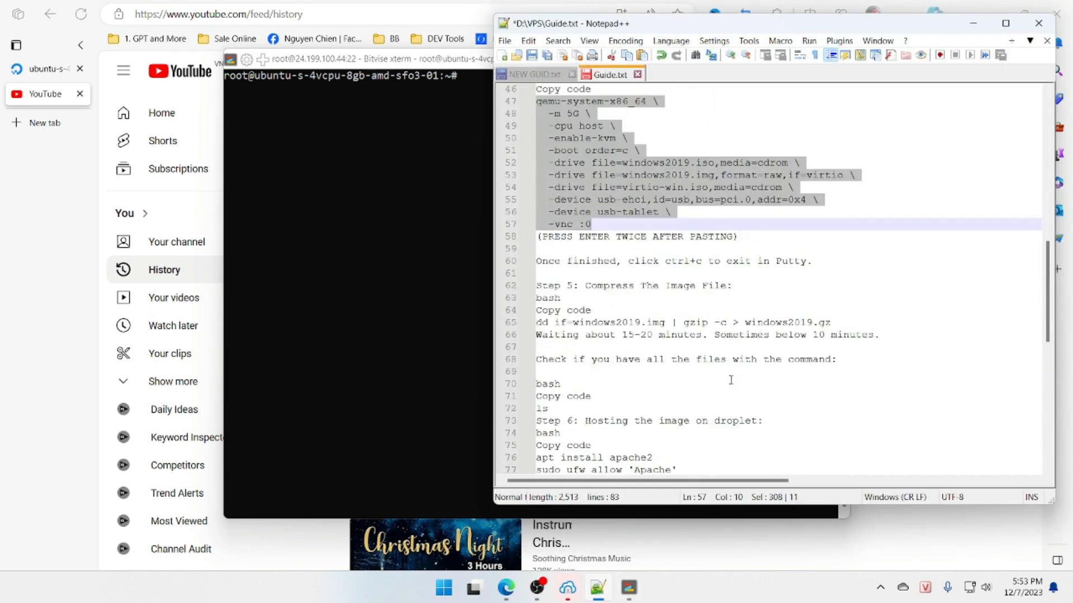
pyautogui.click(834, 322)
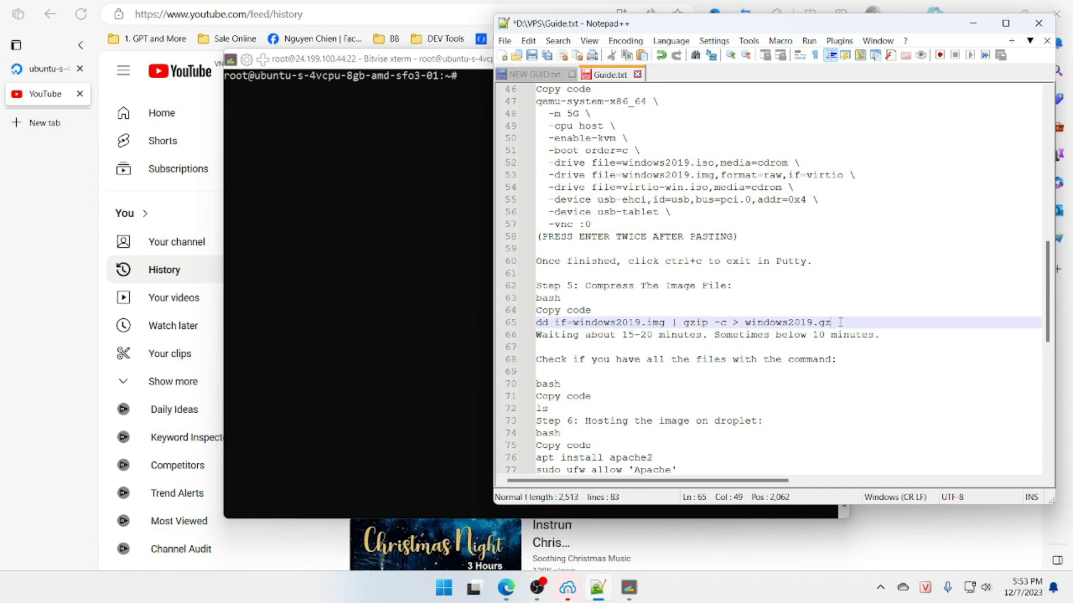
pyautogui.moveTo(839, 322); pyautogui.dragTo(528, 326)
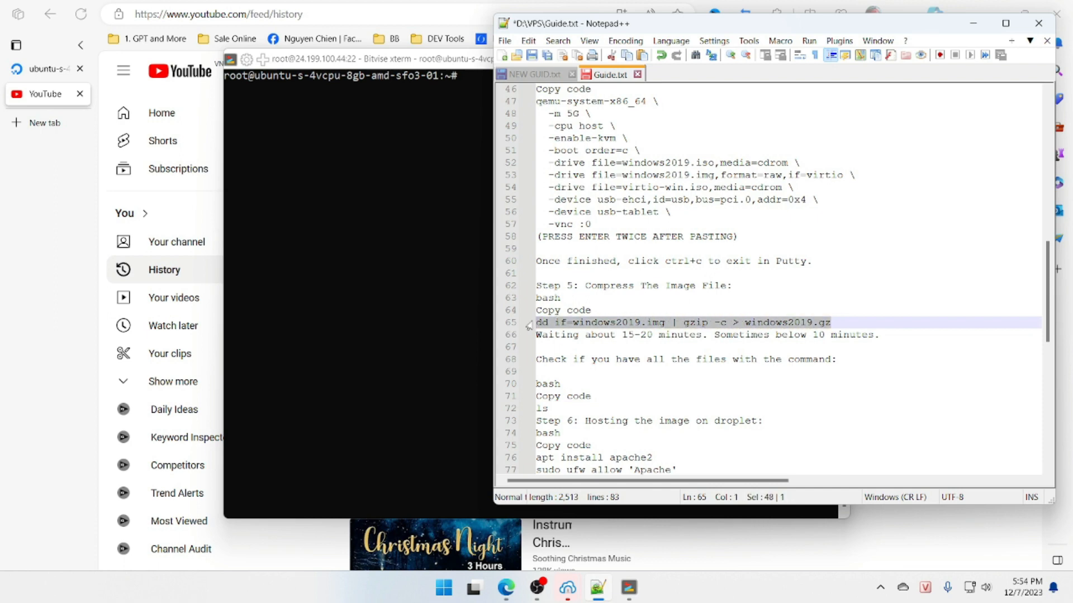
pyautogui.click(673, 323)
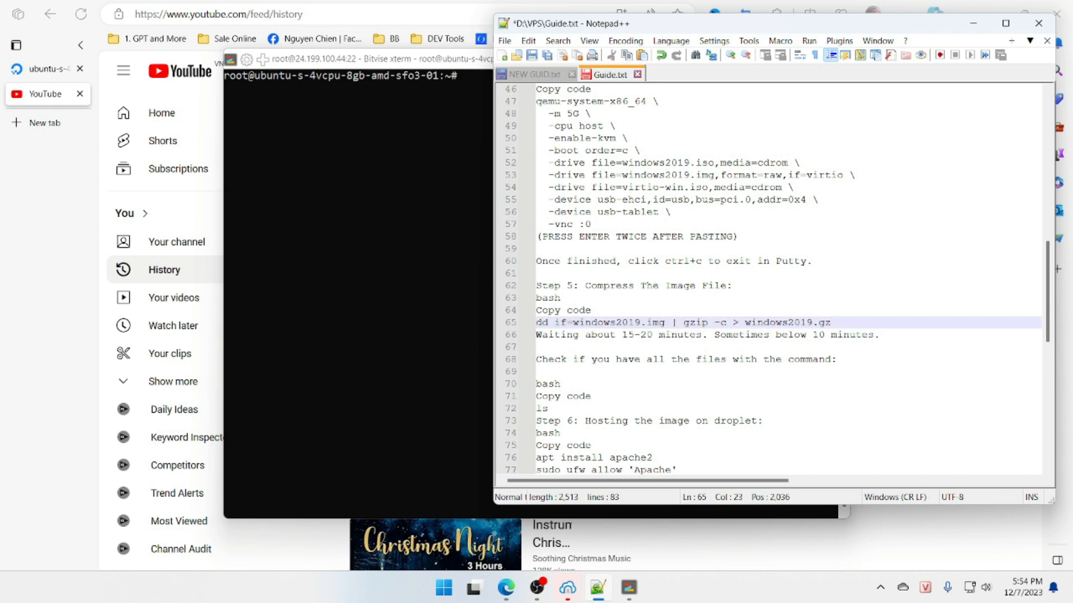
pyautogui.write('status')
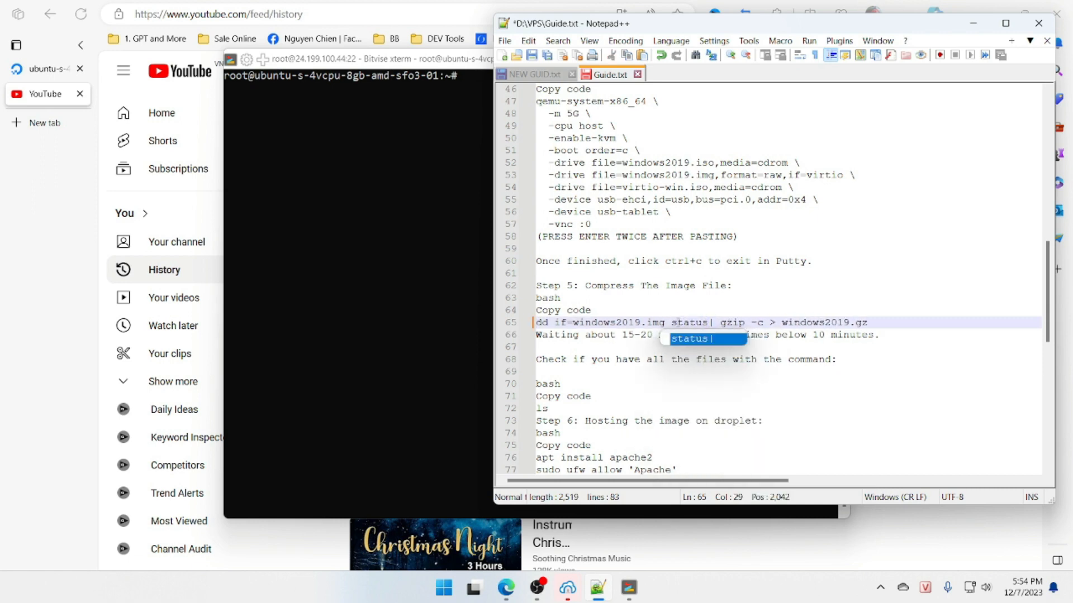
pyautogui.write('=')
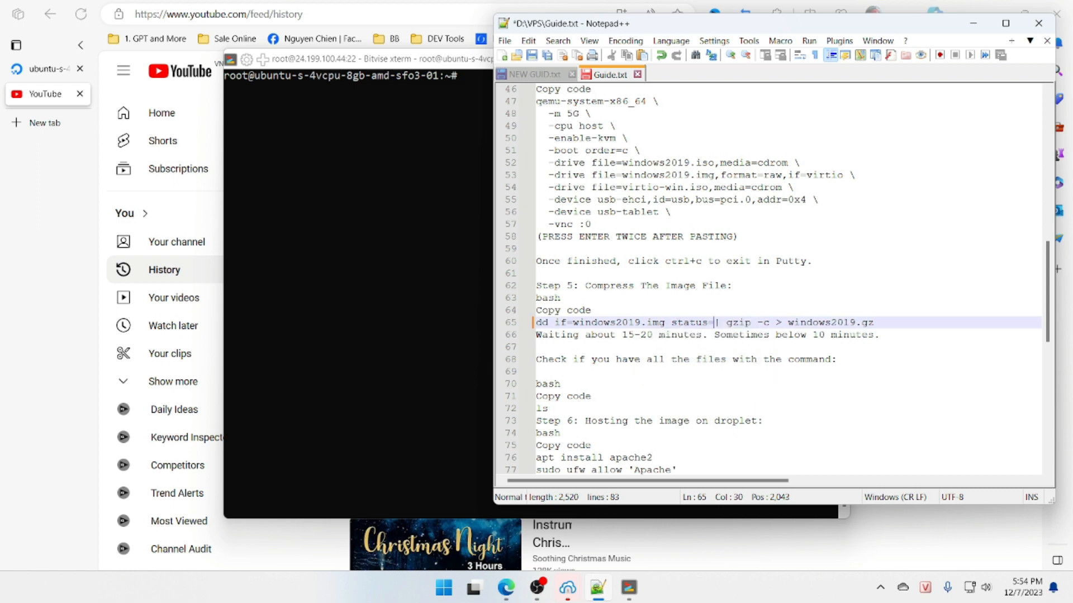
pyautogui.write('pro')
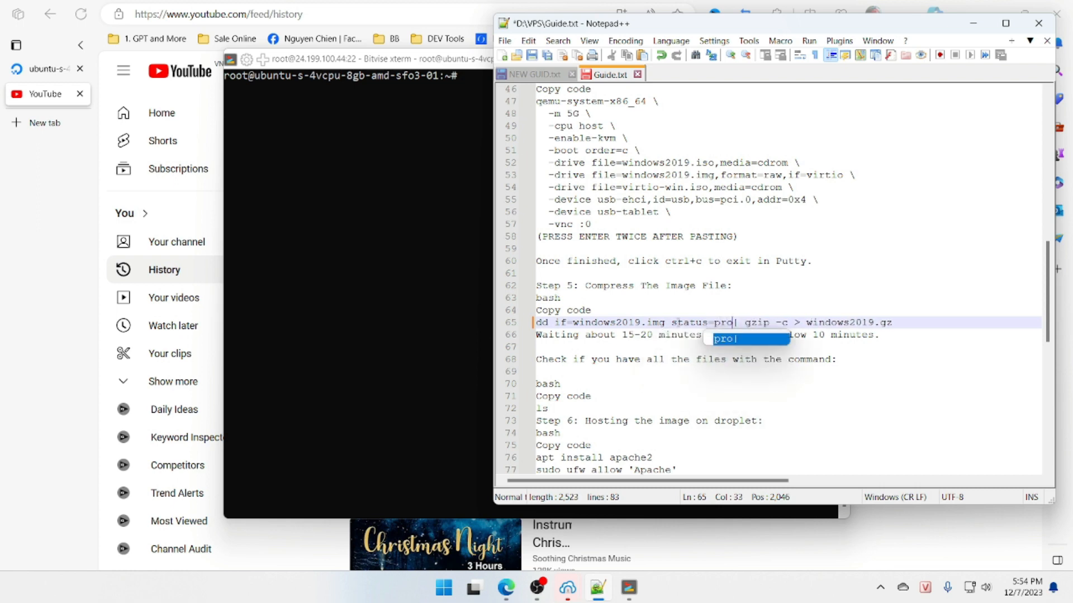
pyautogui.write('r')
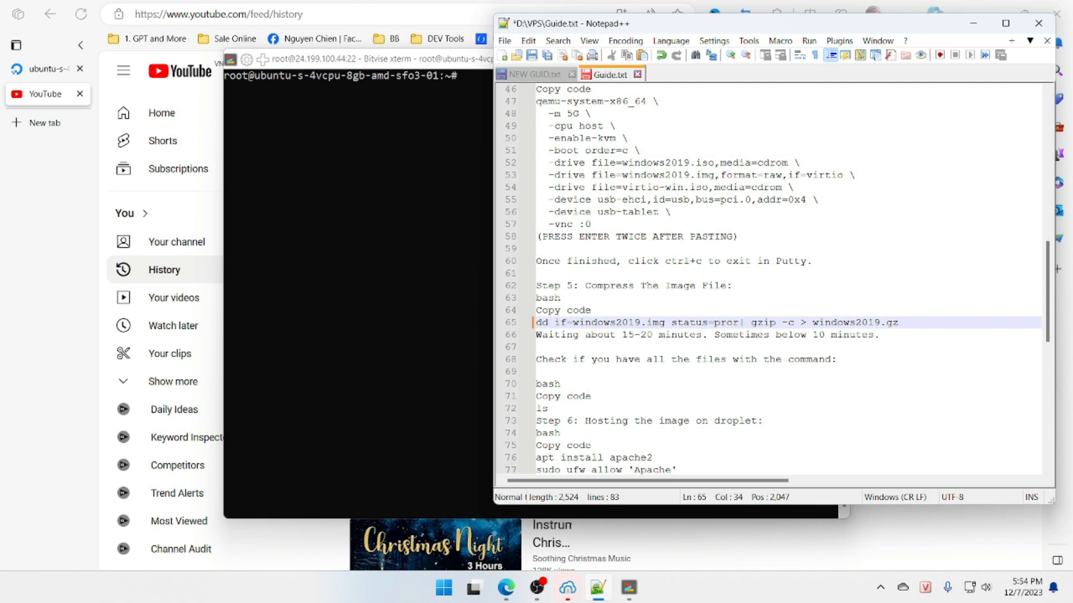
pyautogui.press('BackSpace')
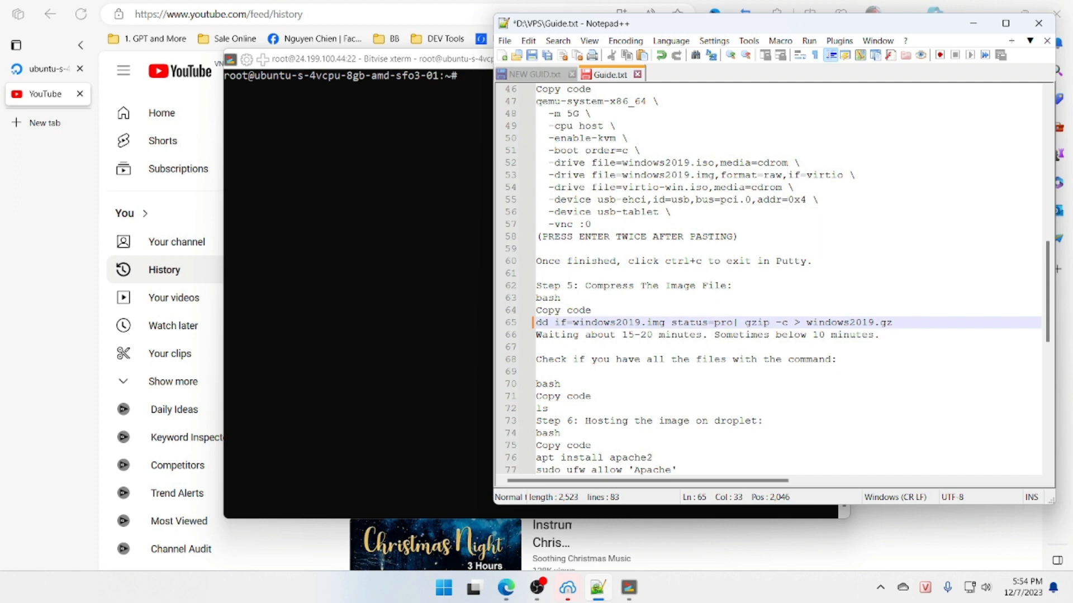
pyautogui.write('gre')
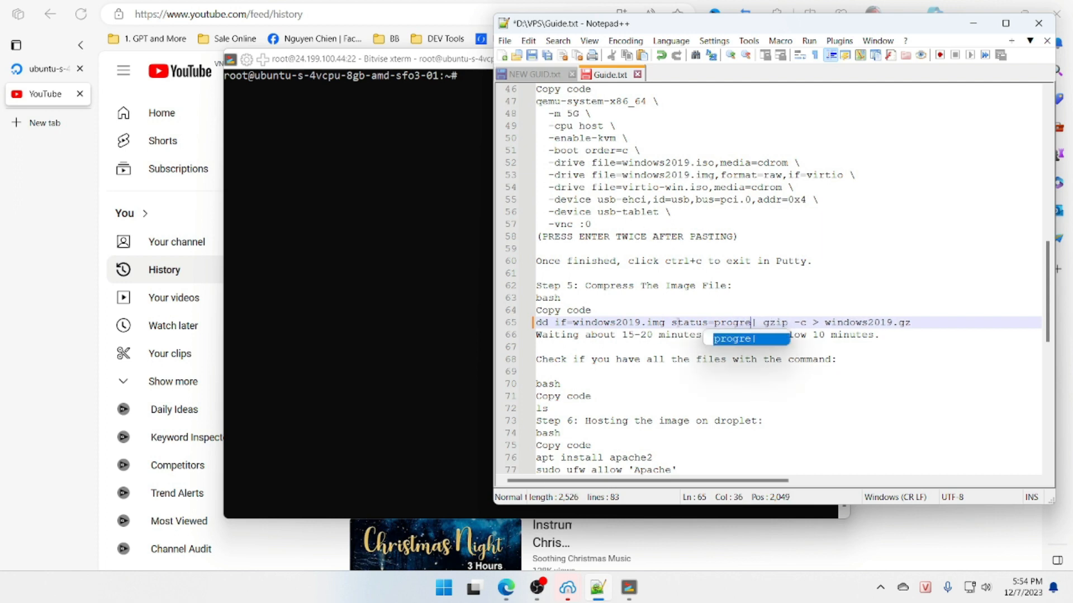
pyautogui.write('ss')
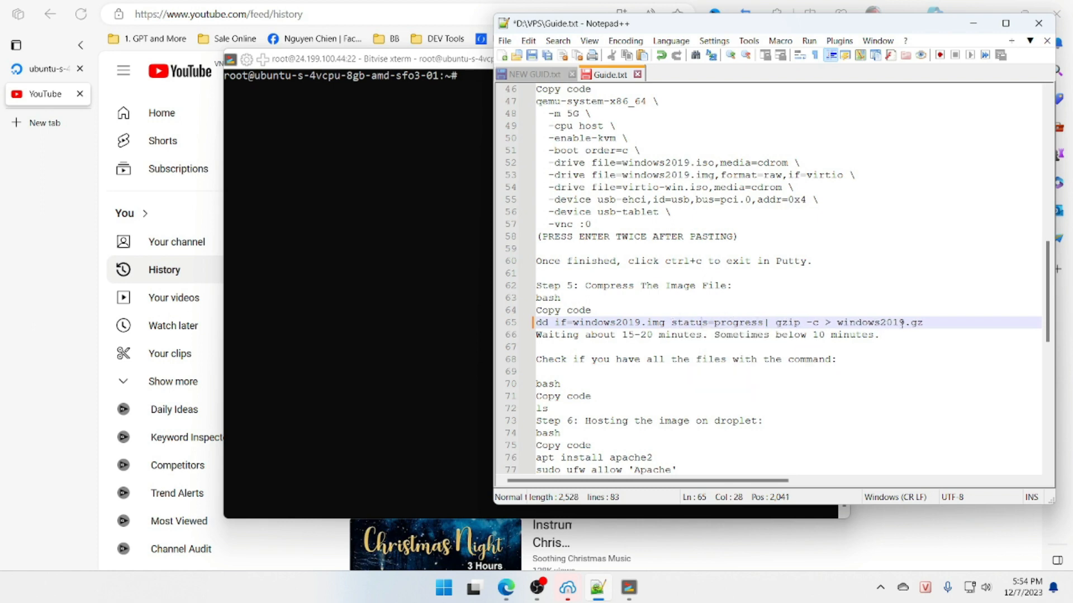
# Copy the edited dd compression command and run it in the droplet terminal
pyautogui.moveTo(926, 322); pyautogui.dragTo(531, 323)
pyautogui.rightClick(544, 322)
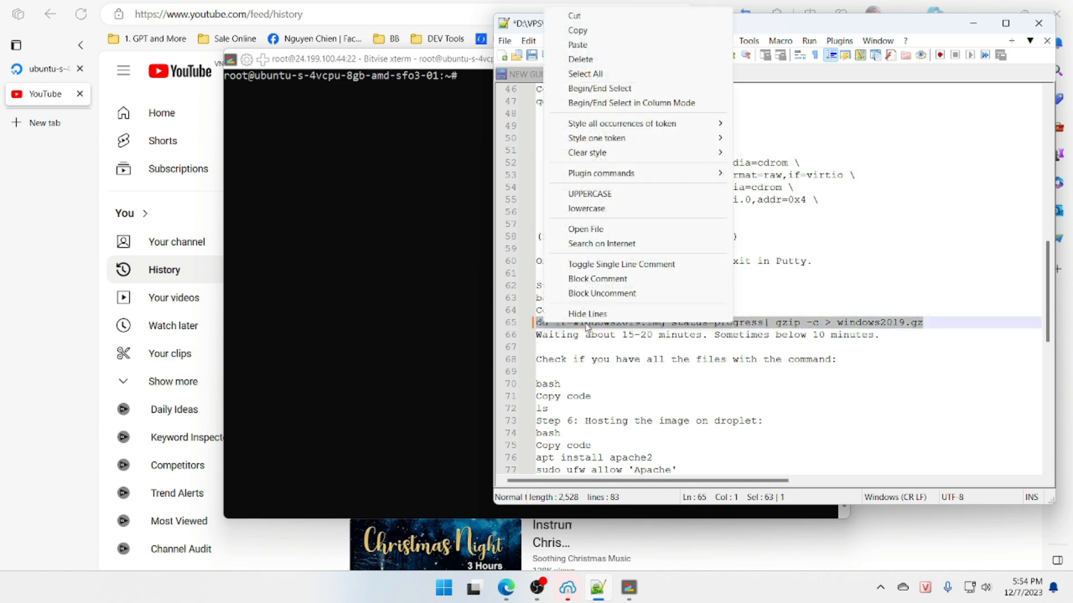
pyautogui.click(604, 30)
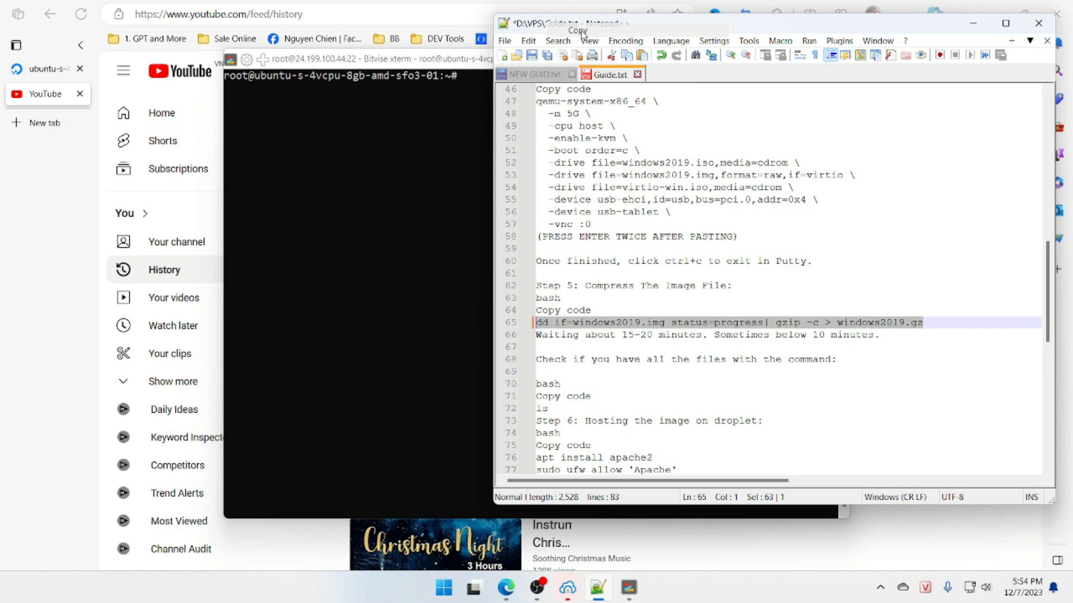
pyautogui.click(318, 207)
pyautogui.rightClick(318, 207)
pyautogui.press('Return')
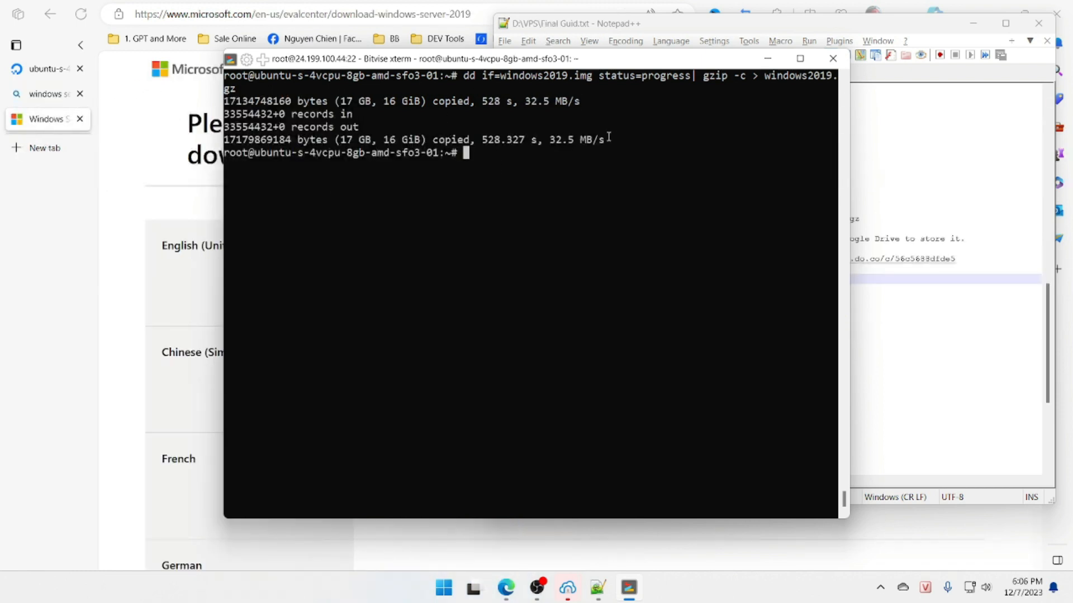
# Copy the dd completion summary, run ls, and select windows2019.gz in the listing
pyautogui.moveTo(607, 138); pyautogui.dragTo(247, 141)
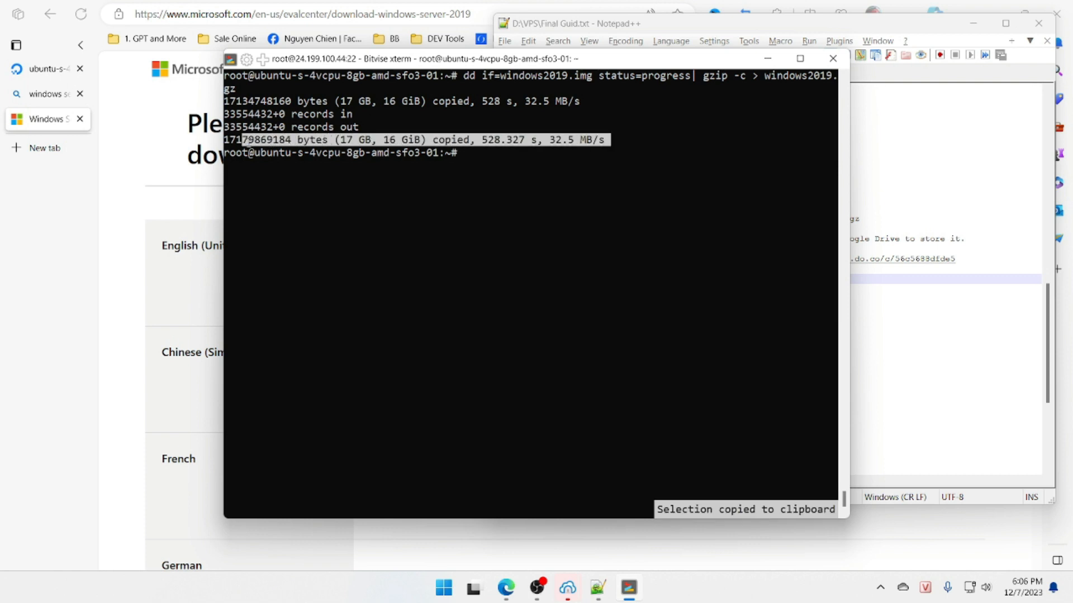
pyautogui.click(473, 160)
pyautogui.write('ls')
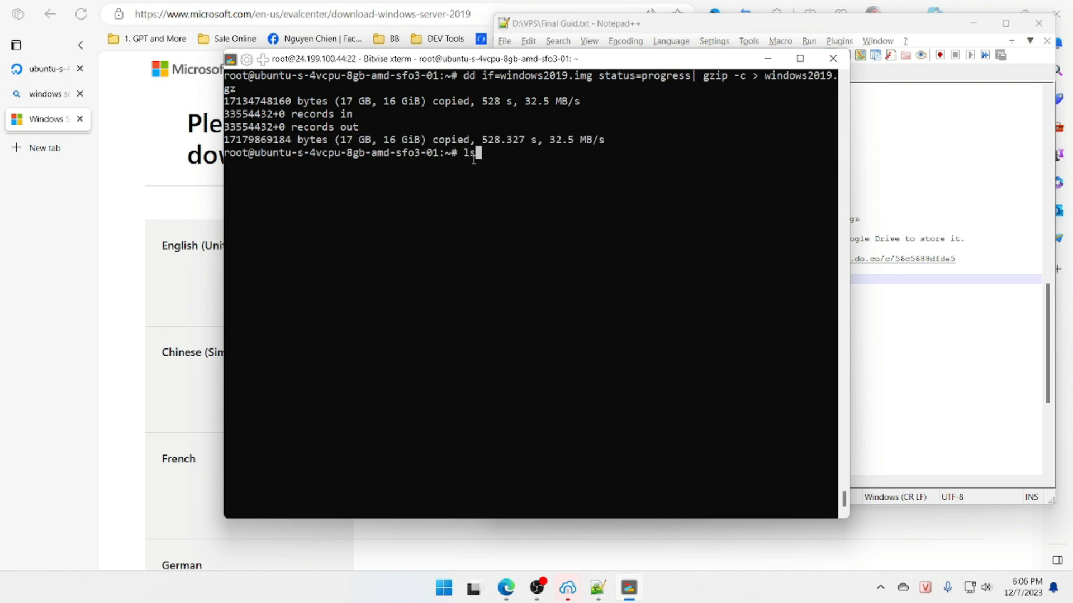
pyautogui.press('Return')
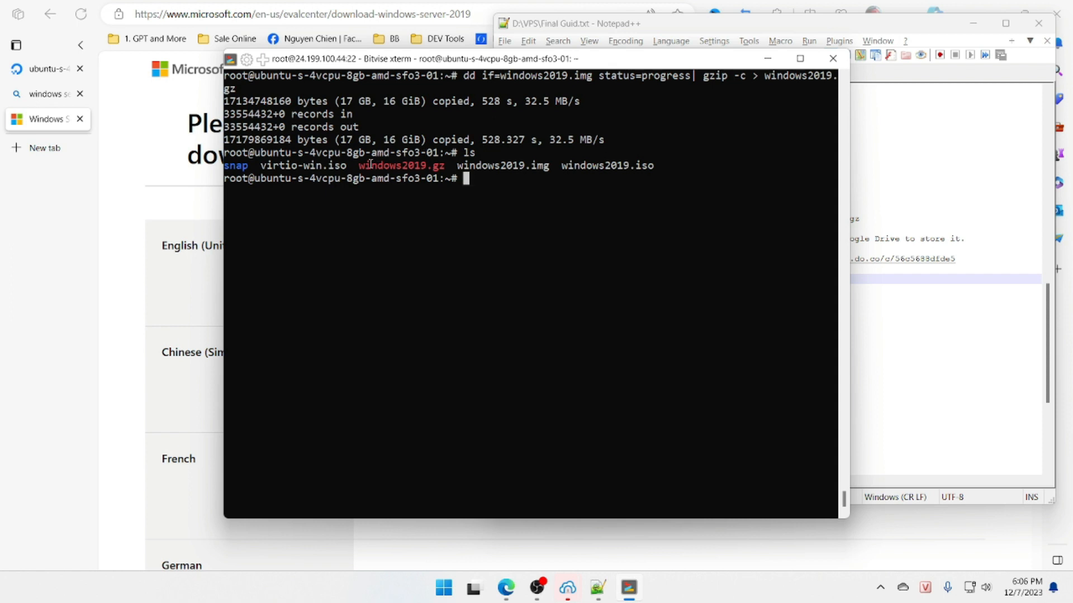
pyautogui.moveTo(359, 166); pyautogui.dragTo(445, 166)
# Run apt install apache2 on the droplet and answer y to install the packages
pyautogui.click(964, 337)
pyautogui.scroll(2, 759, 177)
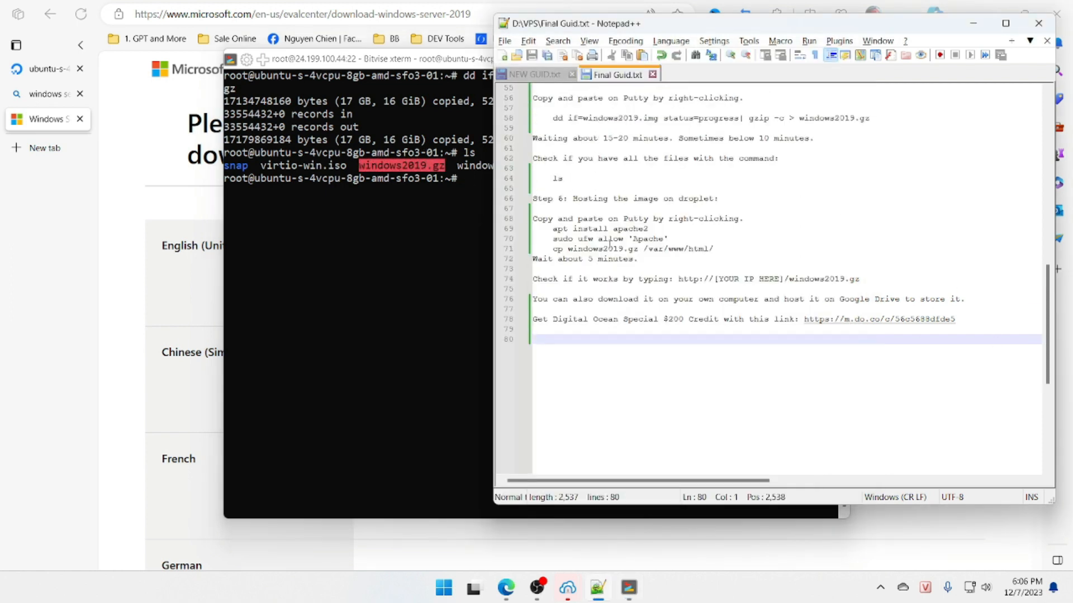
pyautogui.moveTo(658, 233); pyautogui.dragTo(555, 237)
pyautogui.hotkey('ctrl', 'c')
pyautogui.click(400, 268)
pyautogui.rightClick(399, 267)
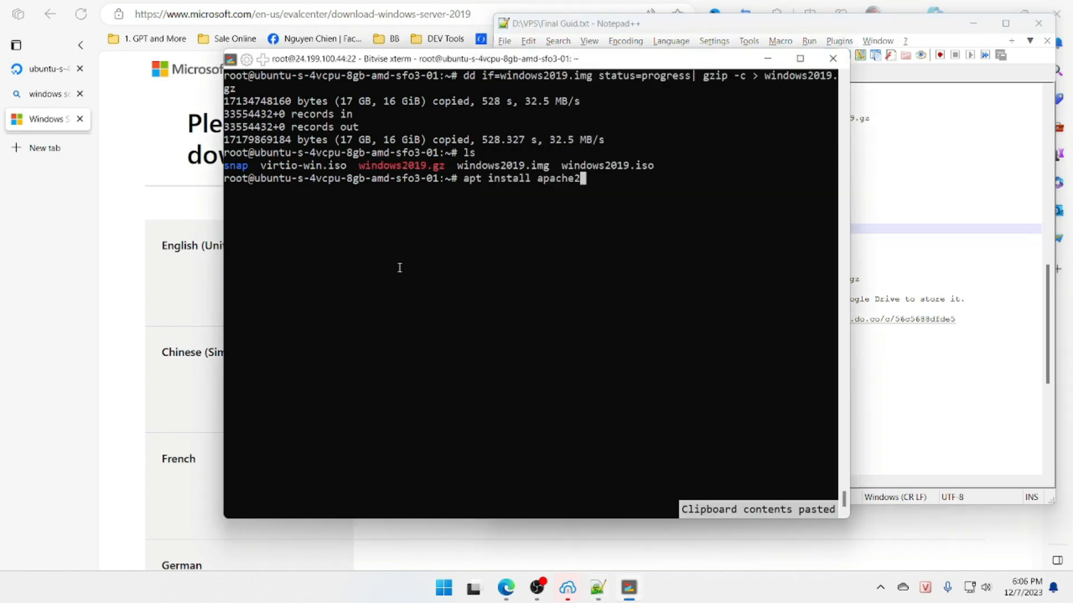
pyautogui.press('Return')
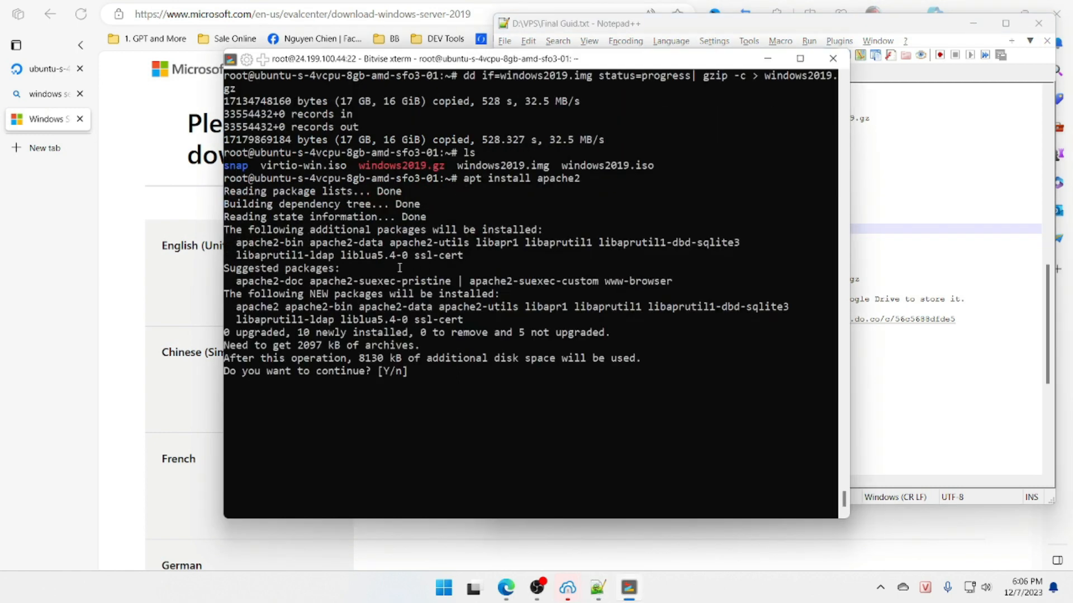
pyautogui.write('y')
pyautogui.press('Return')
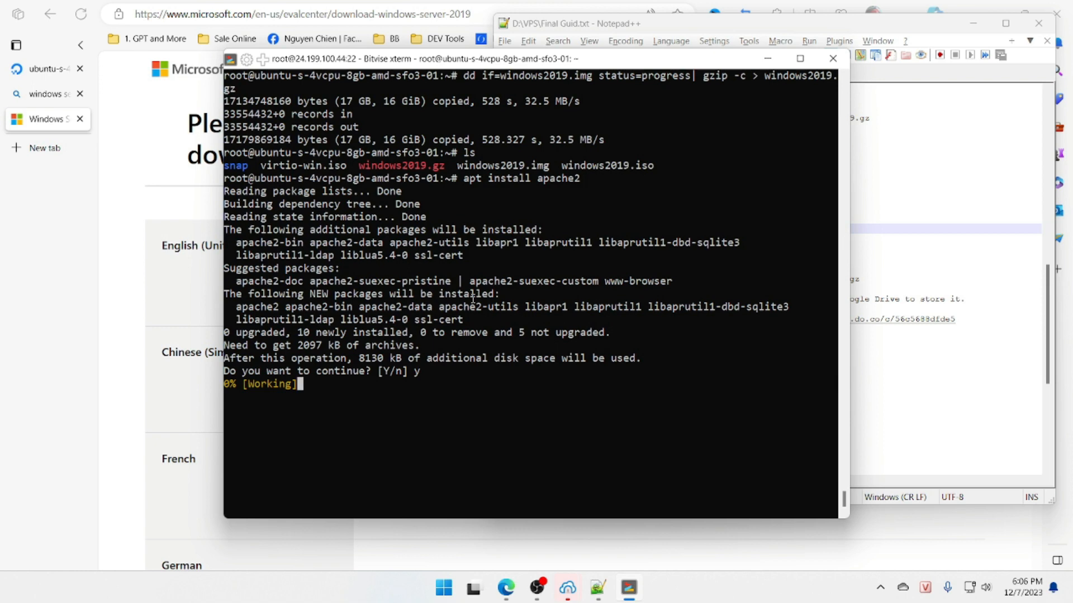
# Copy sudo ufw allow 'Apache', confirm the services-restart dialog, and paste the command
pyautogui.click(967, 219)
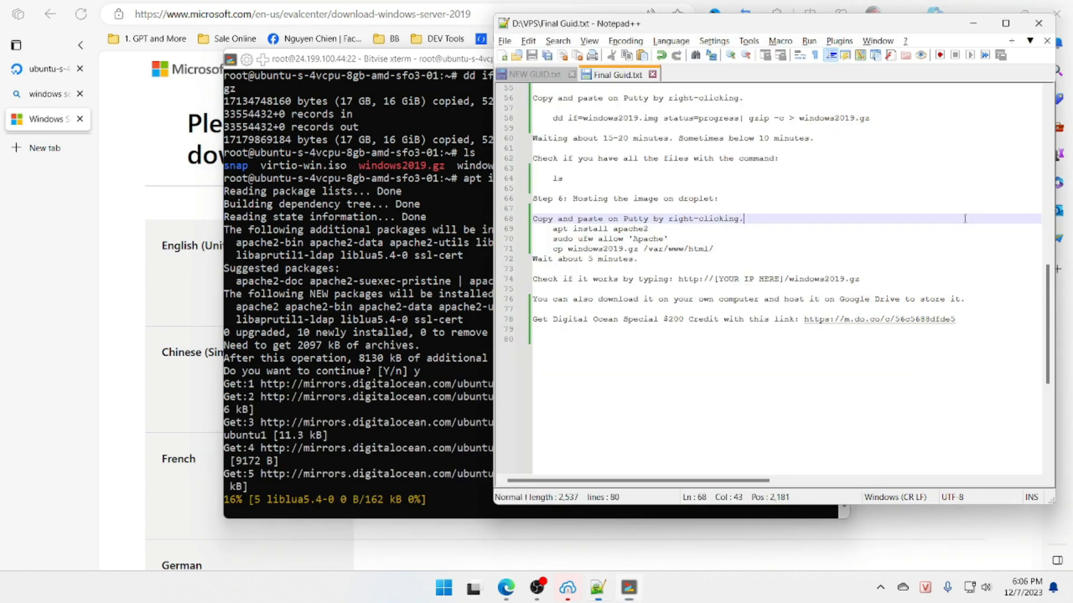
pyautogui.moveTo(668, 238); pyautogui.dragTo(553, 239)
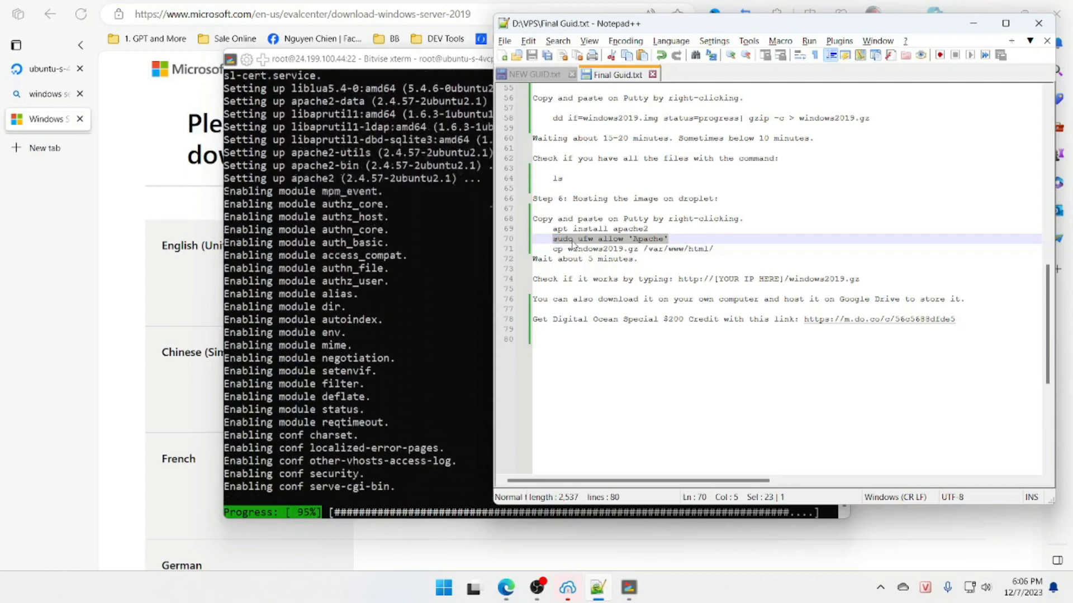
pyautogui.rightClick(592, 246)
pyautogui.click(609, 264)
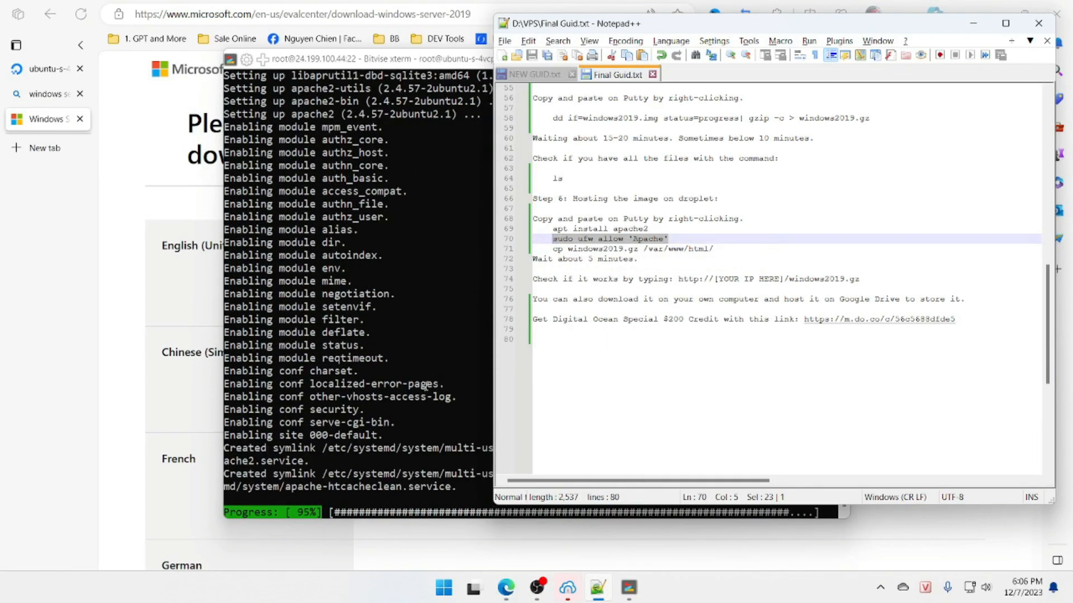
pyautogui.click(438, 375)
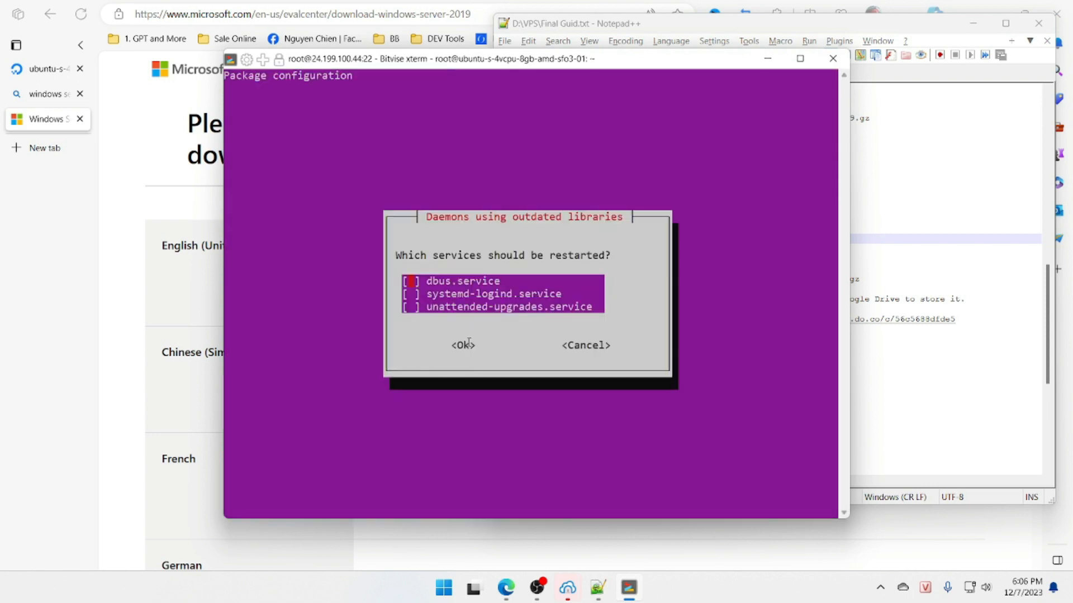
pyautogui.press('Tab')
pyautogui.press('Return')
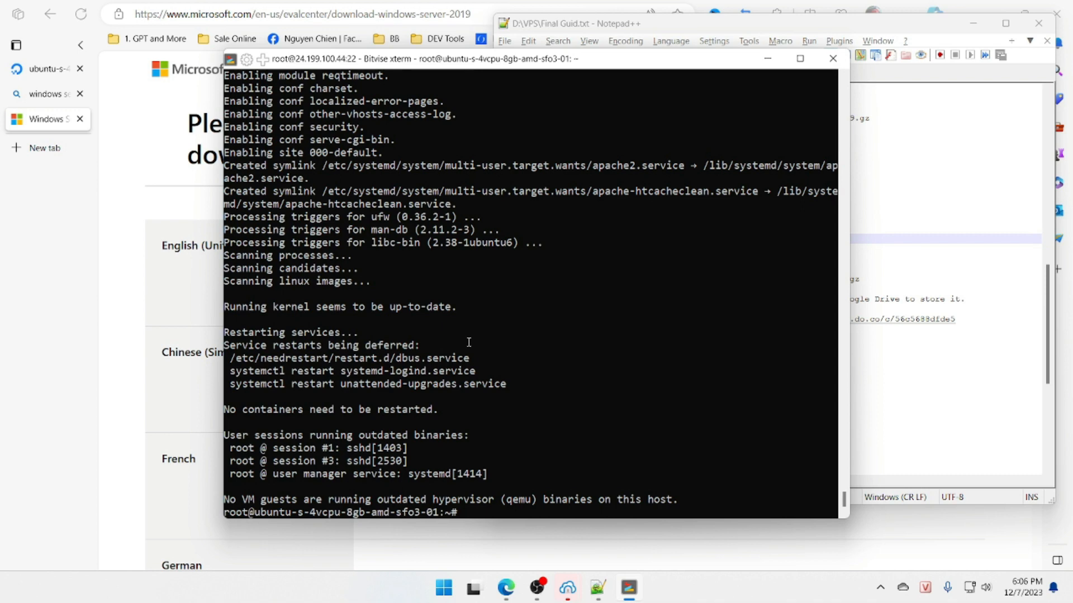
pyautogui.rightClick(469, 342)
# Apply the ufw 'Apache' rule and run cp windows2019.gz /var/www/html/
pyautogui.press('Return')
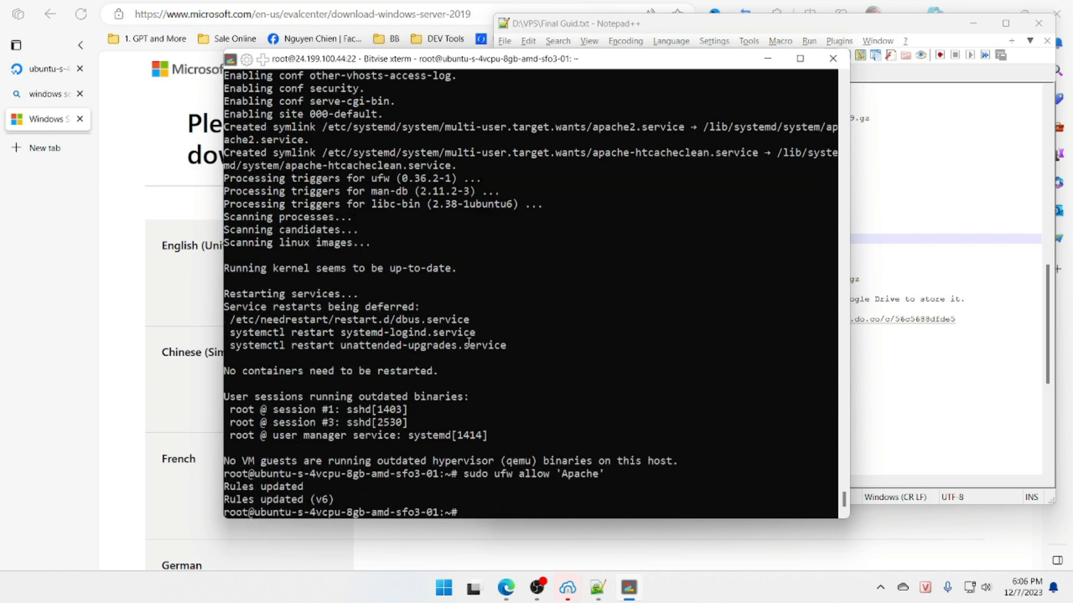
pyautogui.hotkey('alt', 'Tab')
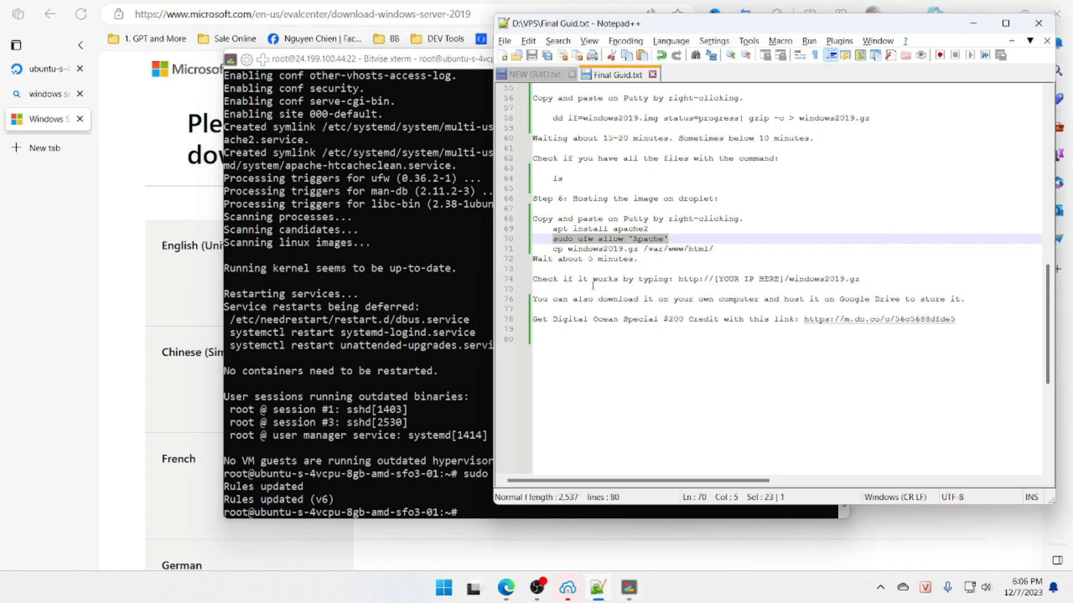
pyautogui.moveTo(715, 250); pyautogui.dragTo(549, 248)
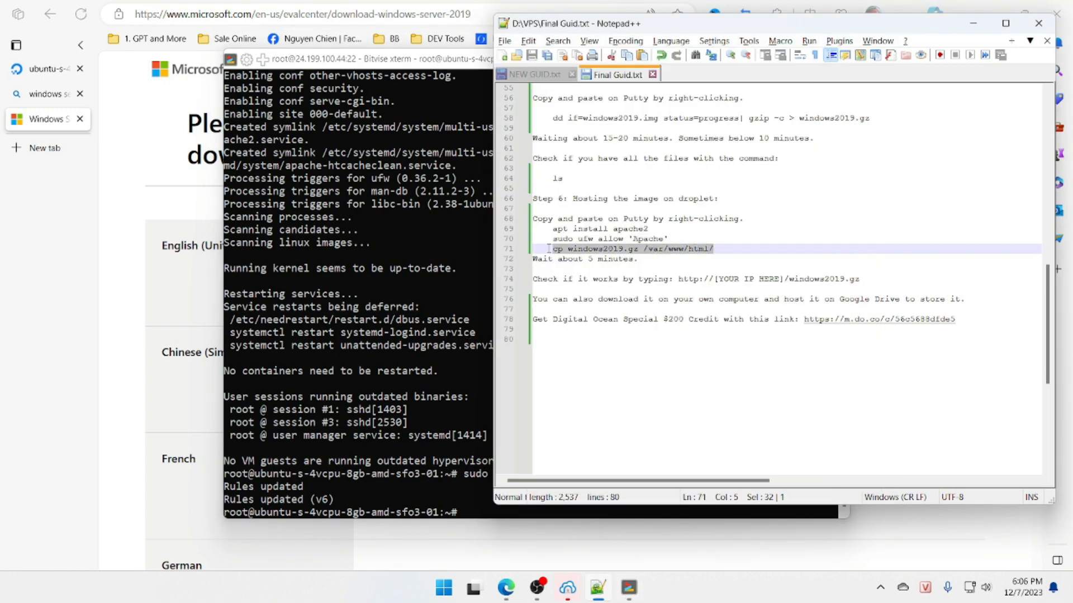
pyautogui.click(474, 511)
pyautogui.rightClick(474, 512)
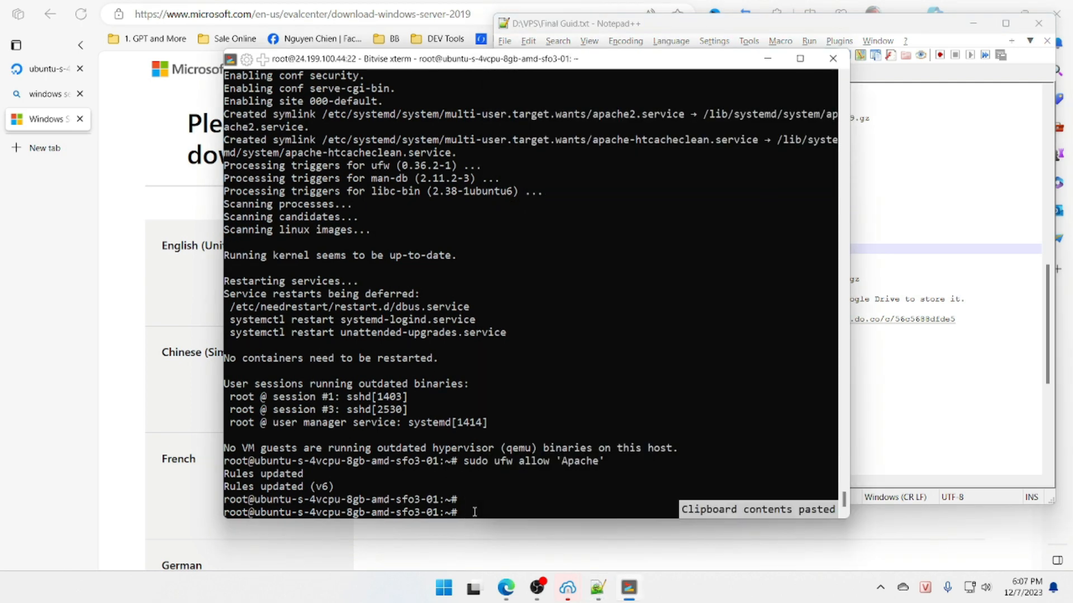
pyautogui.press('Return')
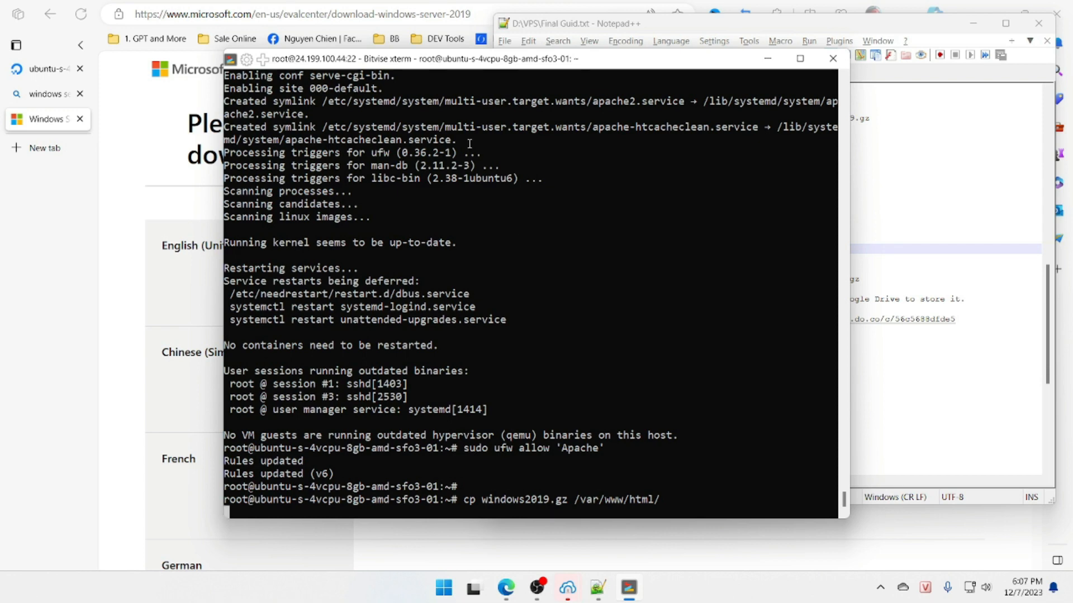
# Copy the droplet's public IPv4 address from DigitalOcean and close the Windows Server tabs
pyautogui.click(130, 124)
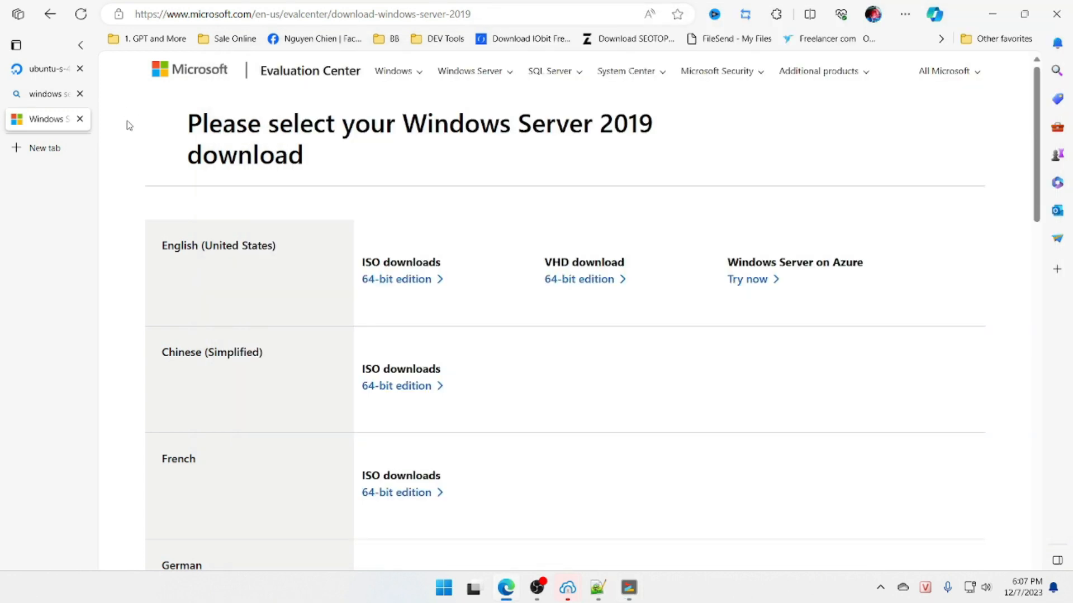
pyautogui.click(337, 20)
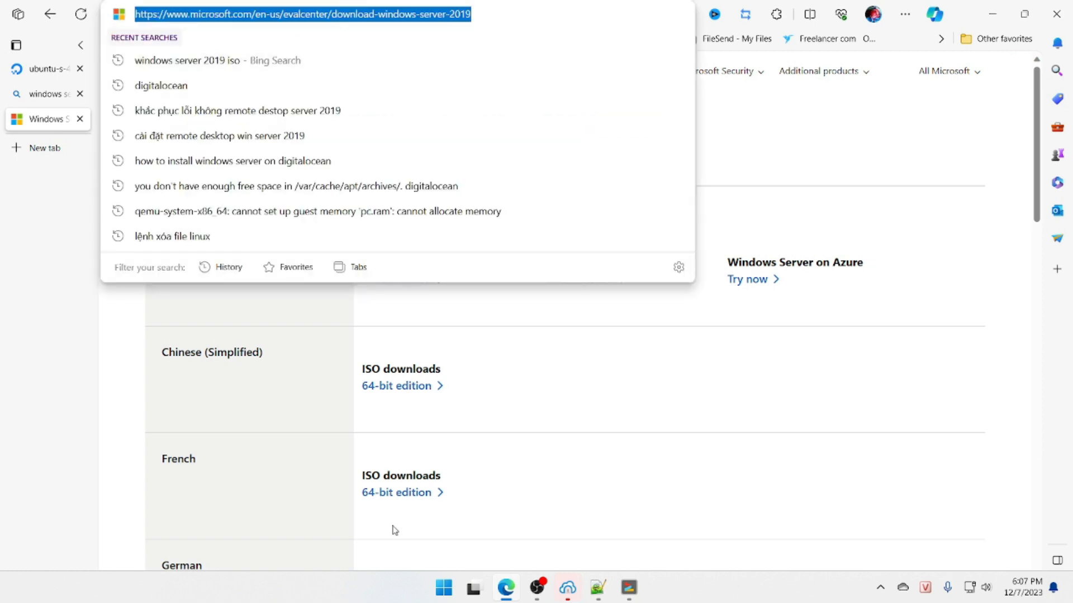
pyautogui.click(43, 69)
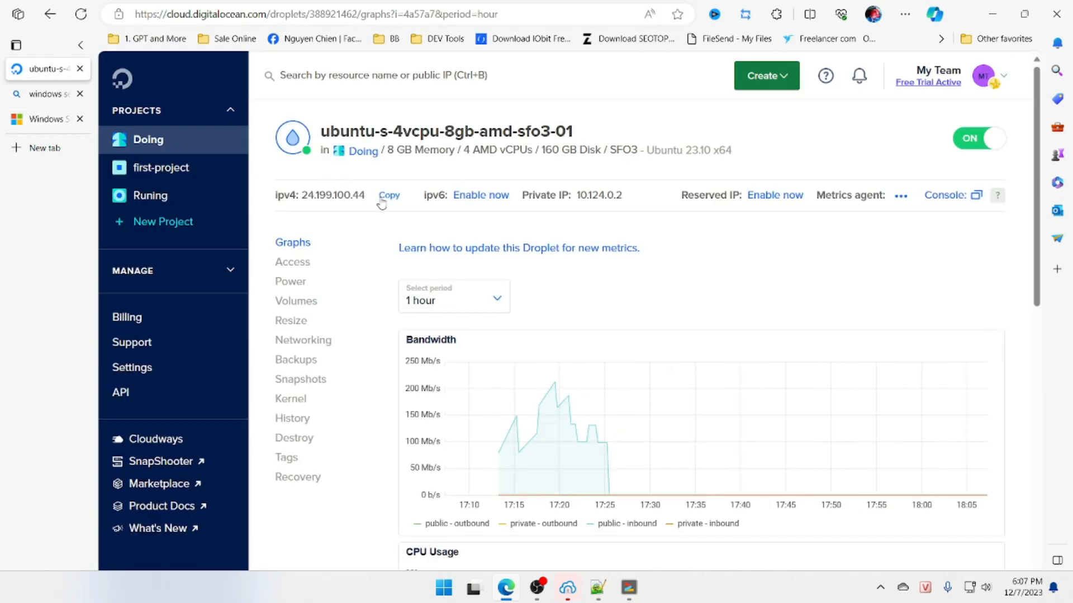
pyautogui.click(384, 200)
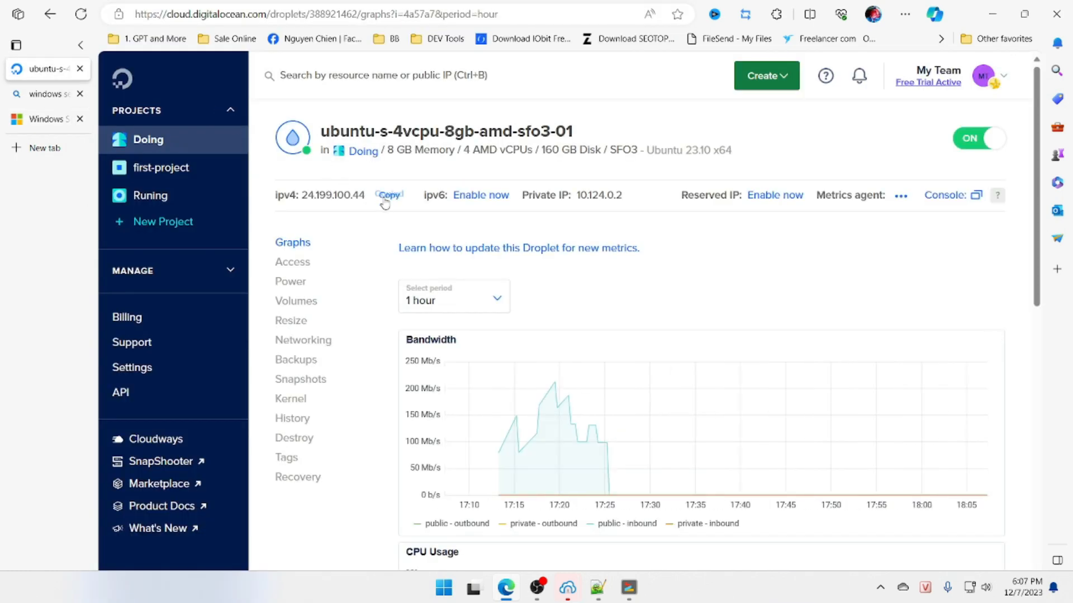
pyautogui.click(80, 94)
pyautogui.click(80, 94)
# Load the droplet IP in a new tab and confirm Apache2's 'It works!' default page
pyautogui.click(61, 100)
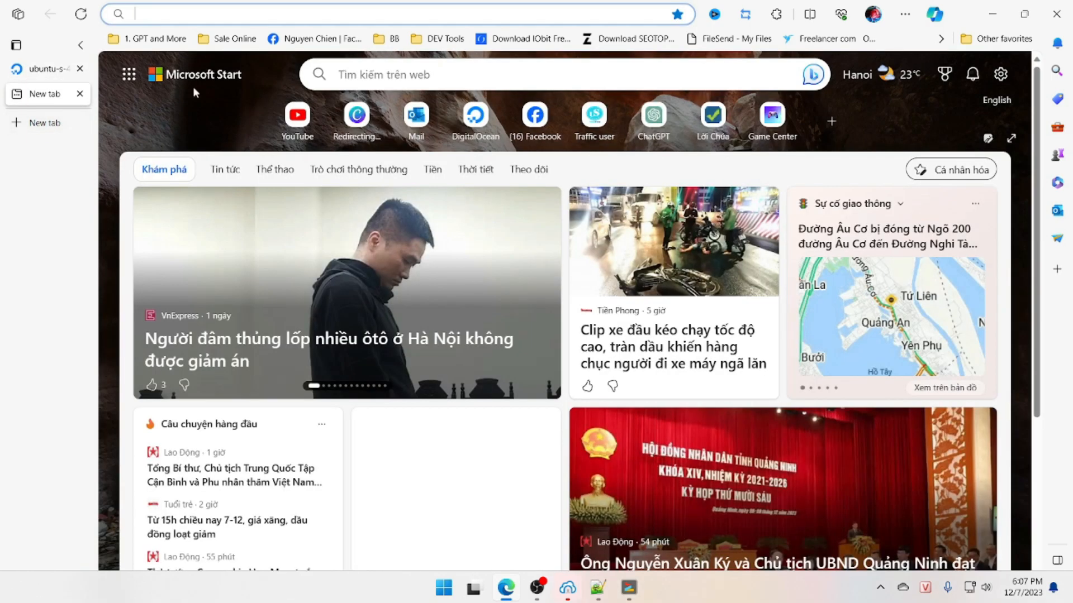
pyautogui.click(235, 13)
pyautogui.write('24.199.100.44')
pyautogui.press('Return')
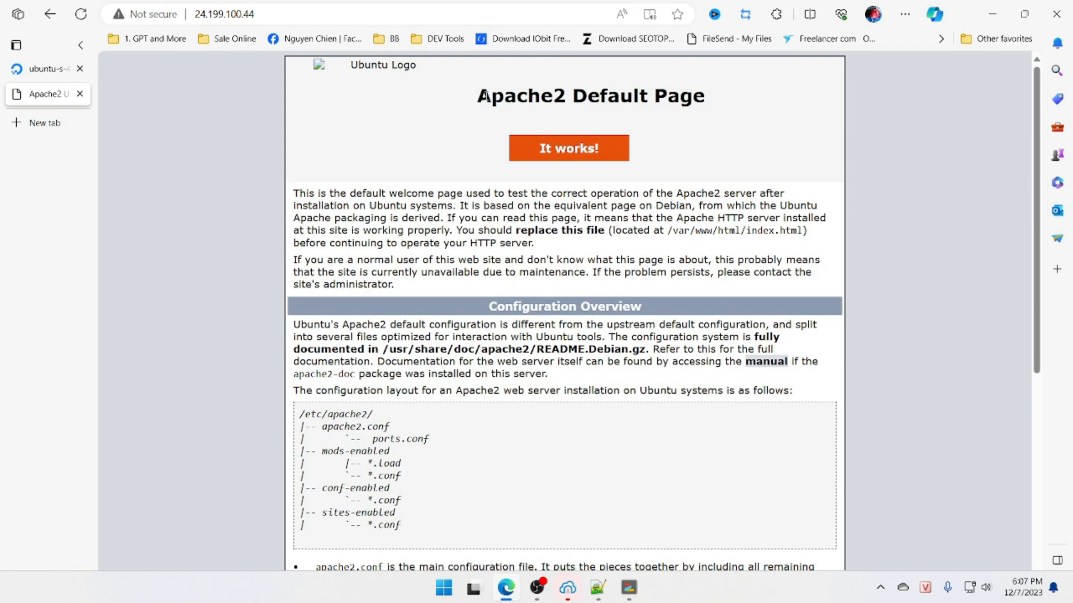
pyautogui.moveTo(475, 96); pyautogui.dragTo(656, 147)
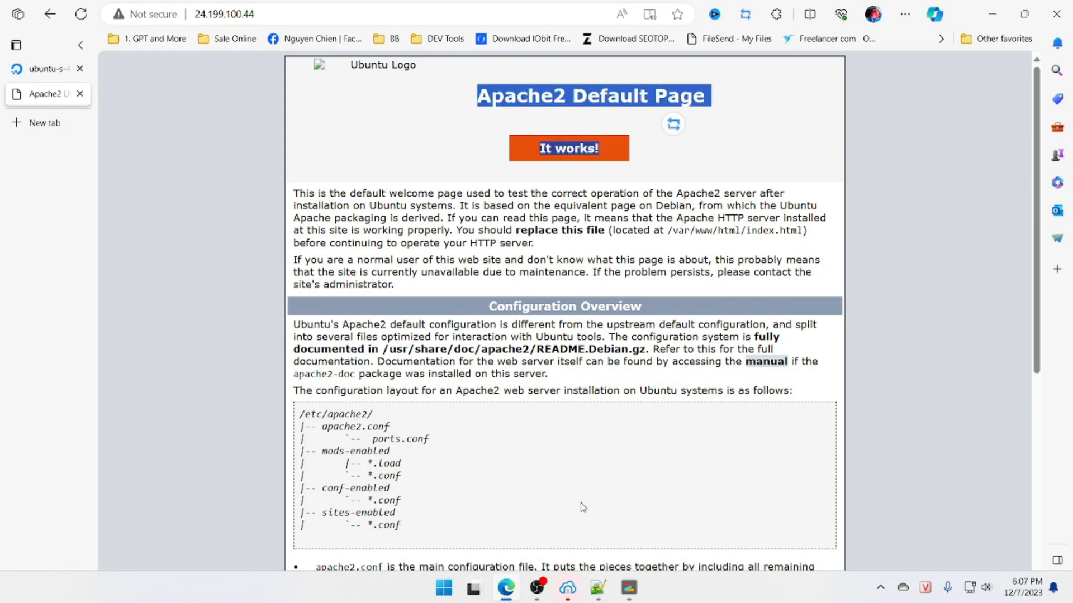
pyautogui.click(629, 588)
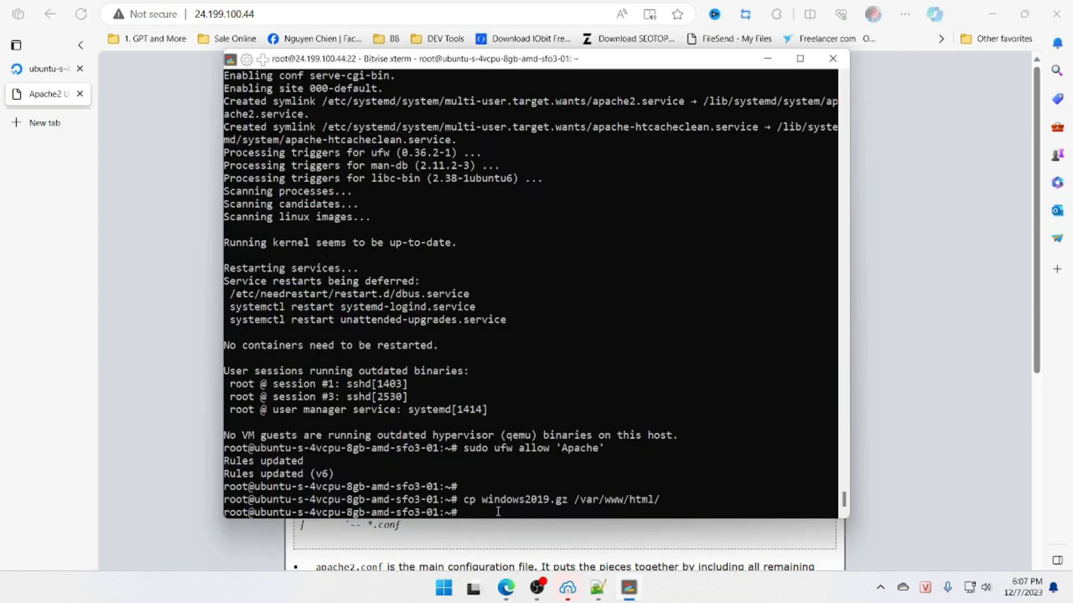
# Check the finished cp command, then copy 'windows2019.gz' from line 71 of Final Guid.txt
pyautogui.moveTo(672, 499); pyautogui.dragTo(226, 499)
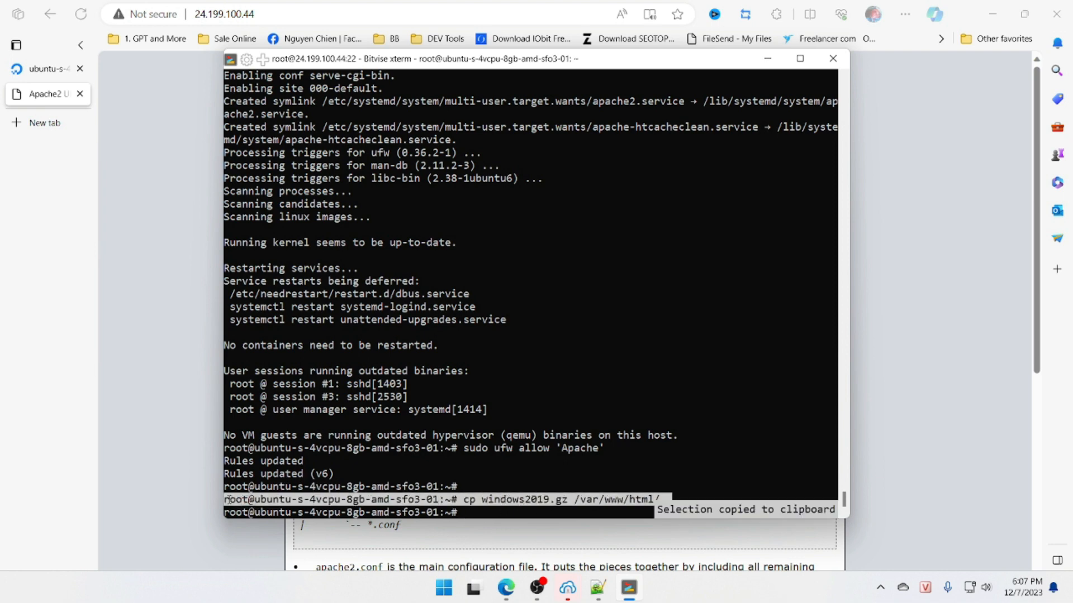
pyautogui.click(600, 487)
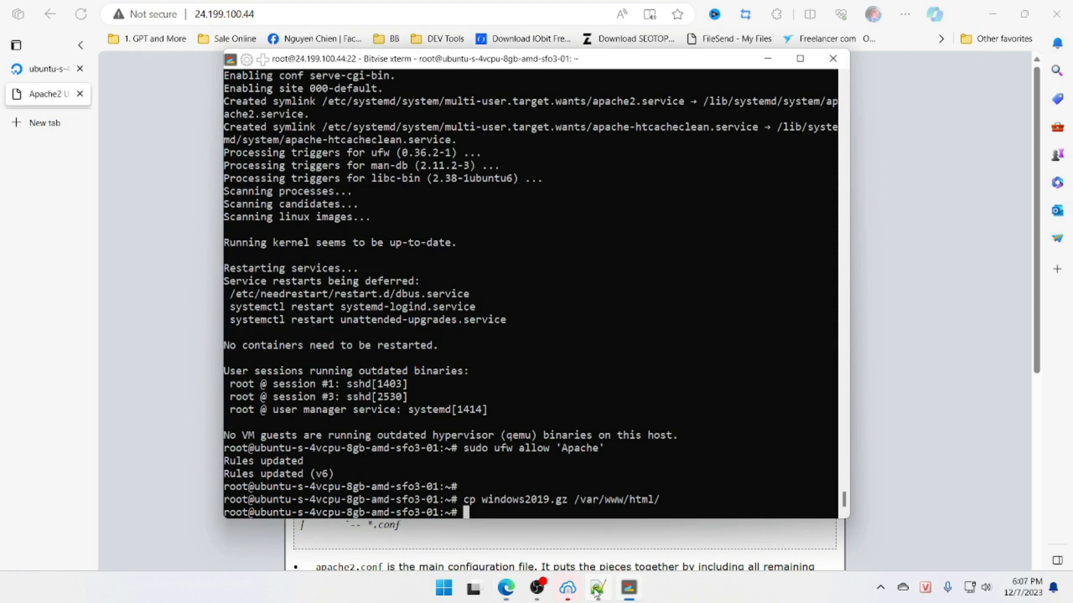
pyautogui.click(597, 587)
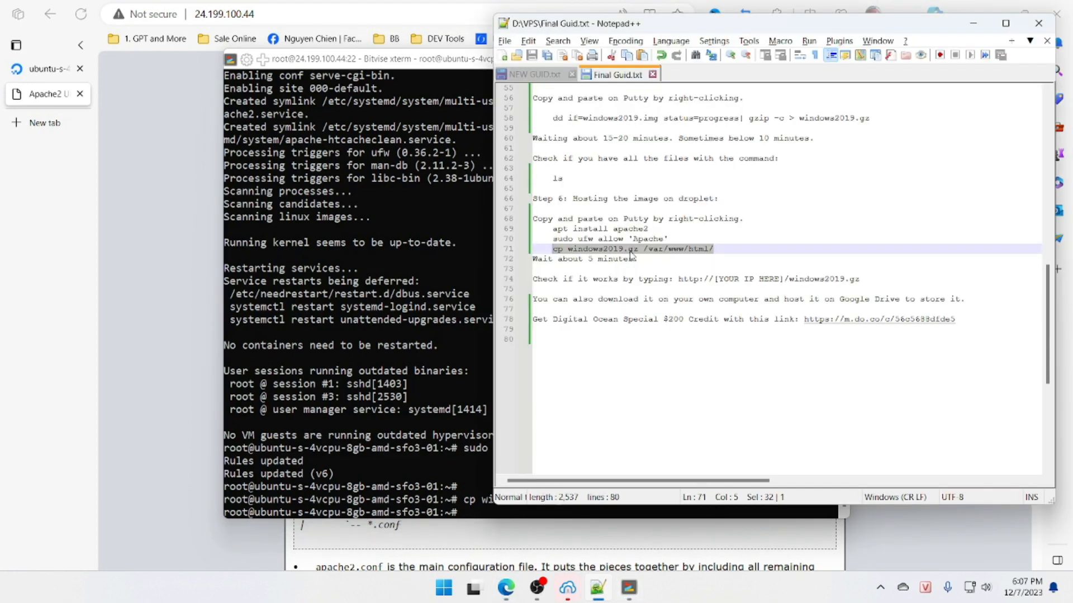
pyautogui.moveTo(637, 248); pyautogui.dragTo(567, 249)
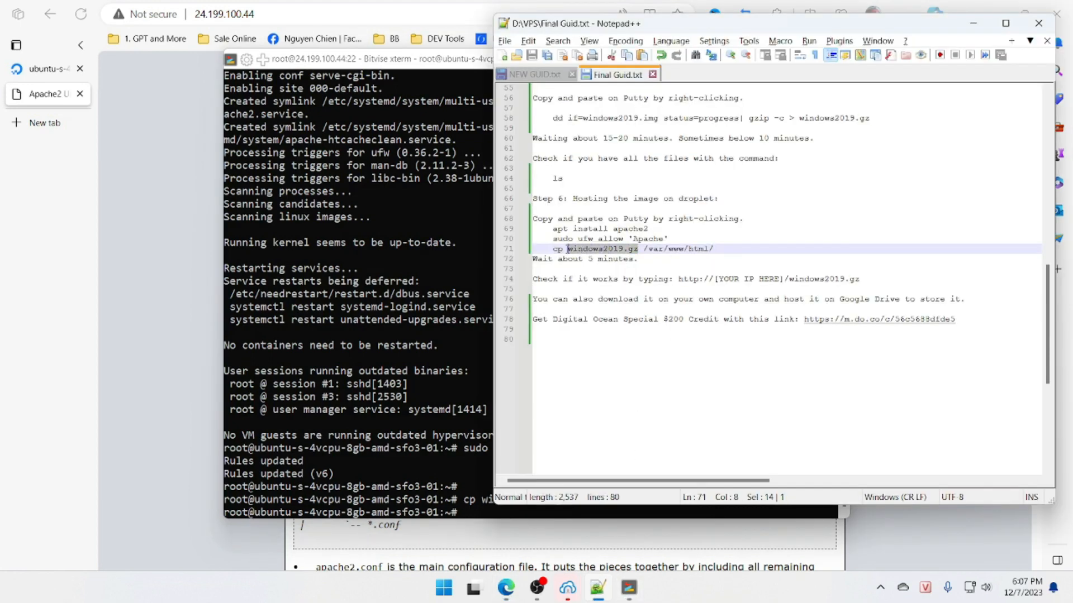
pyautogui.rightClick(567, 249)
pyautogui.click(597, 272)
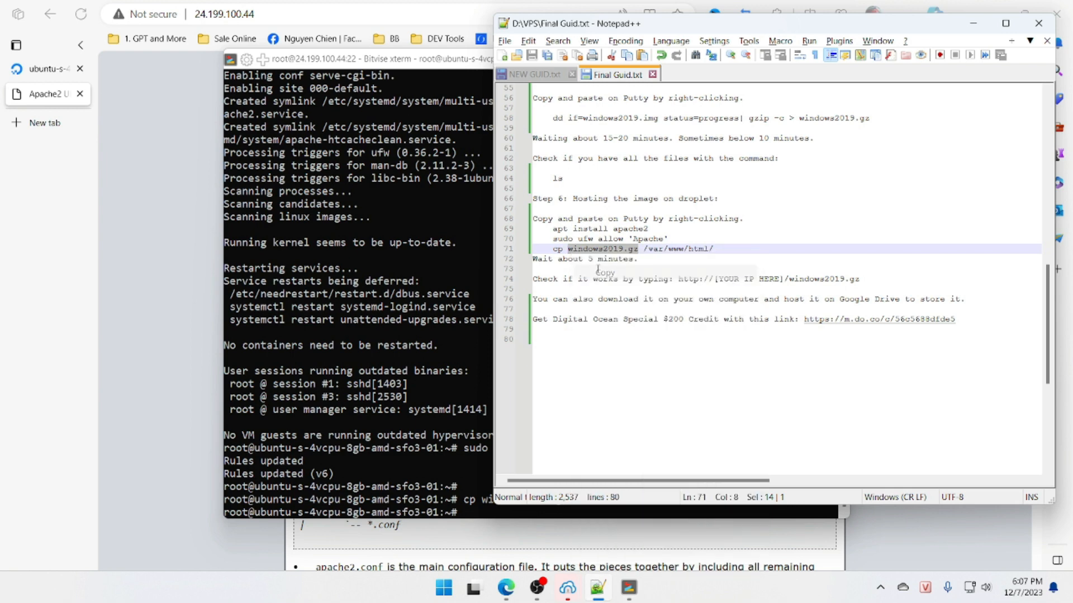
# Open 24.199.100.44/windows2019.gz in Edge and start the 5.007 GB download in IDM
pyautogui.click(299, 18)
pyautogui.click(299, 18)
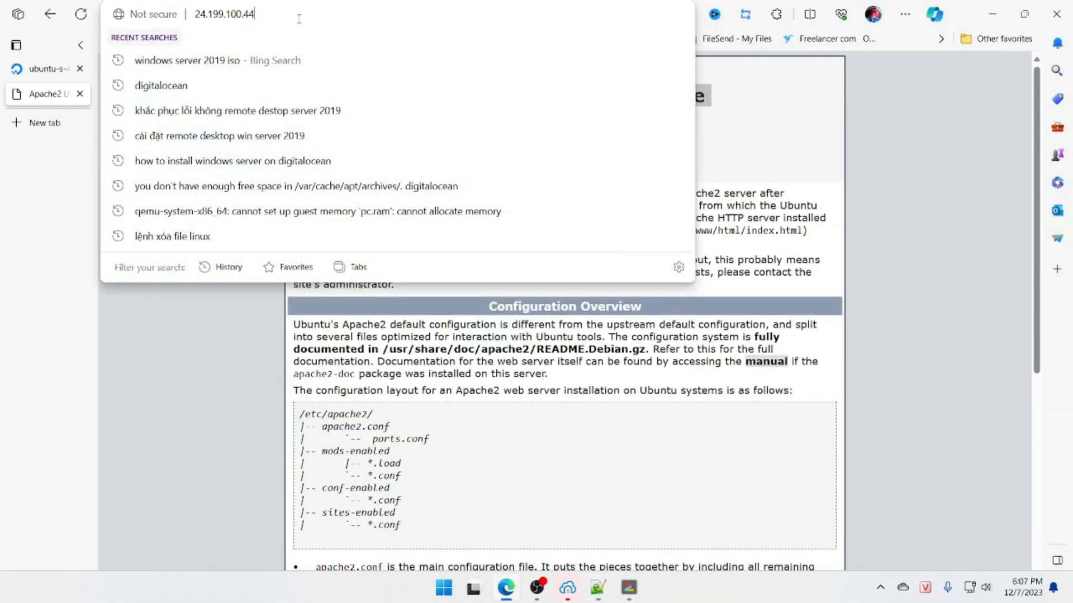
pyautogui.write('/')
pyautogui.rightClick(303, 20)
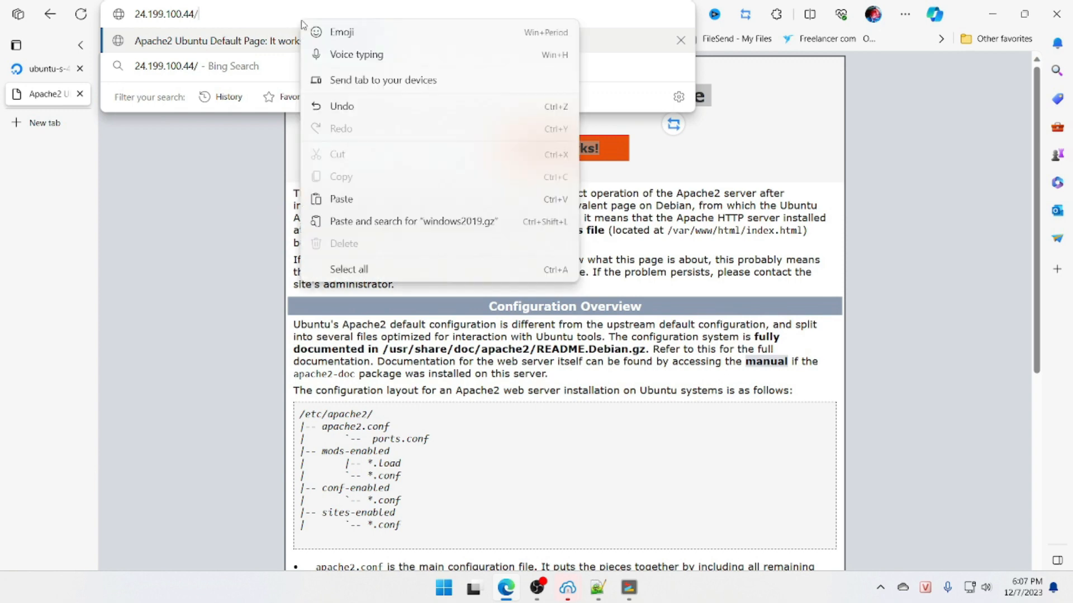
pyautogui.click(336, 200)
pyautogui.press('Return')
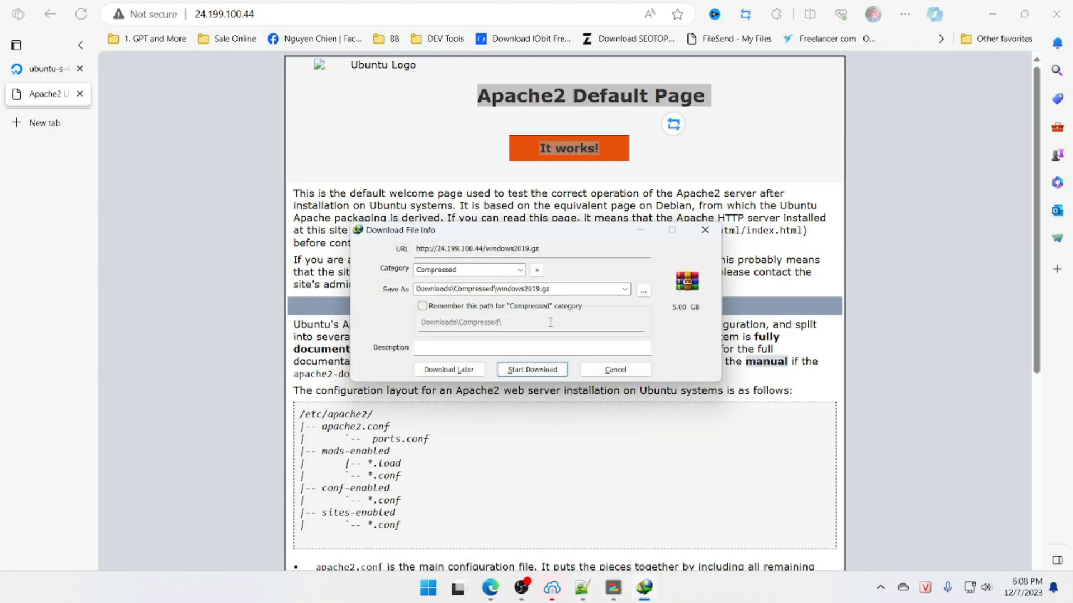
pyautogui.click(545, 371)
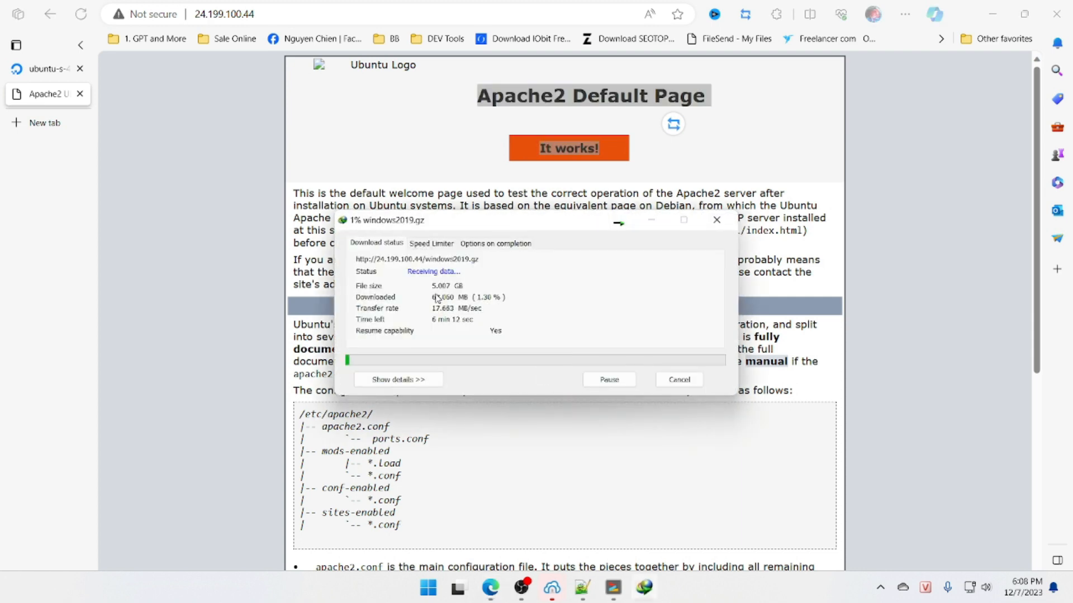